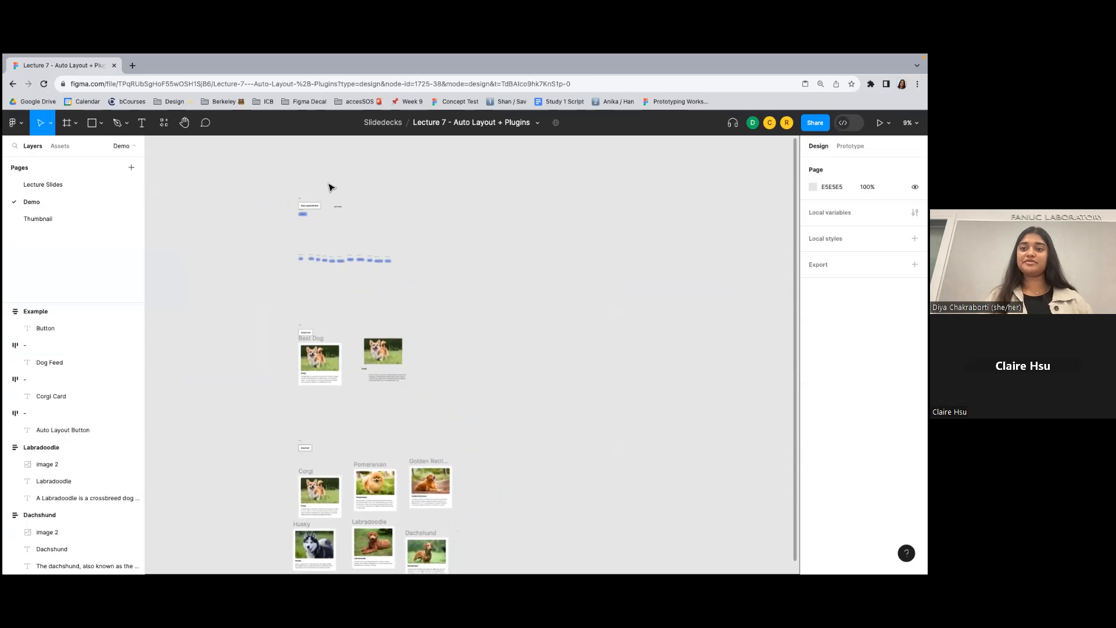
- Replace the "start here!" text beside the Auto Layout Button heading with "Button"
scroll(326, 190, "up", 10)
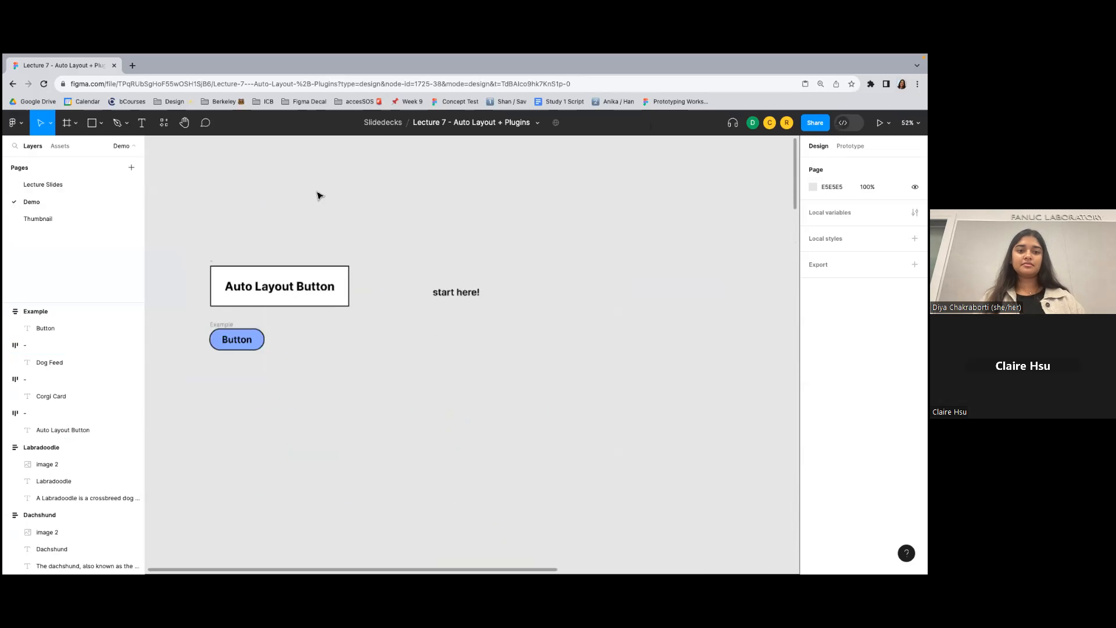
scroll(331, 211, "down", 1)
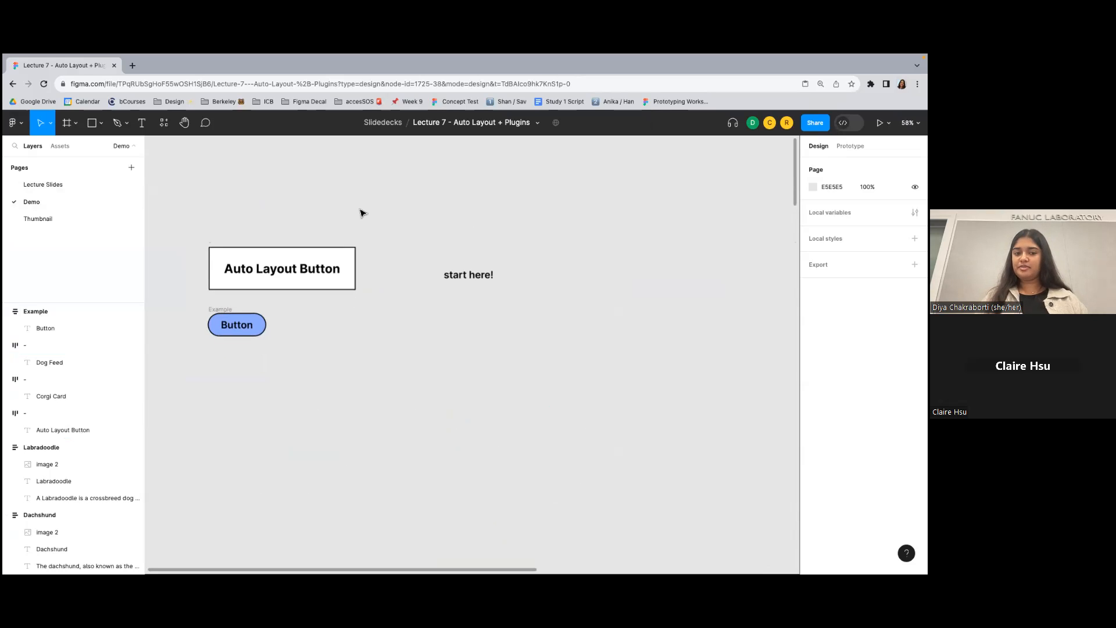
left_click(262, 329)
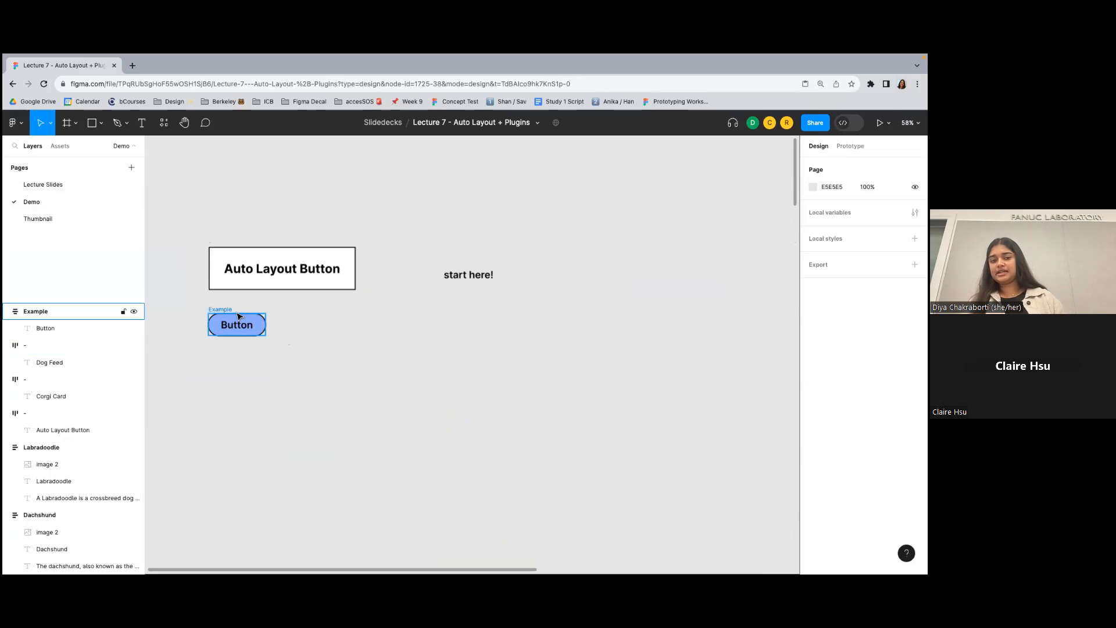
left_click(229, 370)
left_click_drag(480, 290, 504, 283)
scroll(435, 251, "down", 1)
scroll(434, 251, "right", 1)
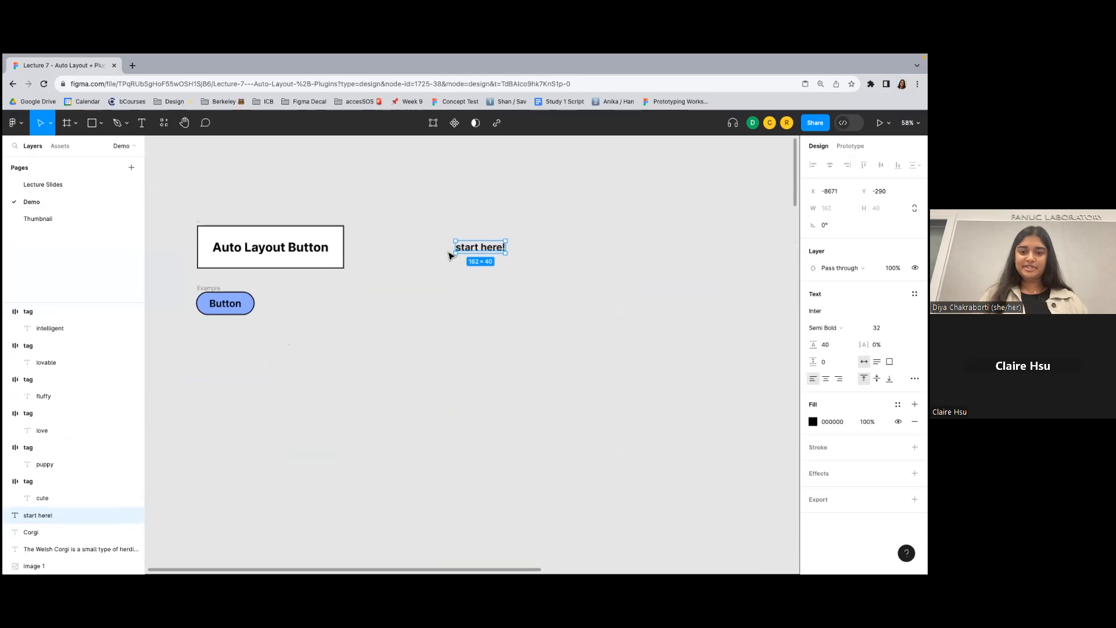
double_click(491, 244)
left_click(476, 216)
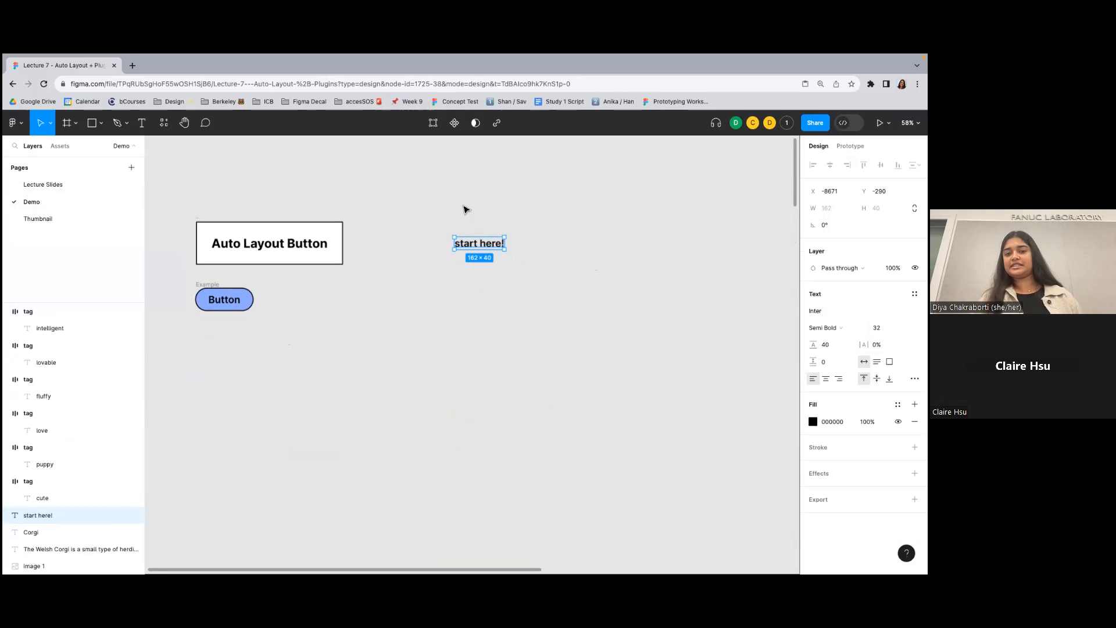
double_click(479, 243)
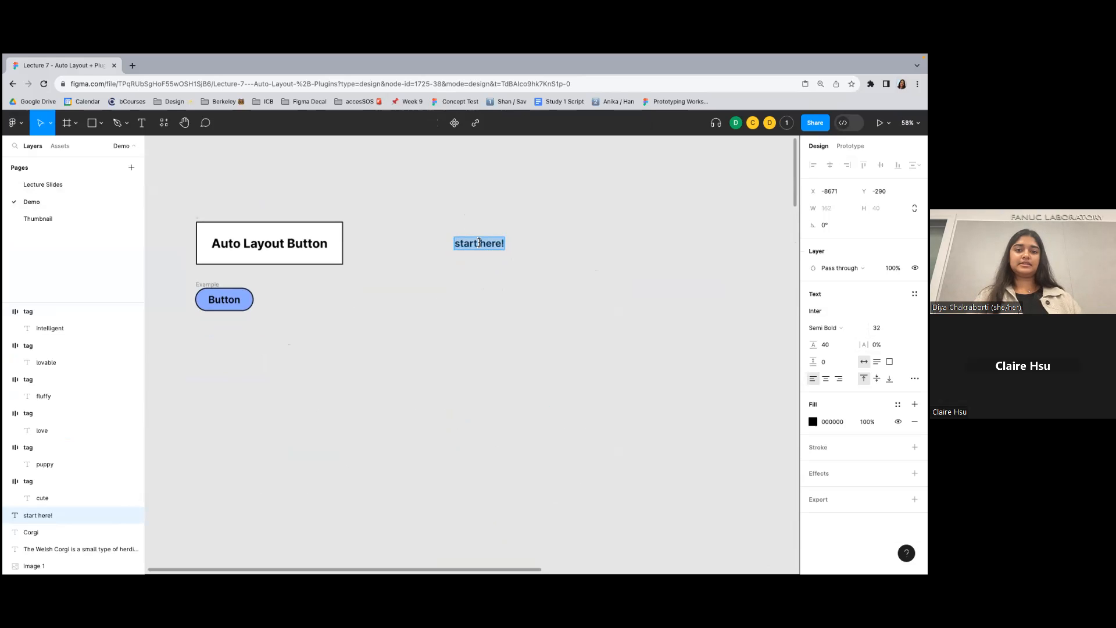
type("Buttto")
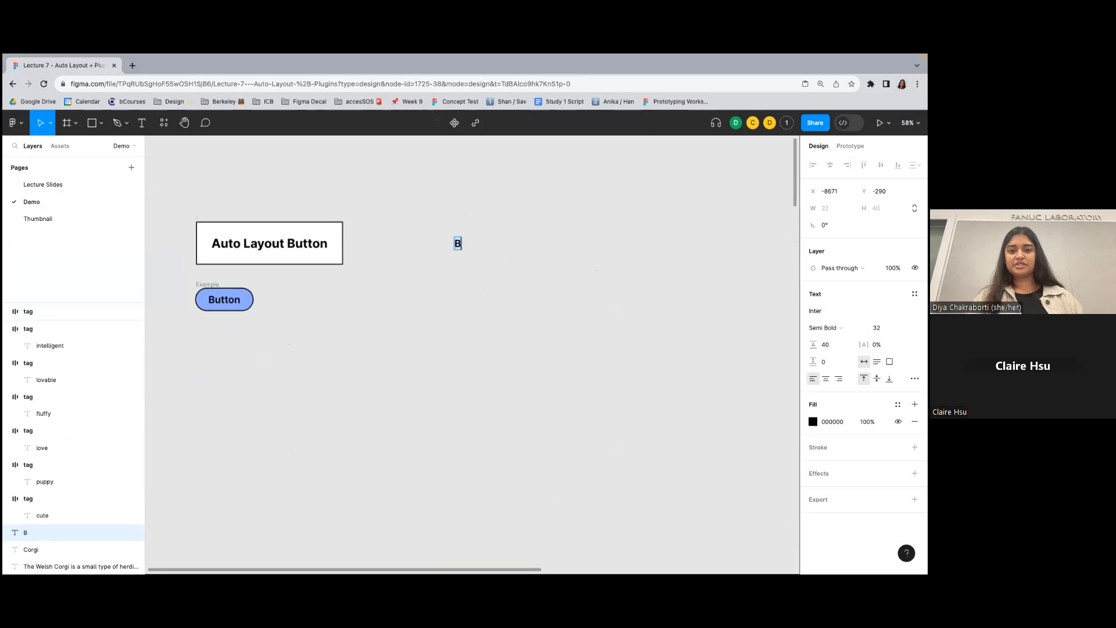
key("BackSpace")
key("BackSpace")
key("BackSpace")
key("BackSpace")
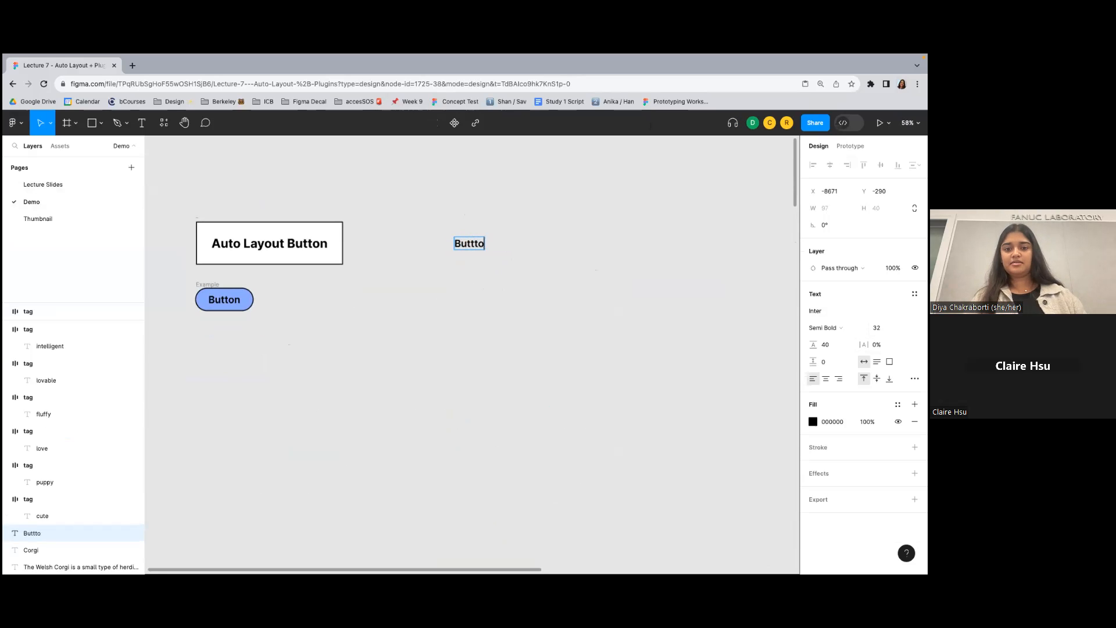
type("tton")
key("Escape")
- Add auto layout to the new standalone "Button" text
left_click_drag(454, 196, 600, 367)
left_click(455, 218)
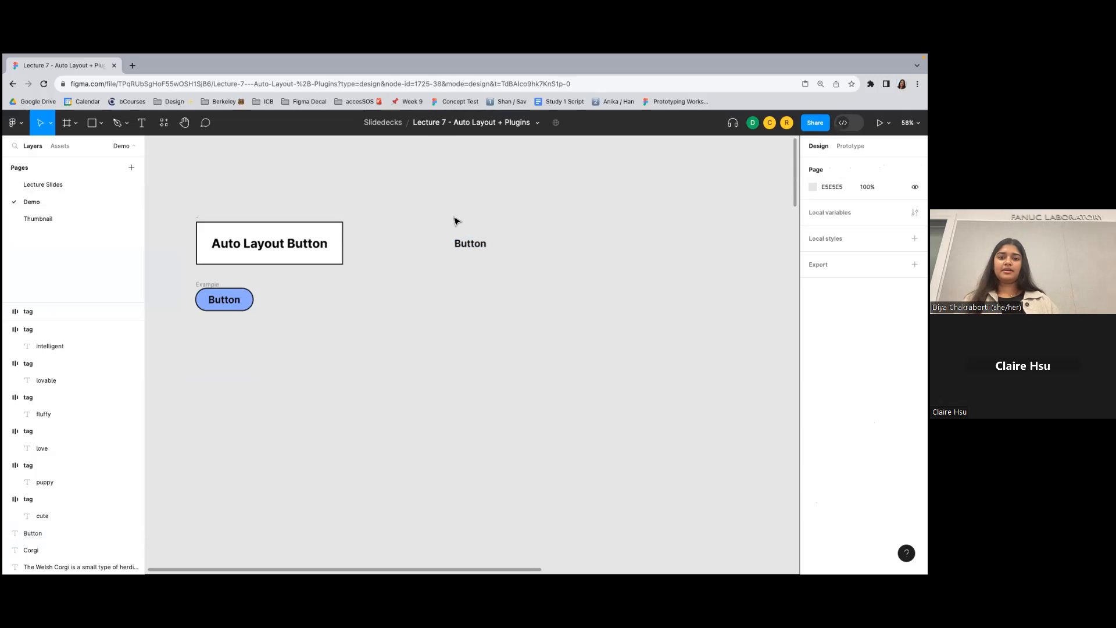
left_click_drag(433, 192, 590, 407)
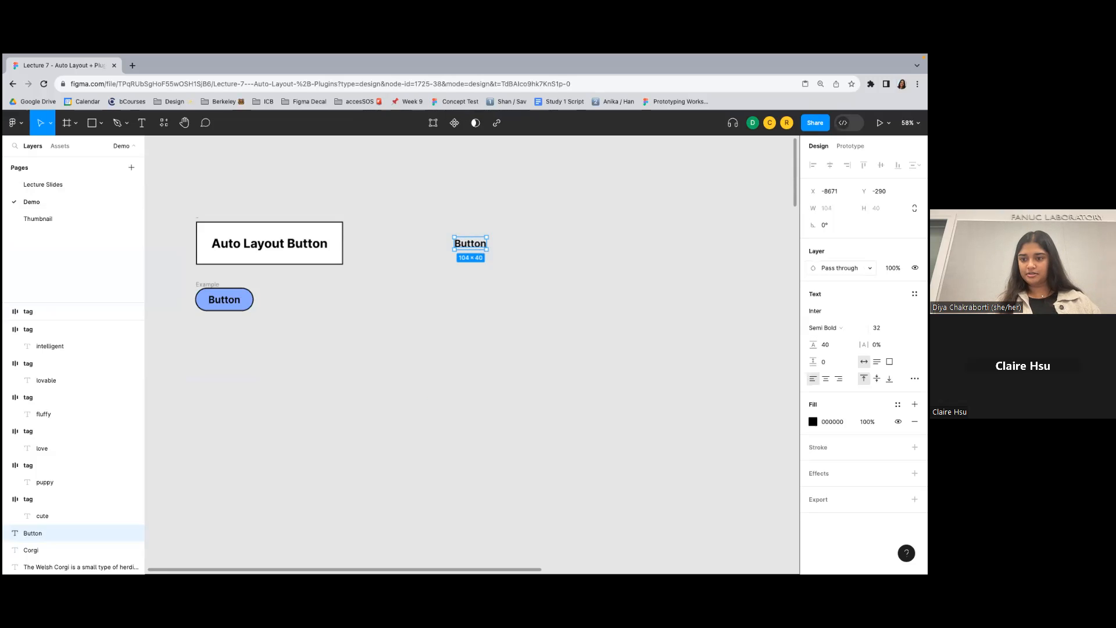
right_click(482, 249)
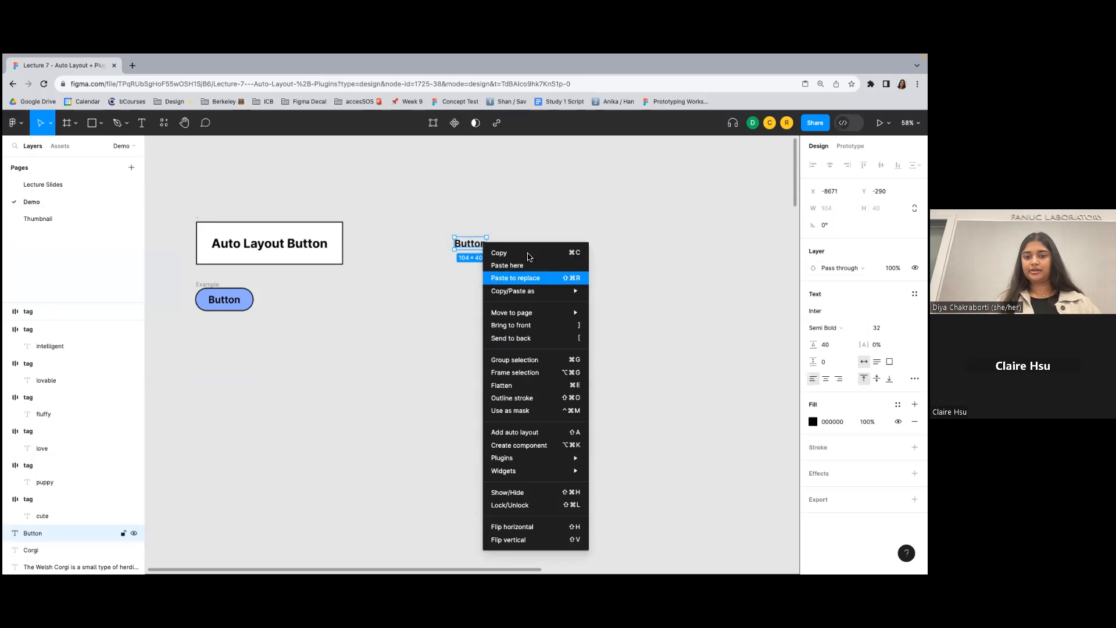
left_click(529, 221)
key("shift+a")
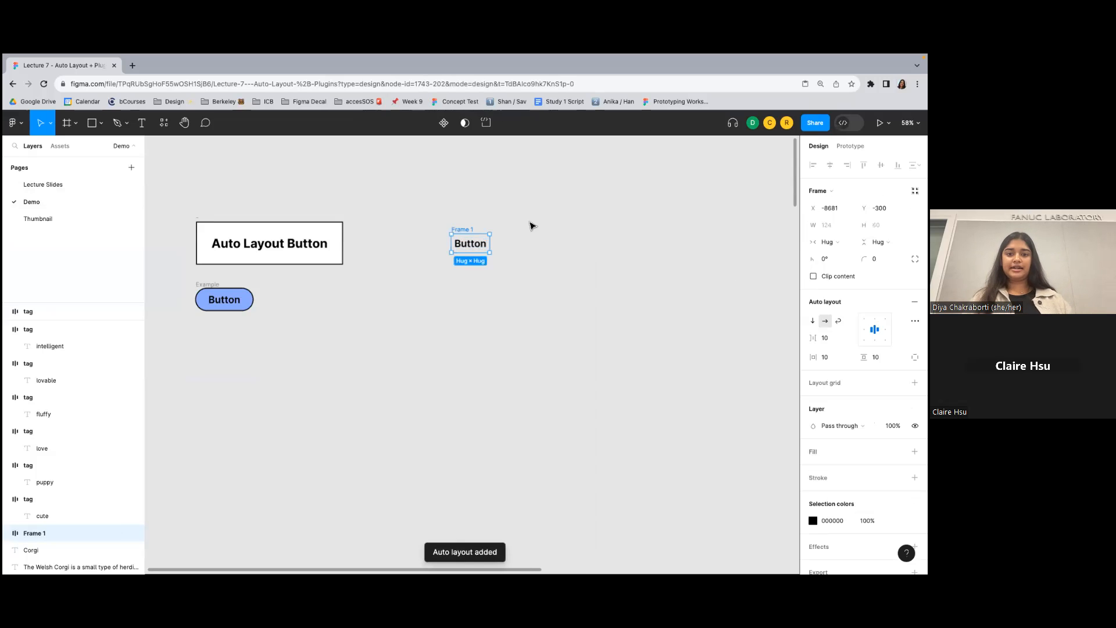
- Add a coral red fill (FF6C6C) to the auto layout frame around the "Button" text
scroll(500, 284, "up", 1)
scroll(500, 284, "up", 1)
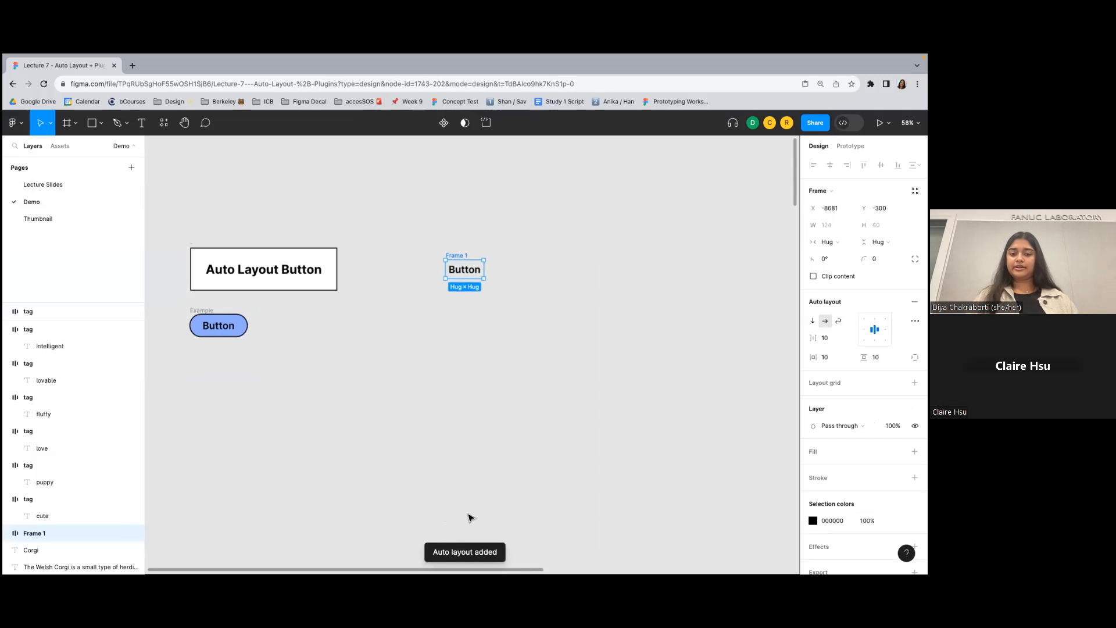
scroll(448, 247, "up", 5)
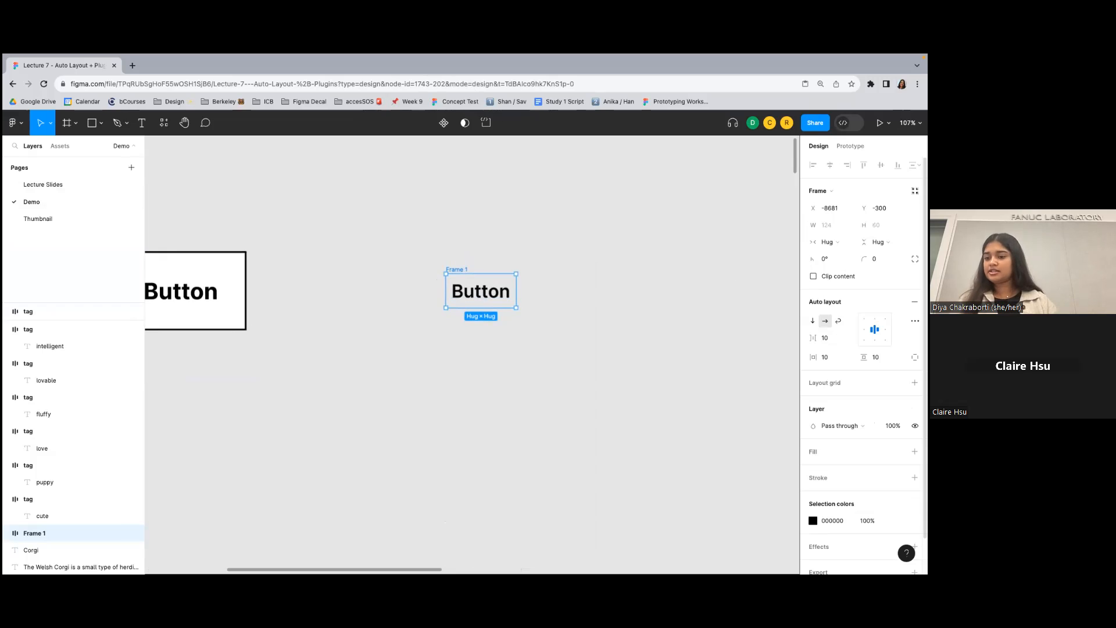
left_click(914, 451)
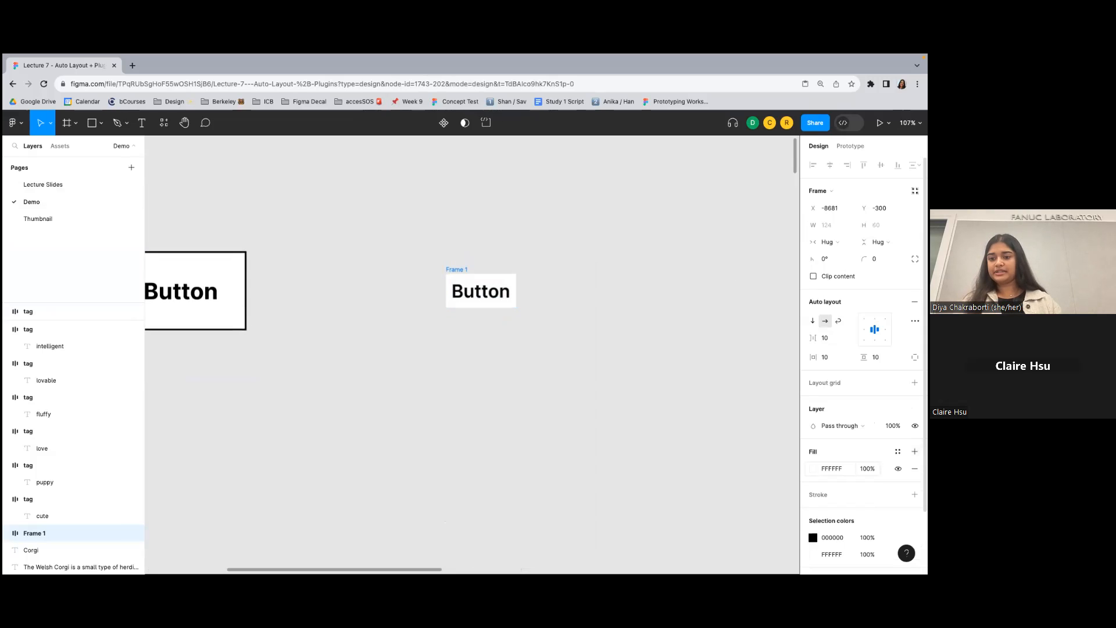
left_click(813, 469)
left_click_drag(760, 354, 747, 298)
left_click(686, 220)
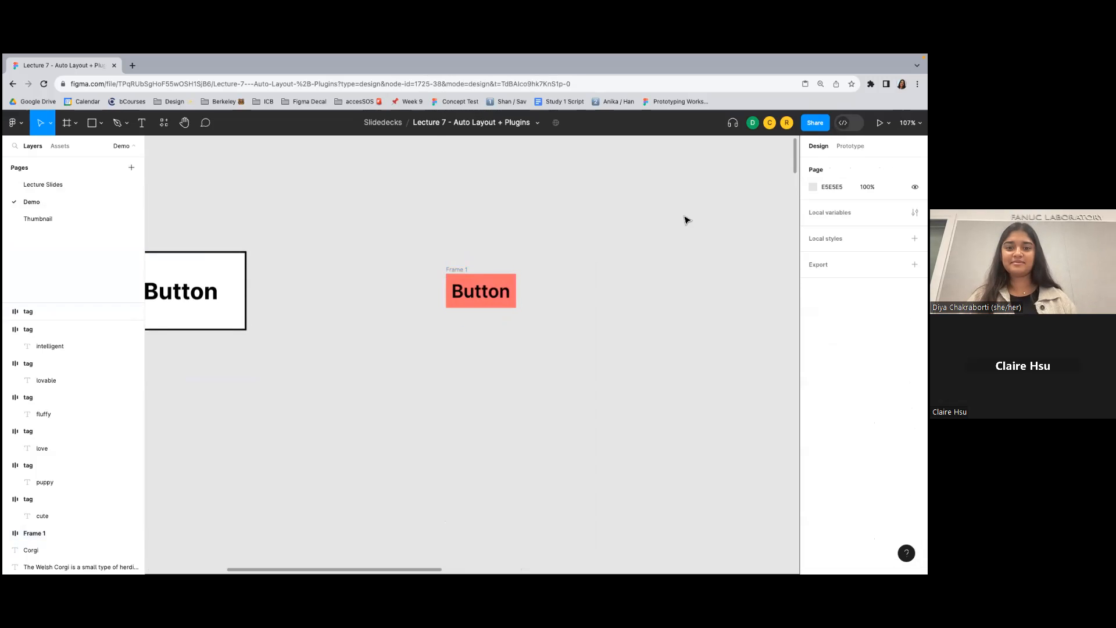
- Examine the red auto layout frame and its nested "Button" text by selecting each one and comparing their properties
left_click(459, 272)
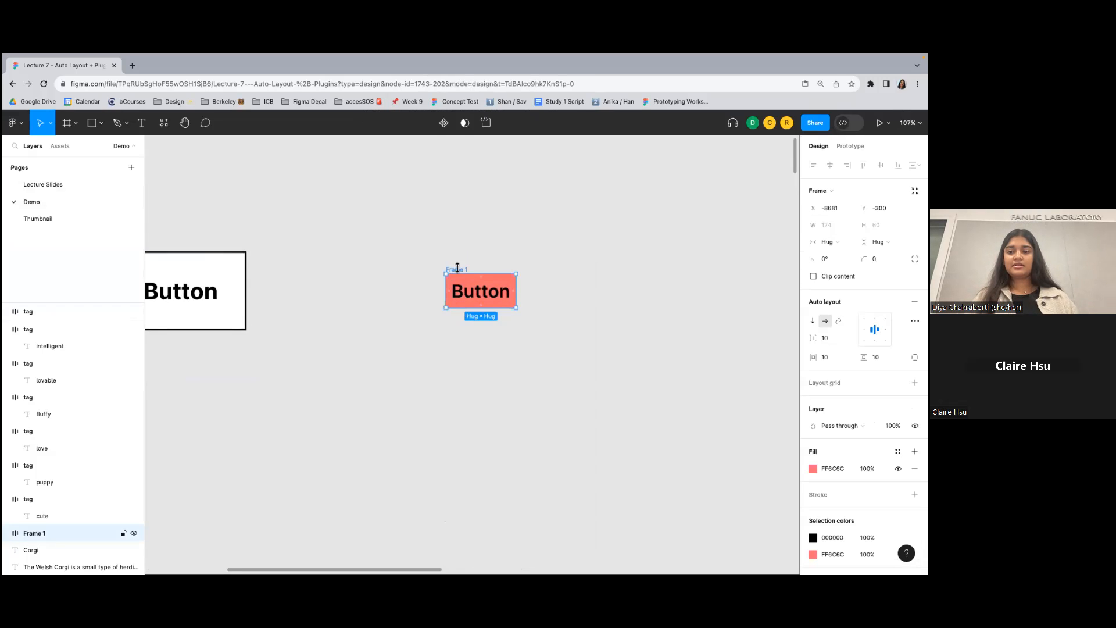
scroll(457, 268, "down", 1)
scroll(457, 268, "right", 1)
double_click(466, 269)
left_click(472, 243)
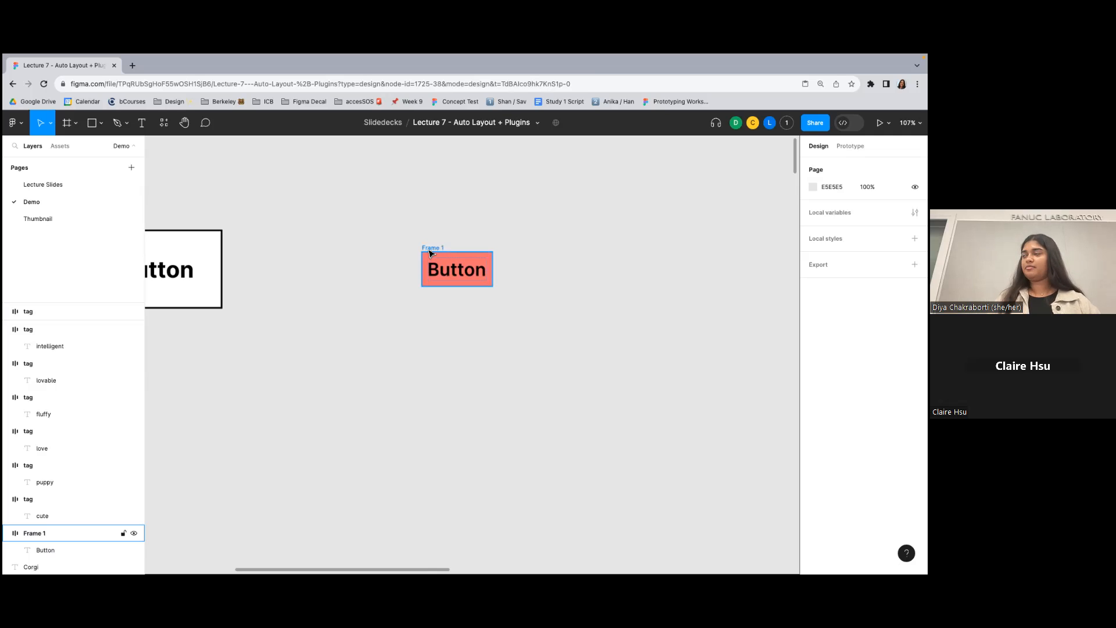
left_click(430, 252)
left_click(469, 275)
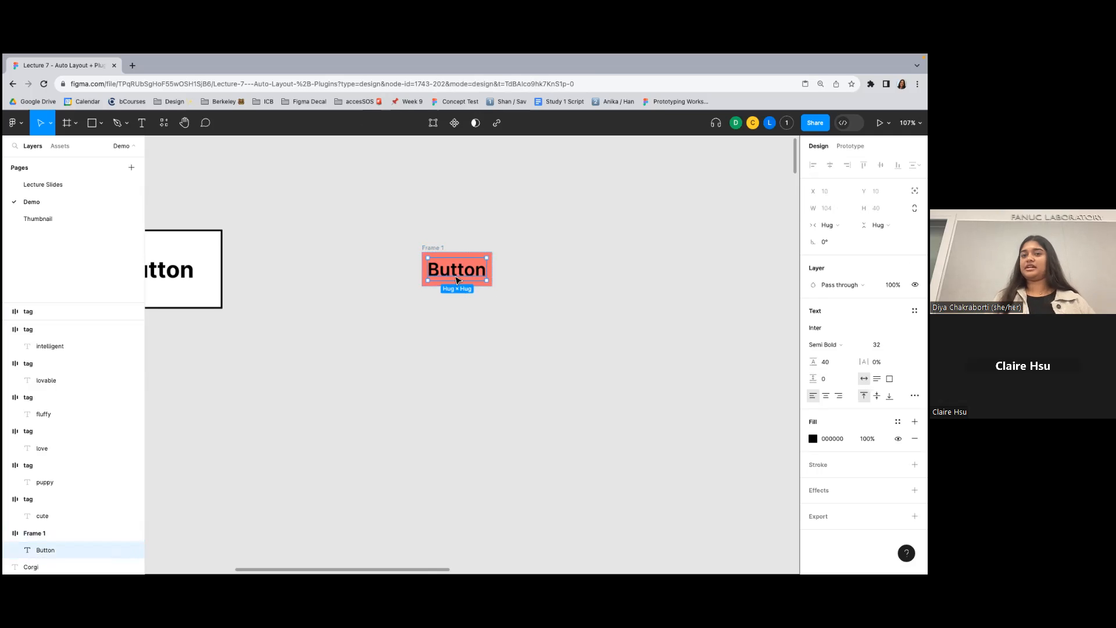
left_click(431, 249)
scroll(454, 189, "down", 1)
scroll(454, 190, "right", 1)
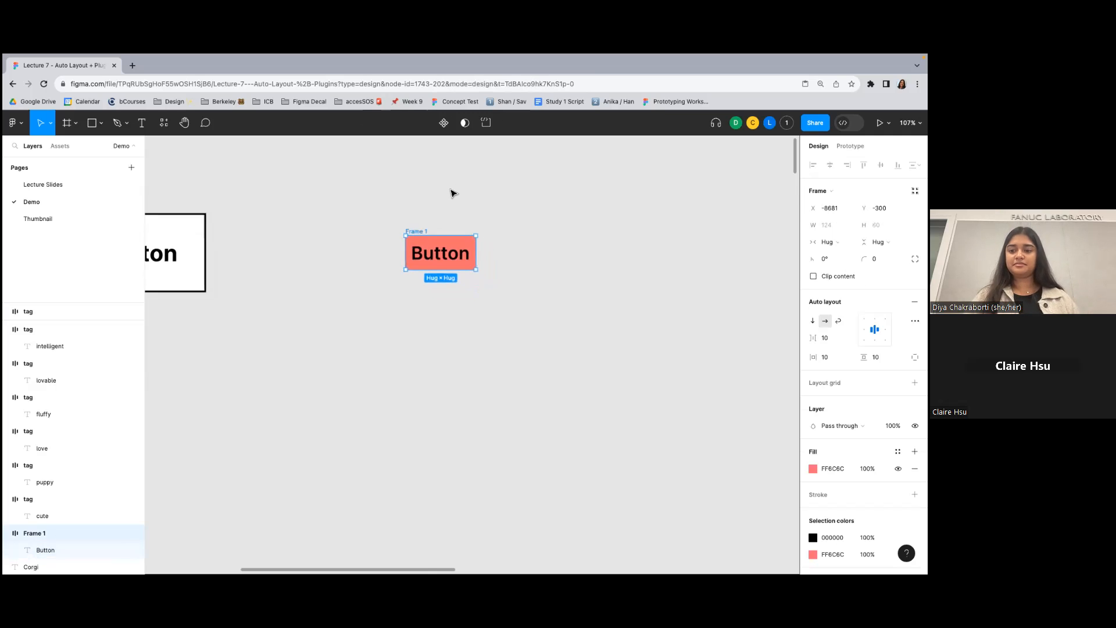
key("shift+2")
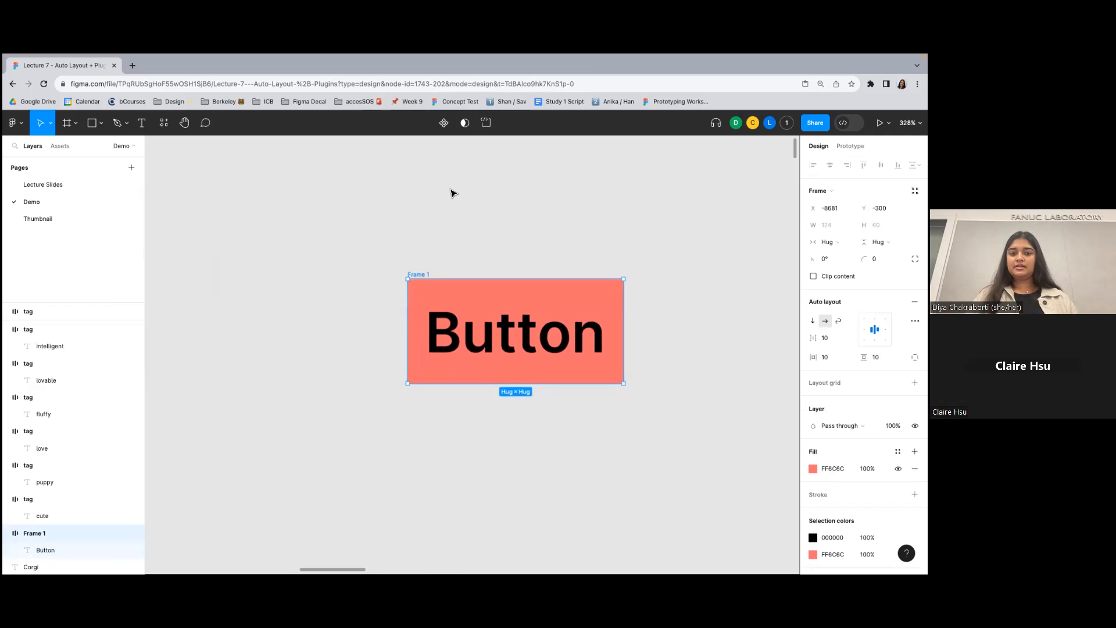
left_click(573, 237)
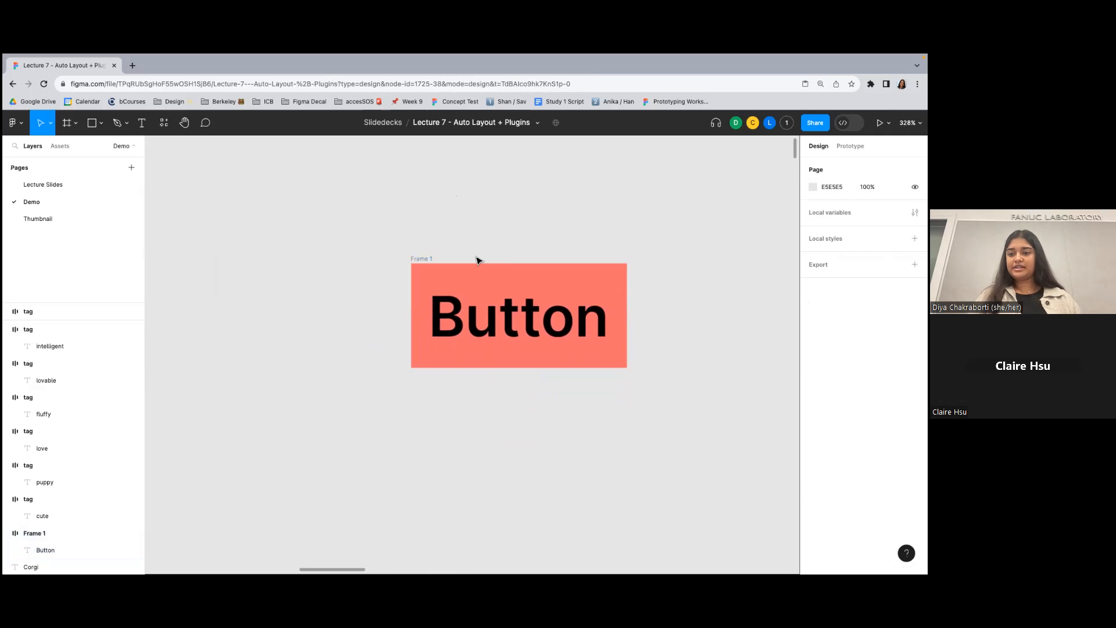
- Set the red button frame's horizontal padding to 30 and its vertical padding to 15
left_click(442, 265)
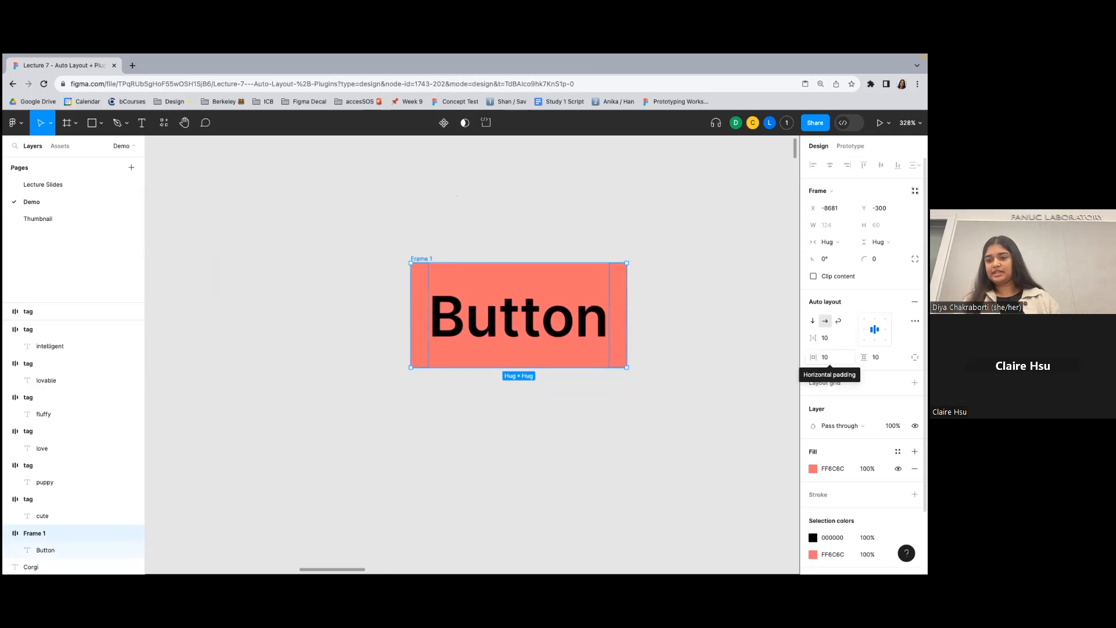
scroll(754, 365, "right", 2)
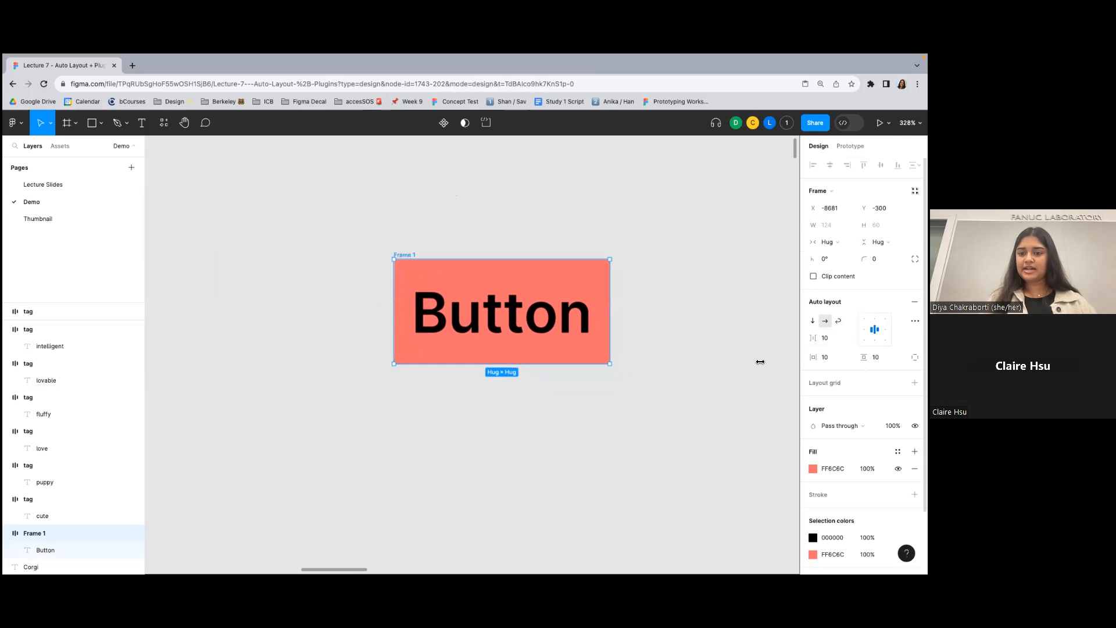
left_click(830, 357)
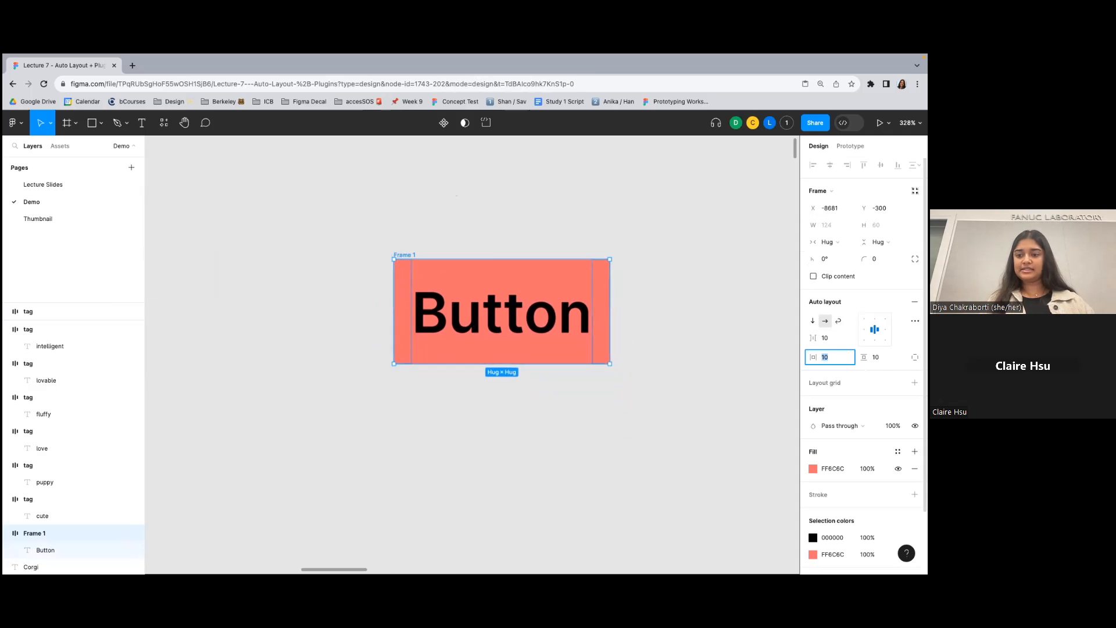
key("Return")
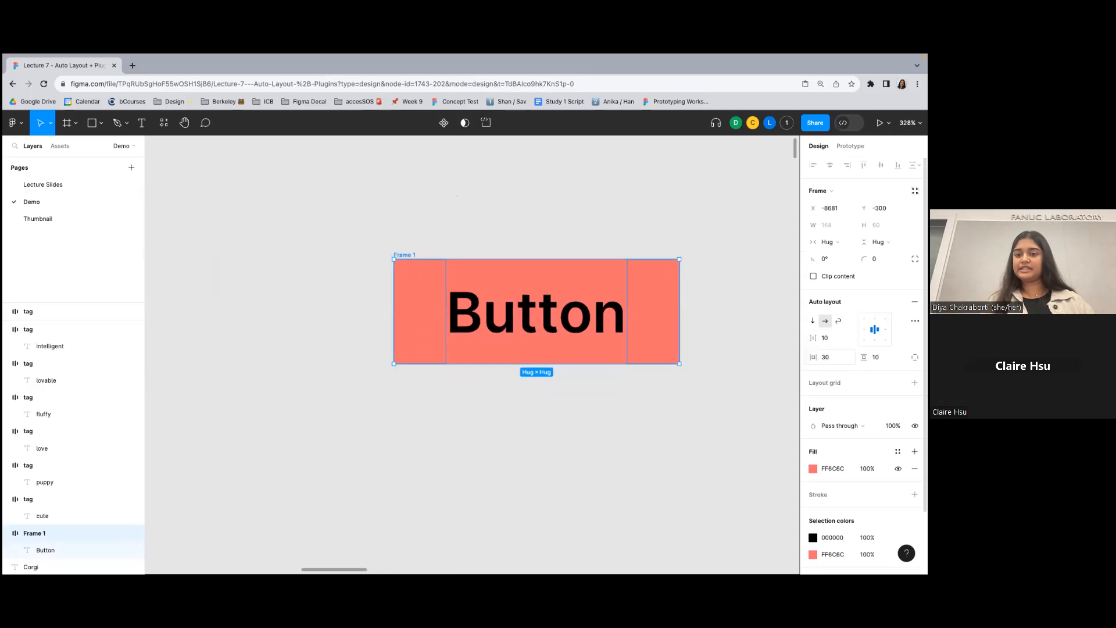
scroll(688, 340, "right", 5)
left_click(877, 357)
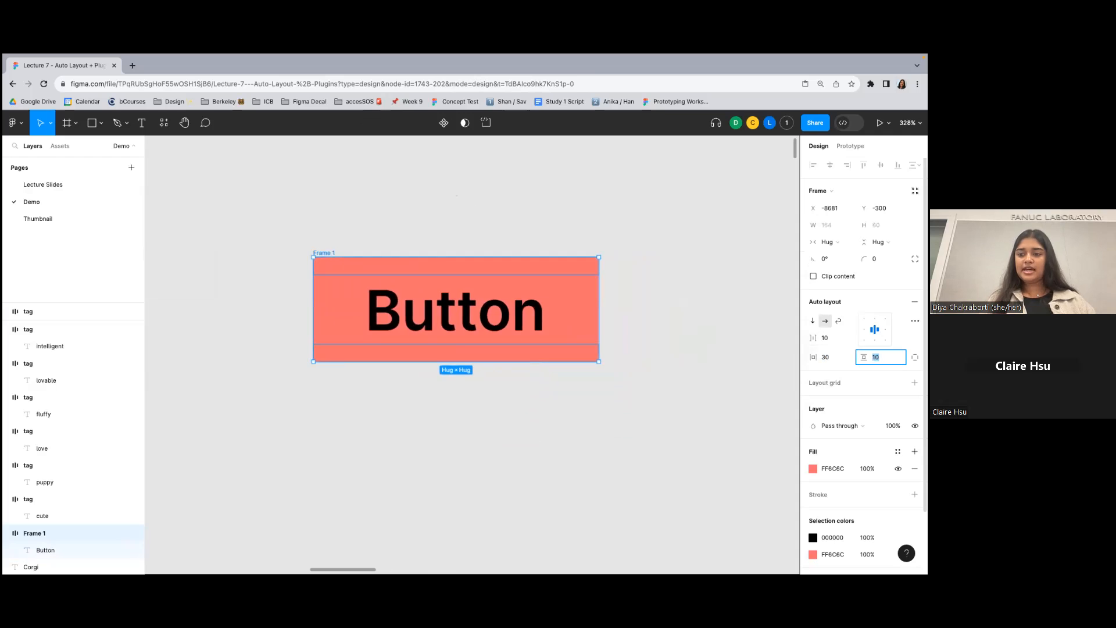
key("Return")
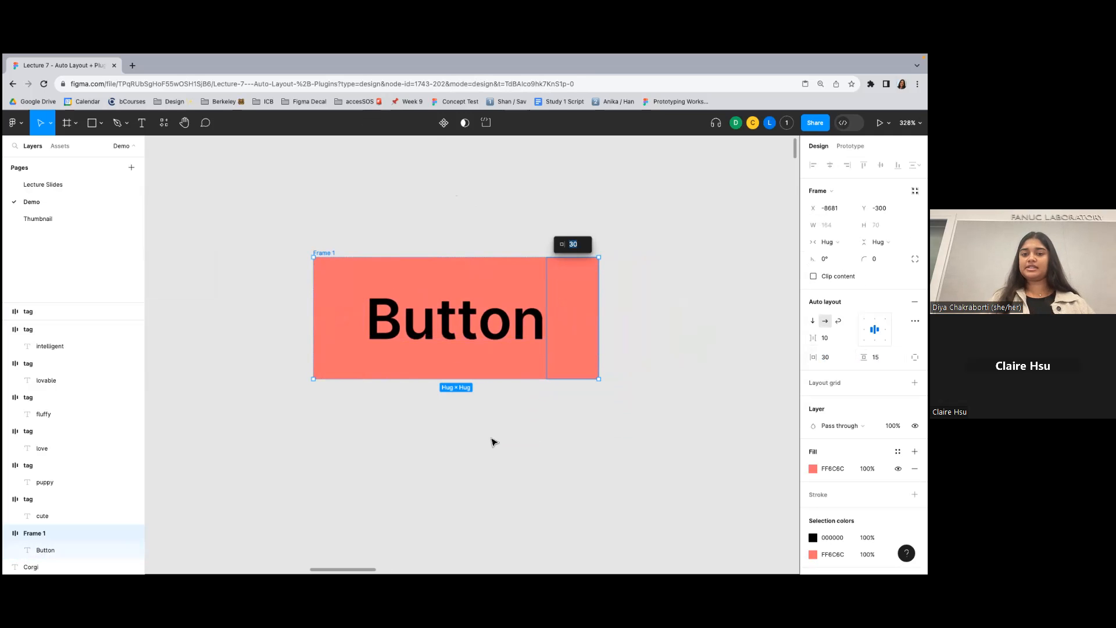
- Add a black inside stroke to the red button frame and set its thickness to 2
left_click(339, 236)
left_click(329, 254)
scroll(513, 251, "down", 5, "ctrl")
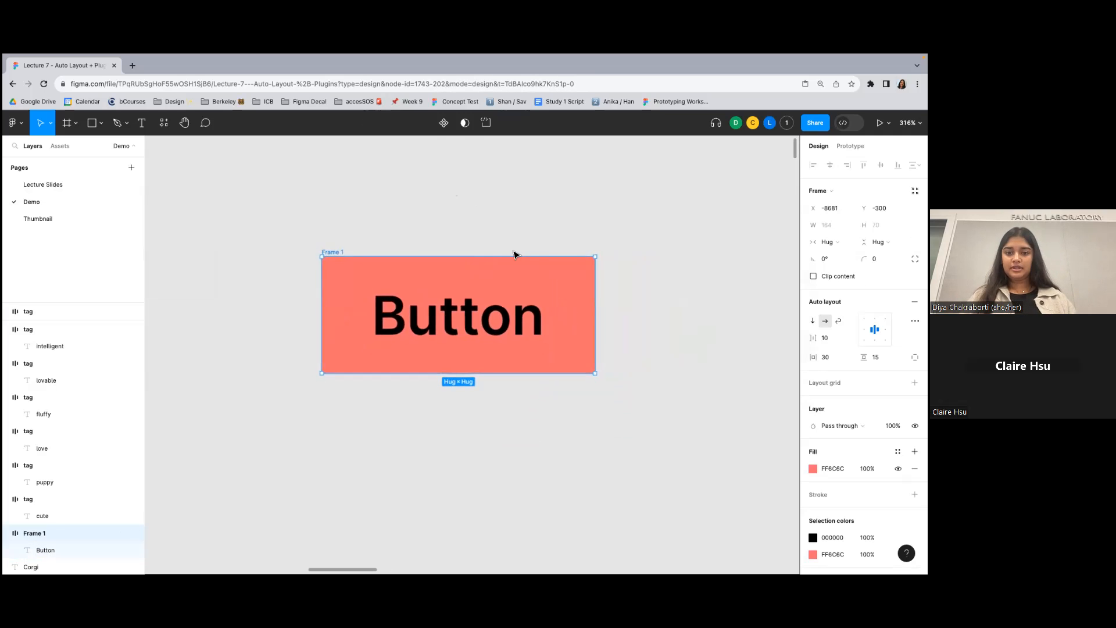
scroll(512, 251, "down", 8)
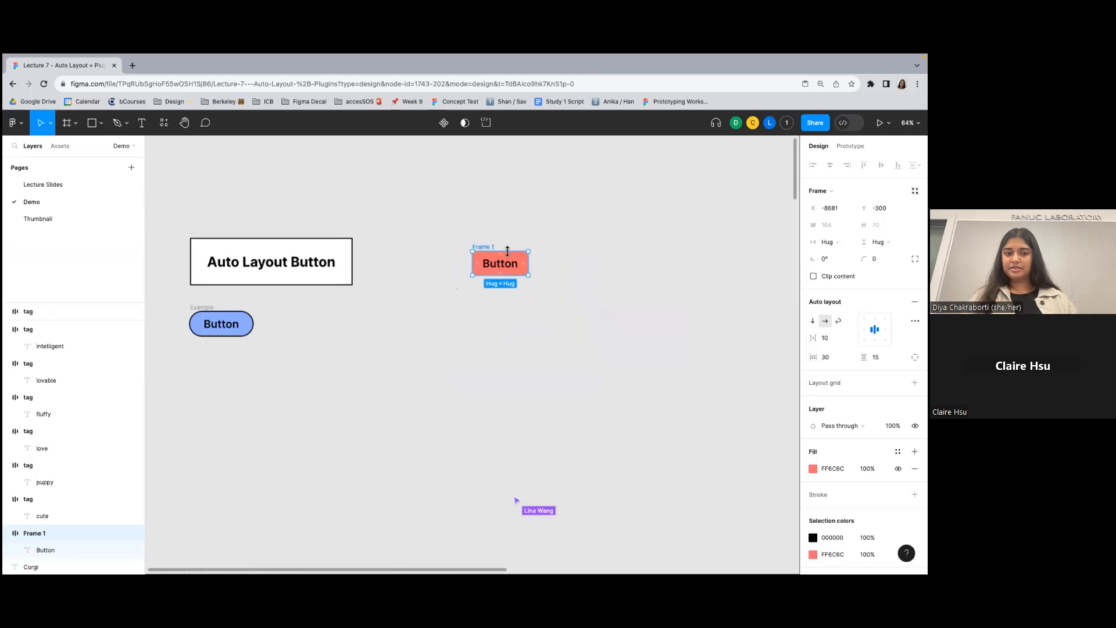
scroll(500, 261, "up", 3, "ctrl")
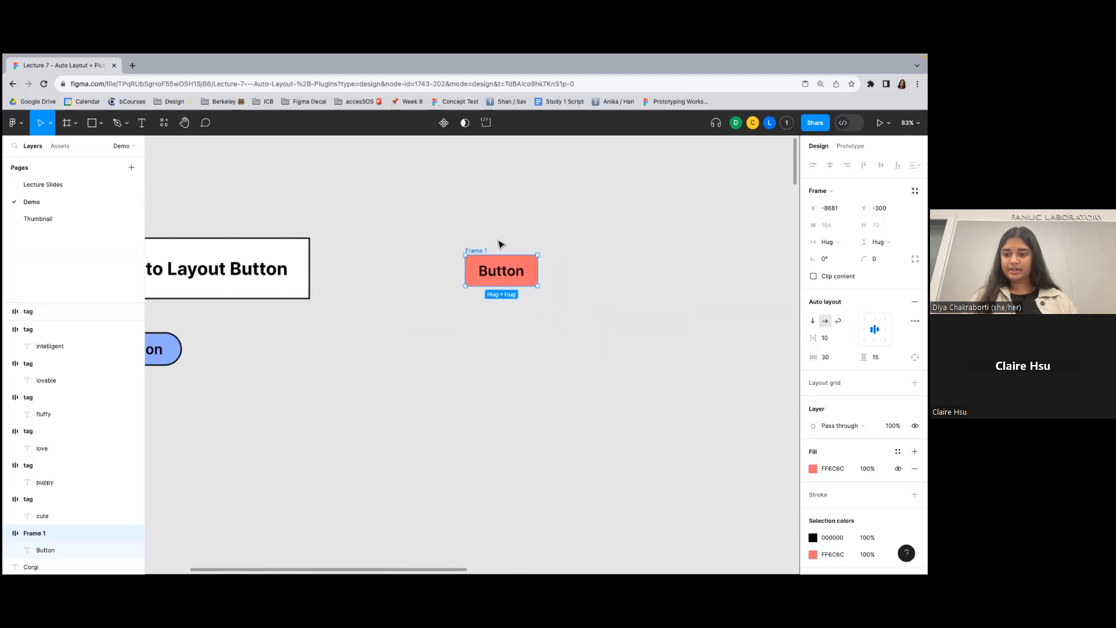
scroll(570, 259, "left", 1)
left_click(915, 494)
type("3")
key("Return")
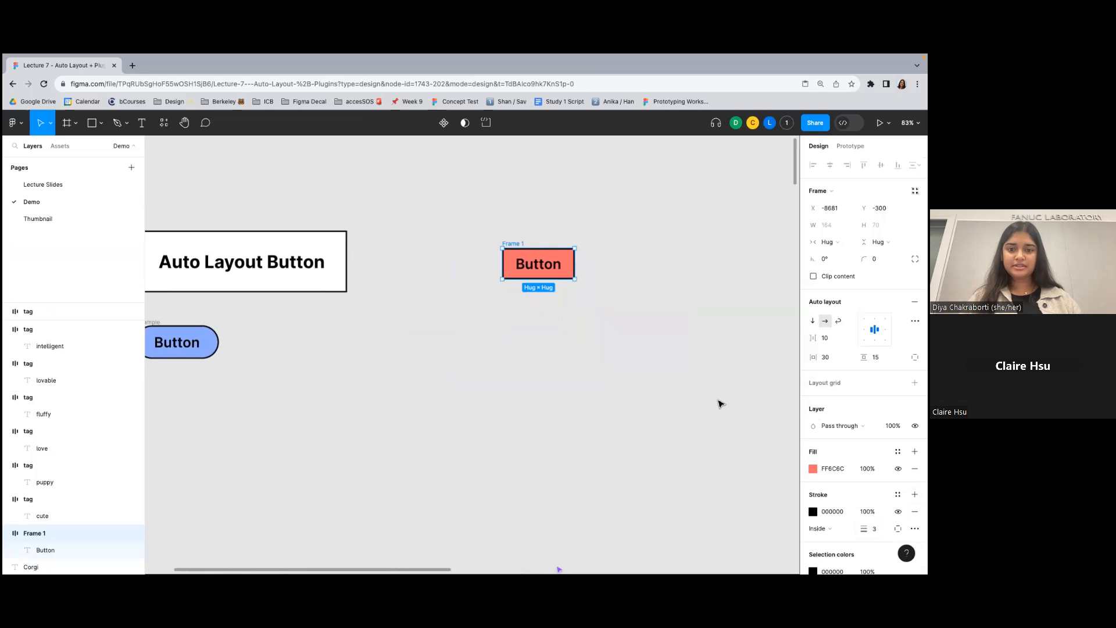
type("2")
key("Return")
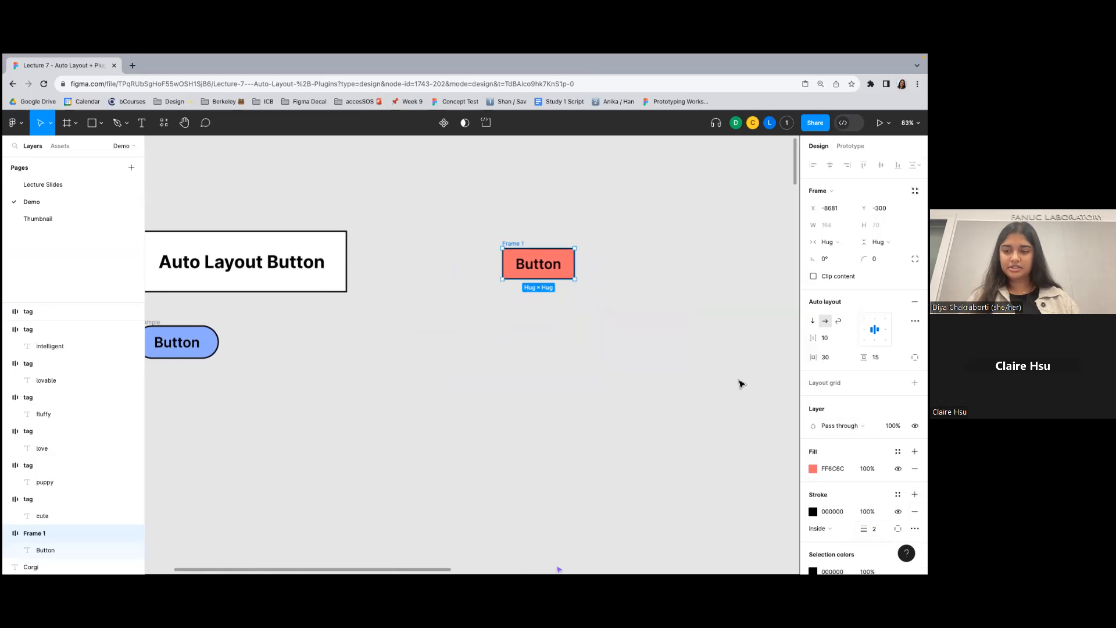
- Round the red button frame with a corner radius of 50
left_click(874, 259)
type("5")
key("Return")
left_click(631, 219)
scroll(582, 227, "up", 2)
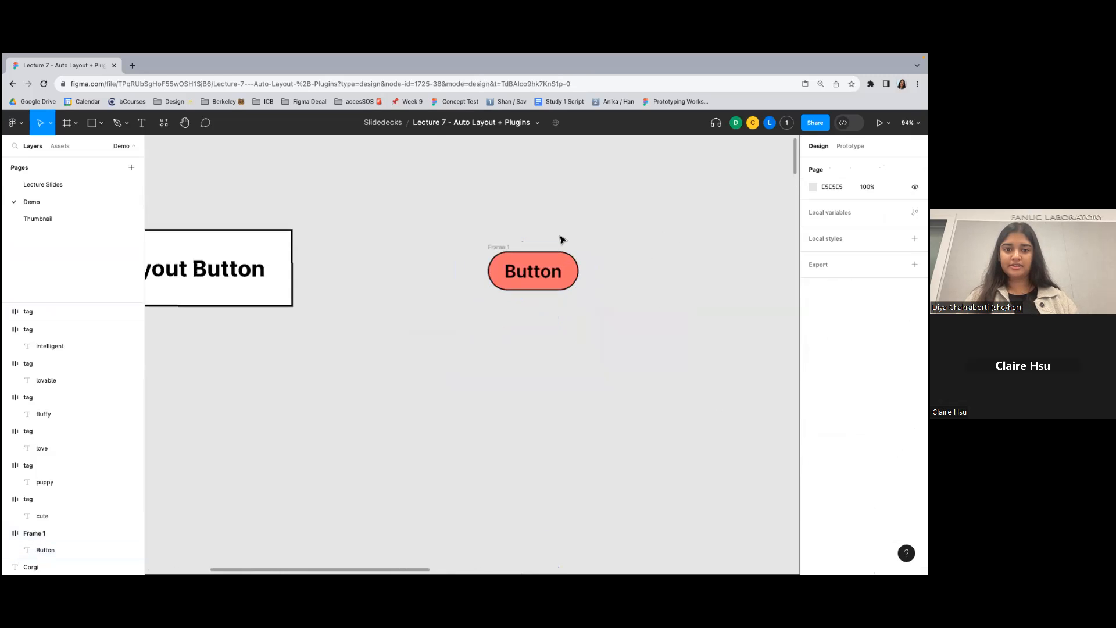
- Widen the red button by setting its frame's horizontal padding to 50
scroll(561, 239, "up", 5)
left_click(474, 257)
left_click(830, 357)
type("50")
key("Return")
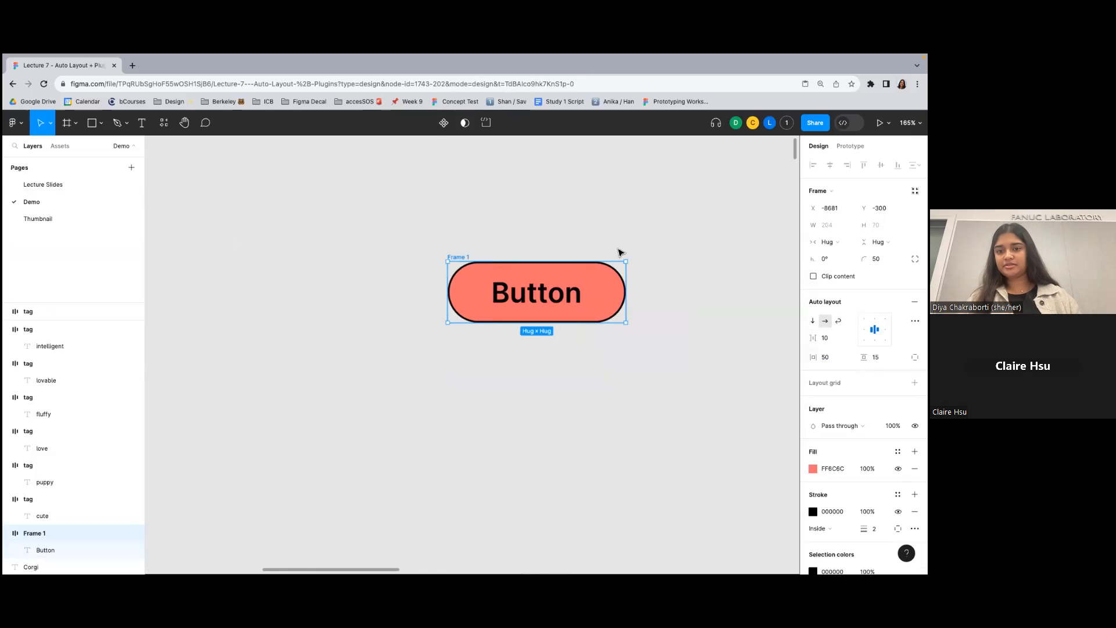
- Recolor the red button frame's fill with the blue sampled from the example button
left_click(626, 222)
scroll(626, 222, "right", 2)
scroll(605, 222, "down", 5)
left_click(534, 241)
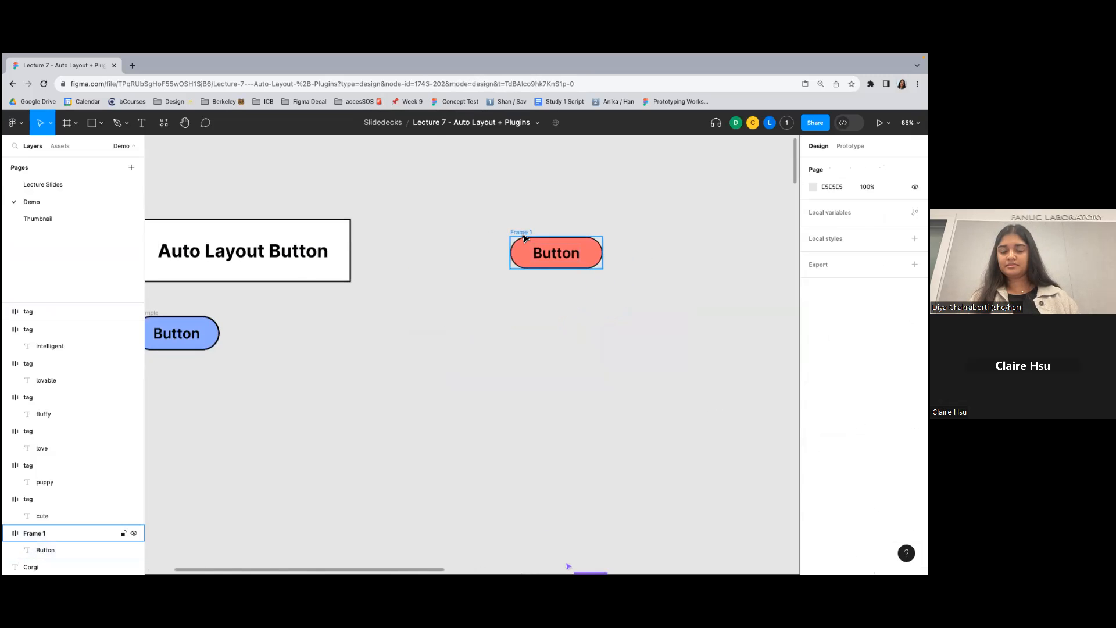
left_click(813, 468)
left_click(688, 447)
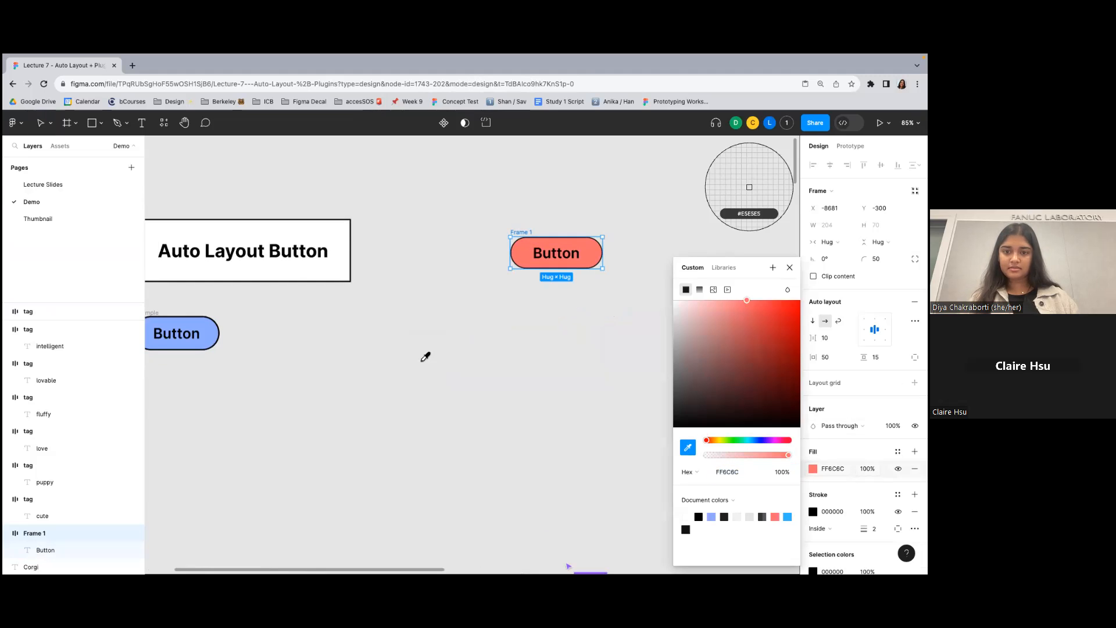
left_click(213, 334)
left_click(458, 322)
- Try bottom-center and center content alignment in the blue button frame's auto layout
scroll(448, 279, "right", 2)
left_click(432, 241)
scroll(434, 239, "up", 5)
left_click(494, 230)
left_click(512, 283)
left_click(515, 230)
left_click(458, 257)
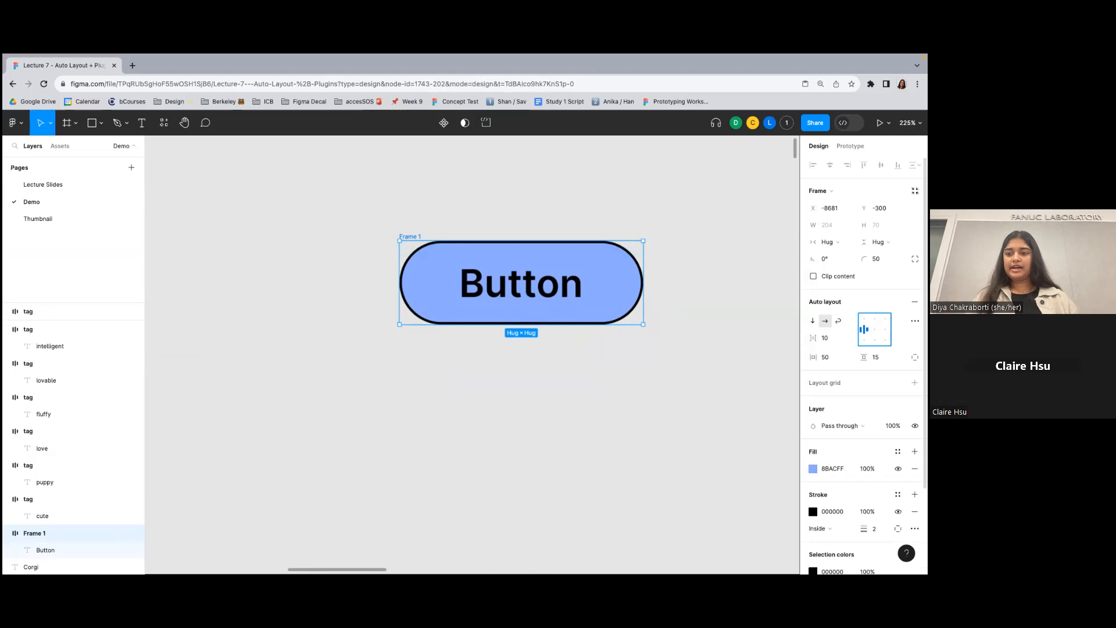
left_click(874, 340)
left_click(875, 330)
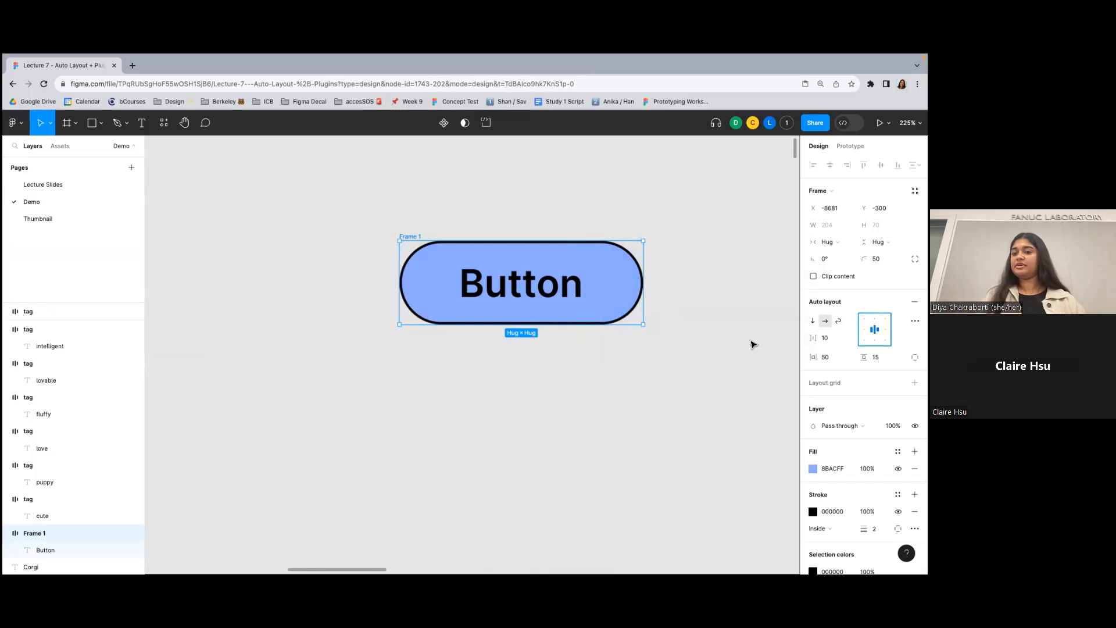
left_click(687, 229)
scroll(687, 229, "down", 5)
scroll(687, 229, "right", 1)
scroll(492, 232, "right", 2)
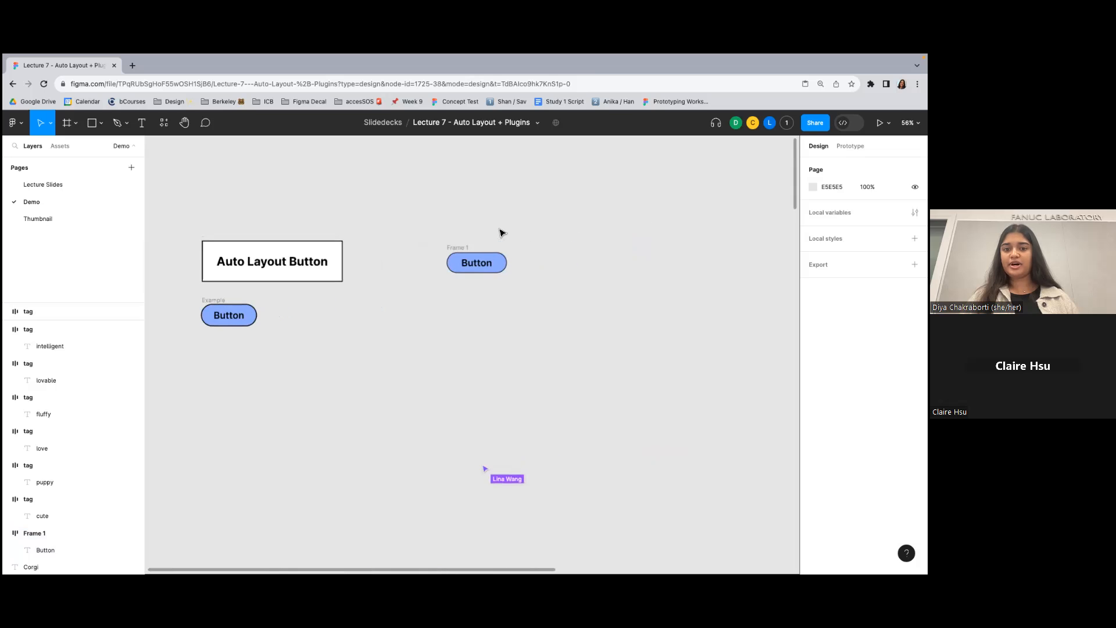
scroll(499, 244, "up", 4)
left_click(416, 268)
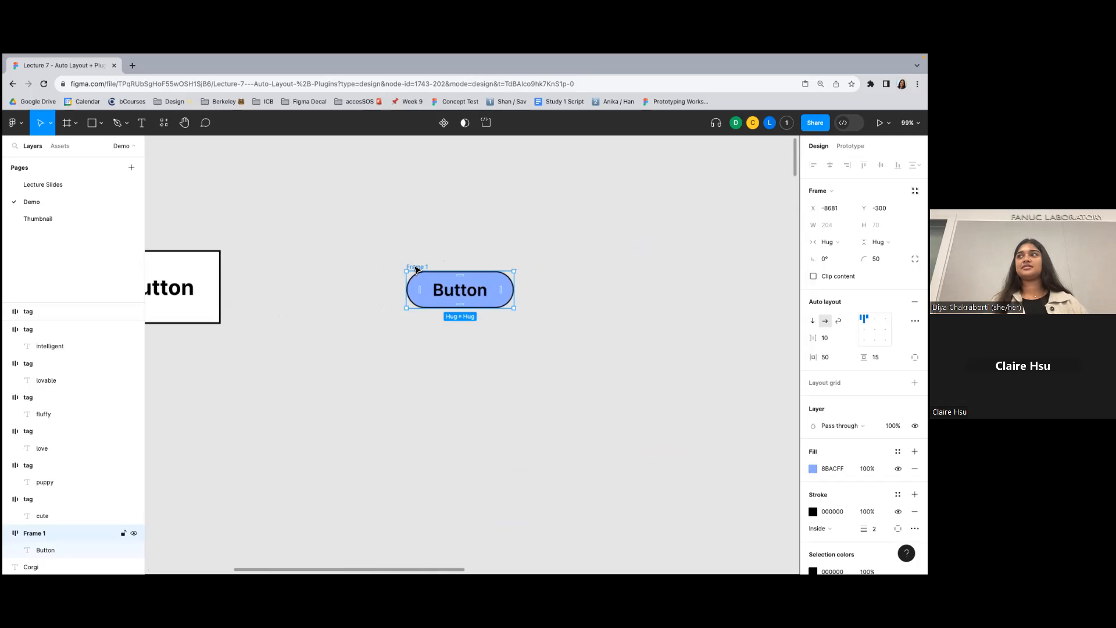
left_click(476, 250)
scroll(477, 250, "down", 5)
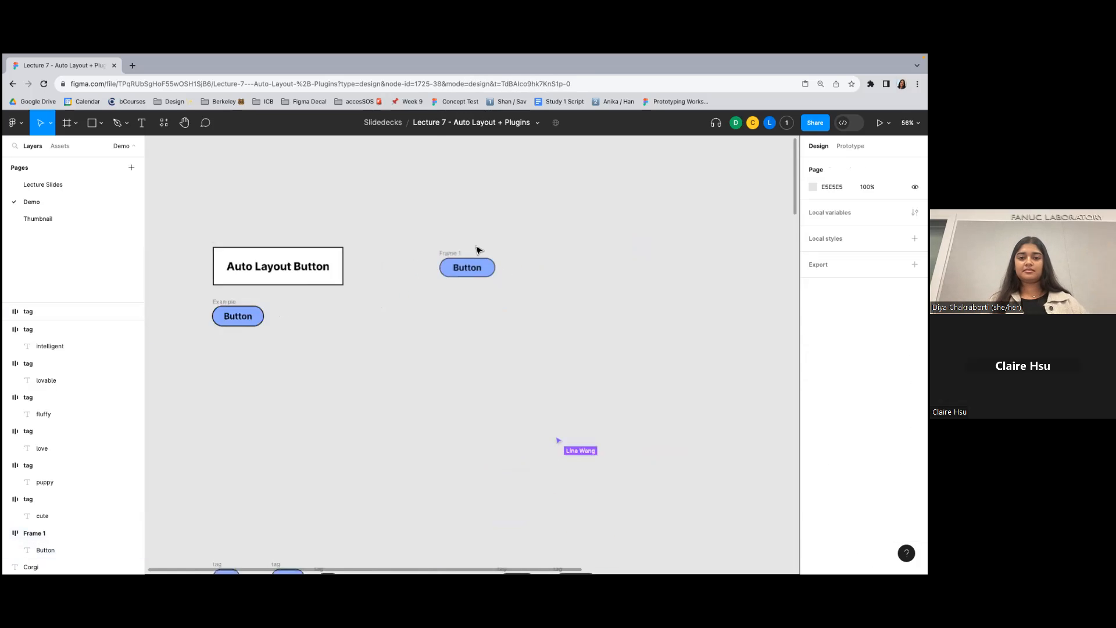
scroll(468, 222, "up", 5)
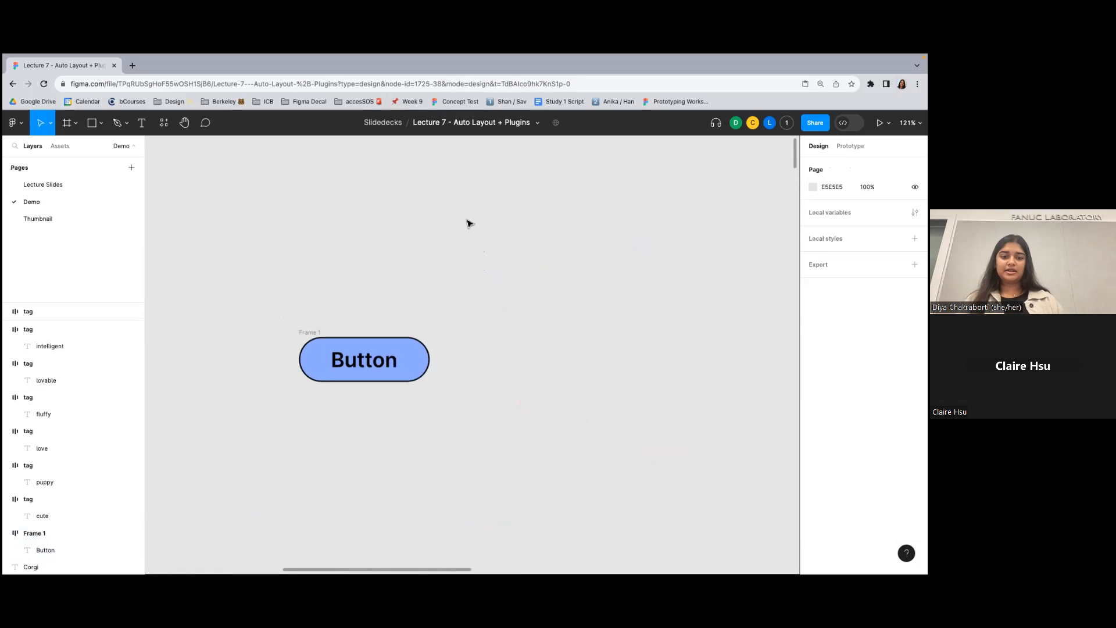
scroll(468, 221, "down", 3)
- Duplicate the blue button frame twice to form a horizontal row of three buttons
left_click(375, 263)
scroll(375, 264, "up", 3)
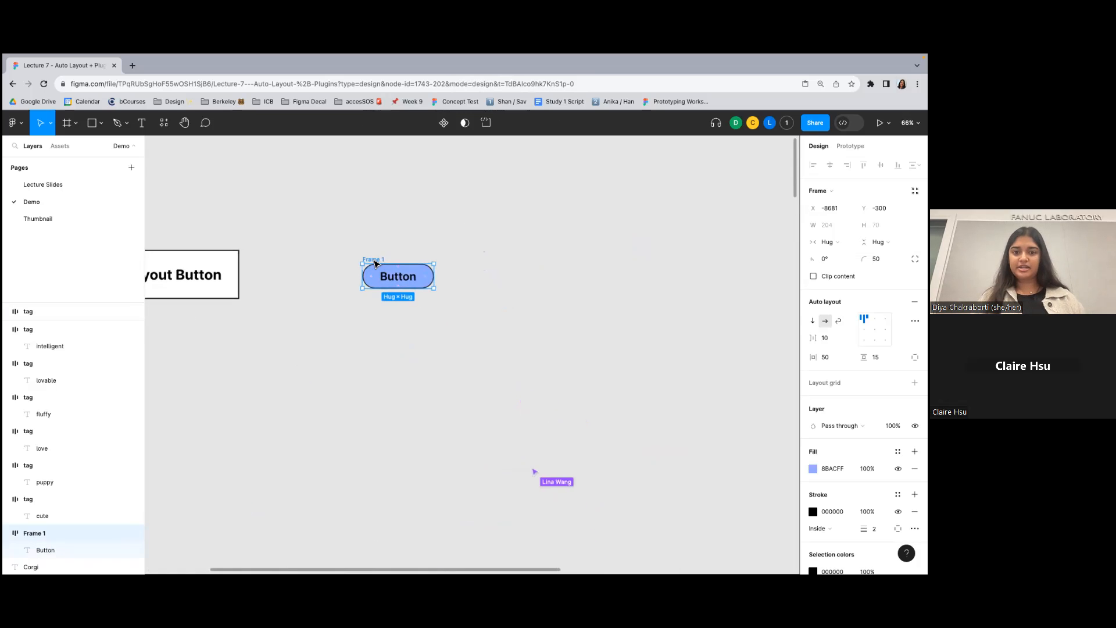
key("ctrl+d")
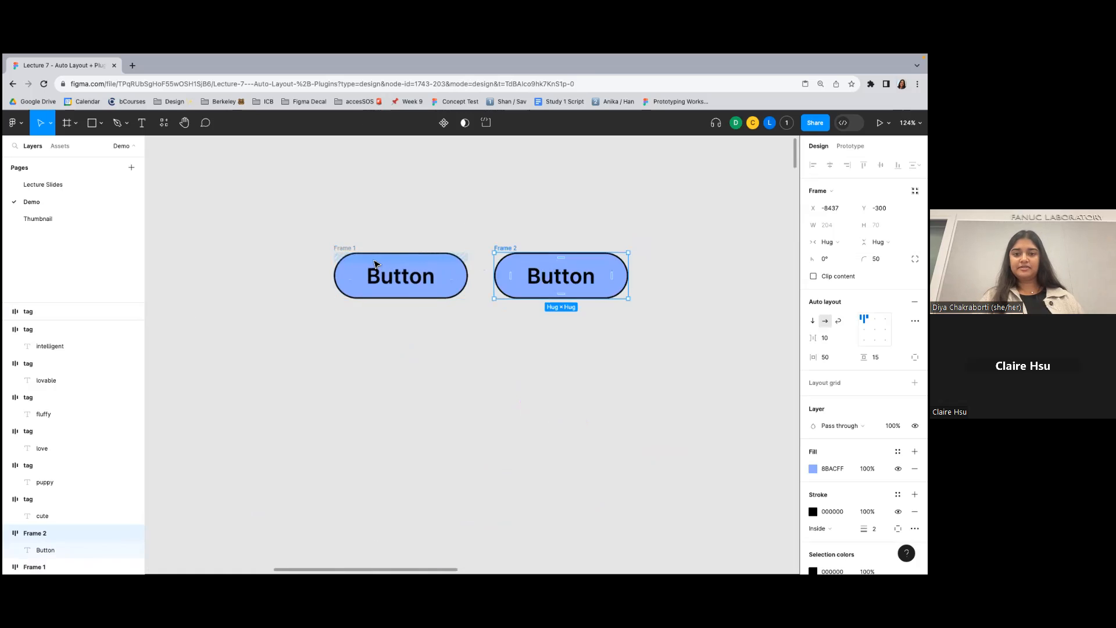
key("ctrl+d")
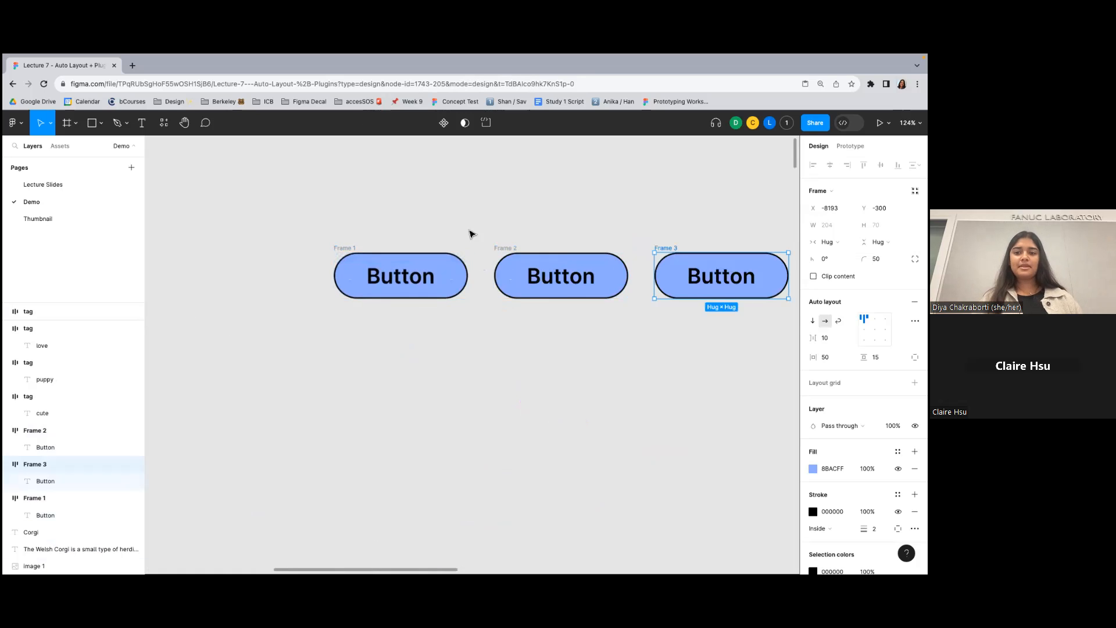
- Select the three button frames and tighten the horizontal spacing between them to about 33
scroll(471, 233, "right", 2)
scroll(471, 233, "down", 1)
left_click(414, 269)
left_click_drag(257, 185, 749, 339)
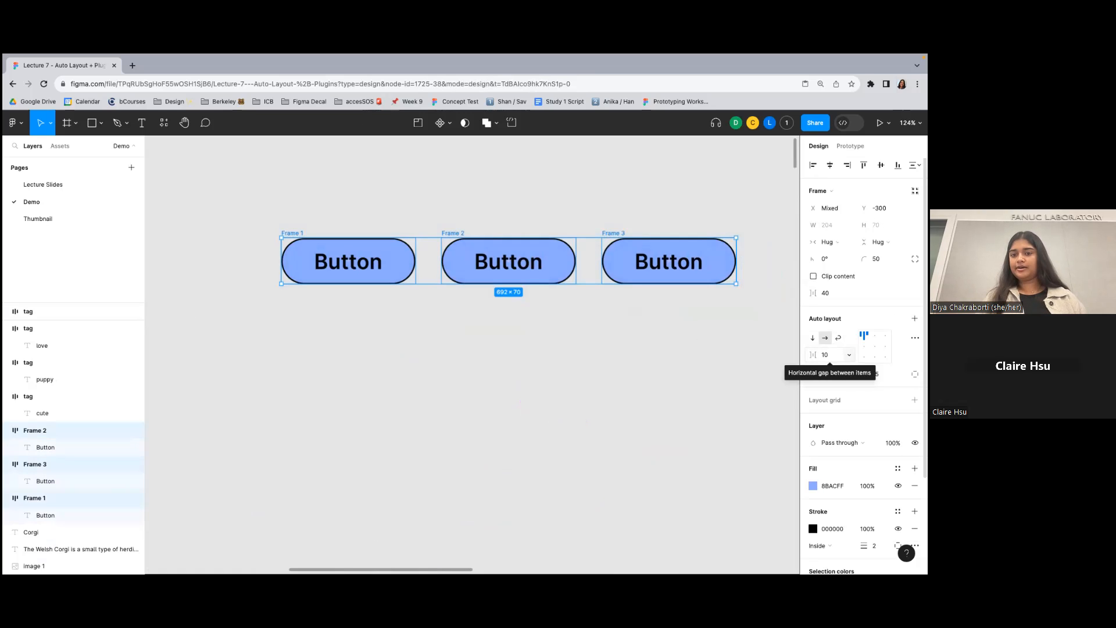
scroll(642, 273, "right", 2)
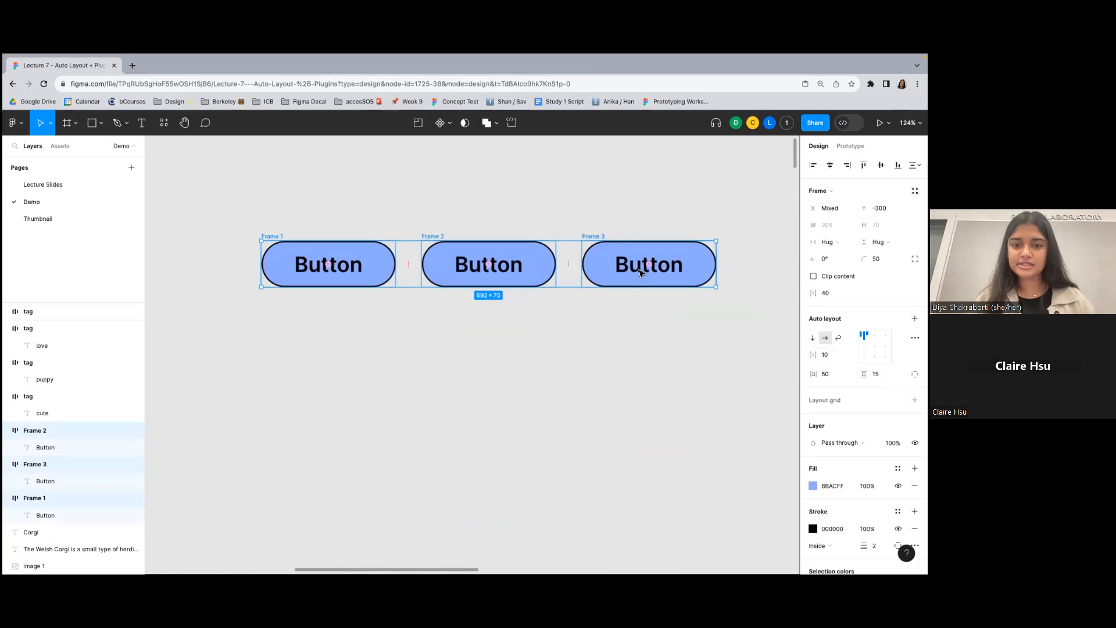
mouse_move(565, 267)
left_mouse_down()
mouse_move(581, 268)
mouse_move(438, 262)
mouse_move(563, 274)
mouse_move(492, 275)
mouse_move(561, 265)
mouse_move(448, 264)
mouse_move(560, 262)
left_mouse_up()
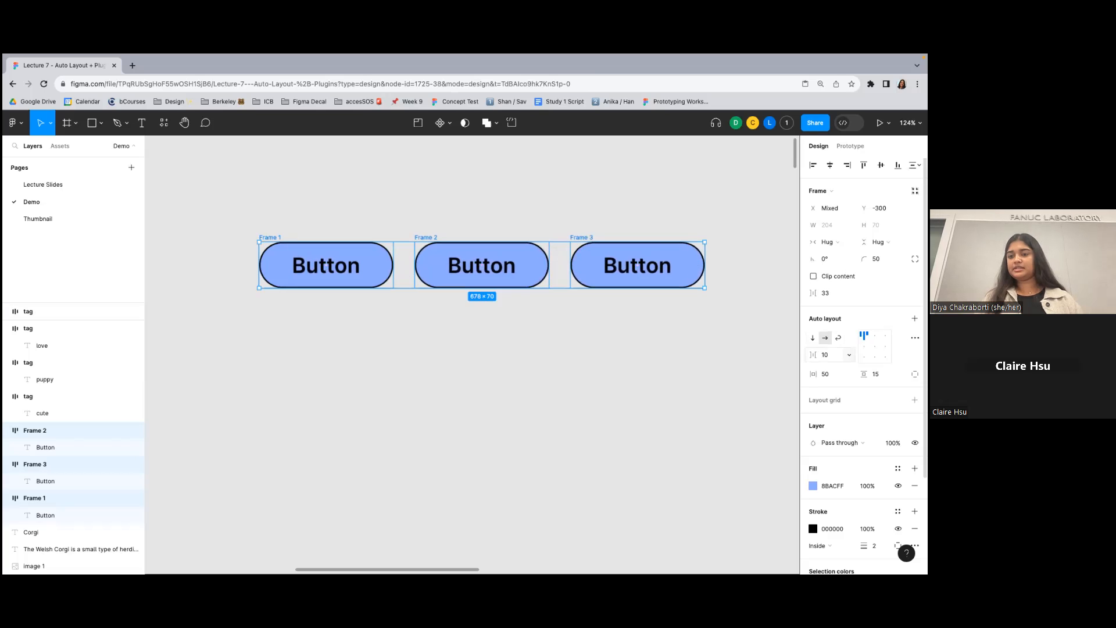
- Wrap all three button frames in a new auto layout frame
left_click(576, 215)
scroll(575, 215, "down", 5)
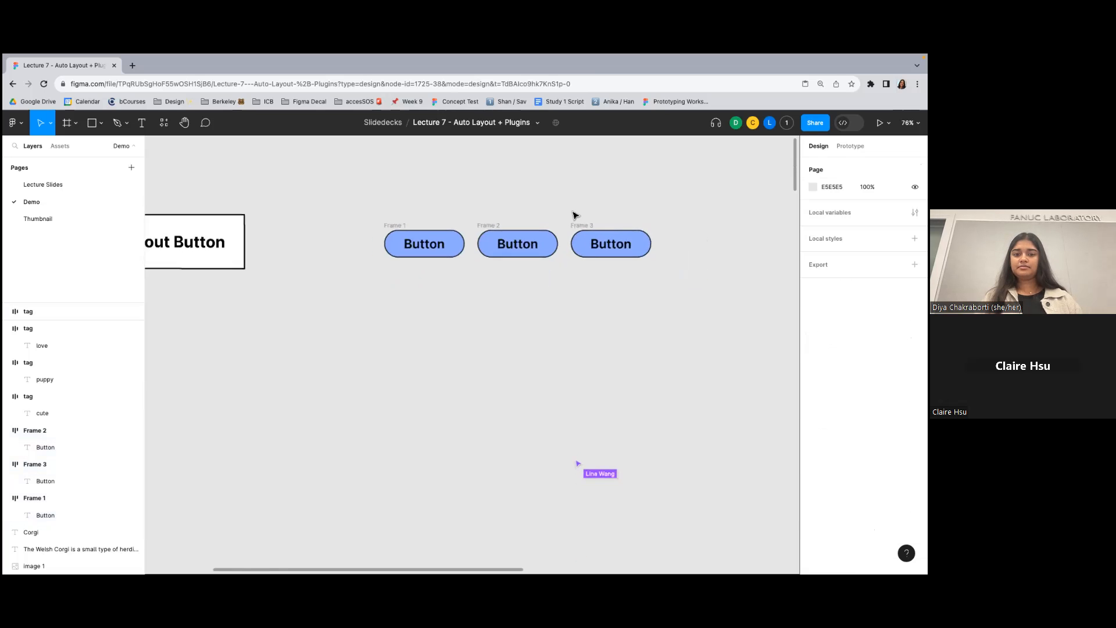
left_click_drag(696, 365, 699, 369)
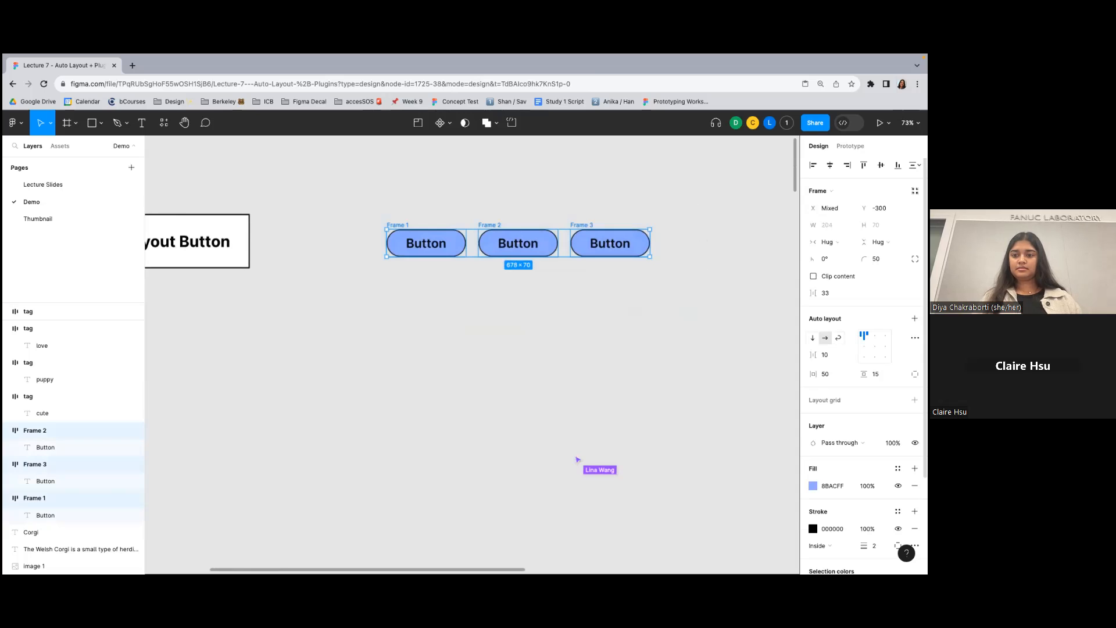
left_click(740, 225)
left_click_drag(377, 192, 667, 297)
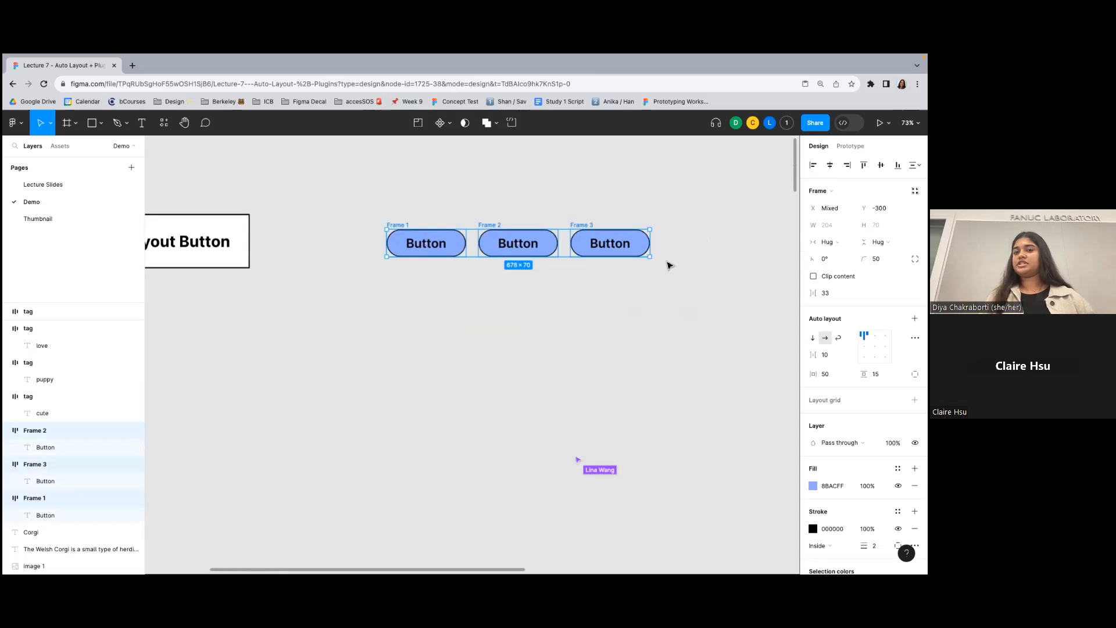
scroll(601, 201, "up", 5)
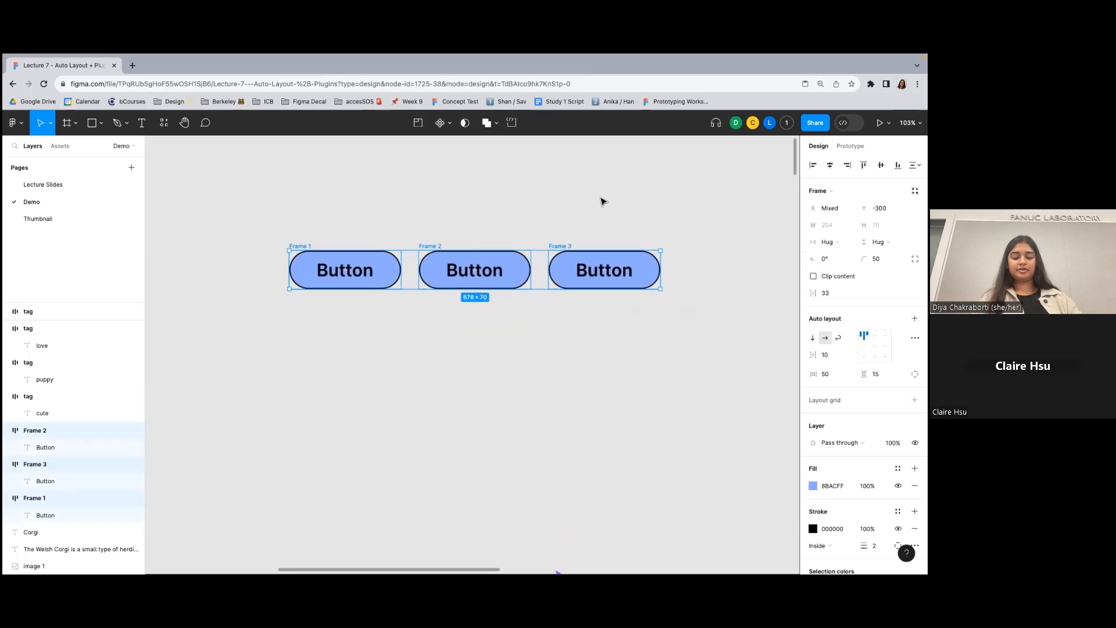
key("shift+a")
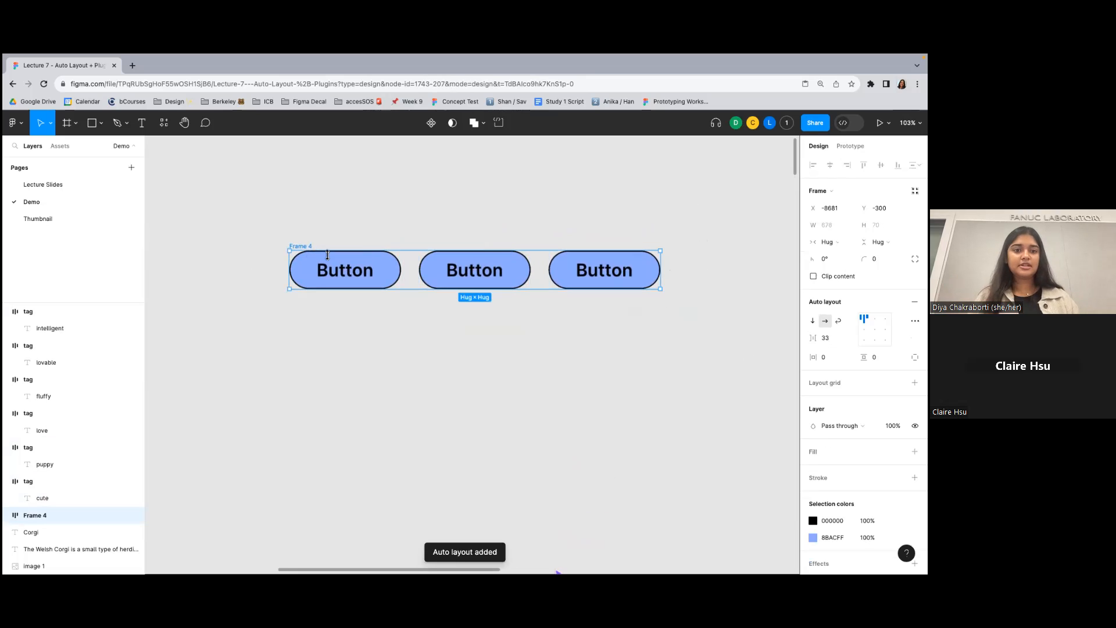
- Add a fill to the frame around the three buttons and color it red, D14444
left_click(915, 452)
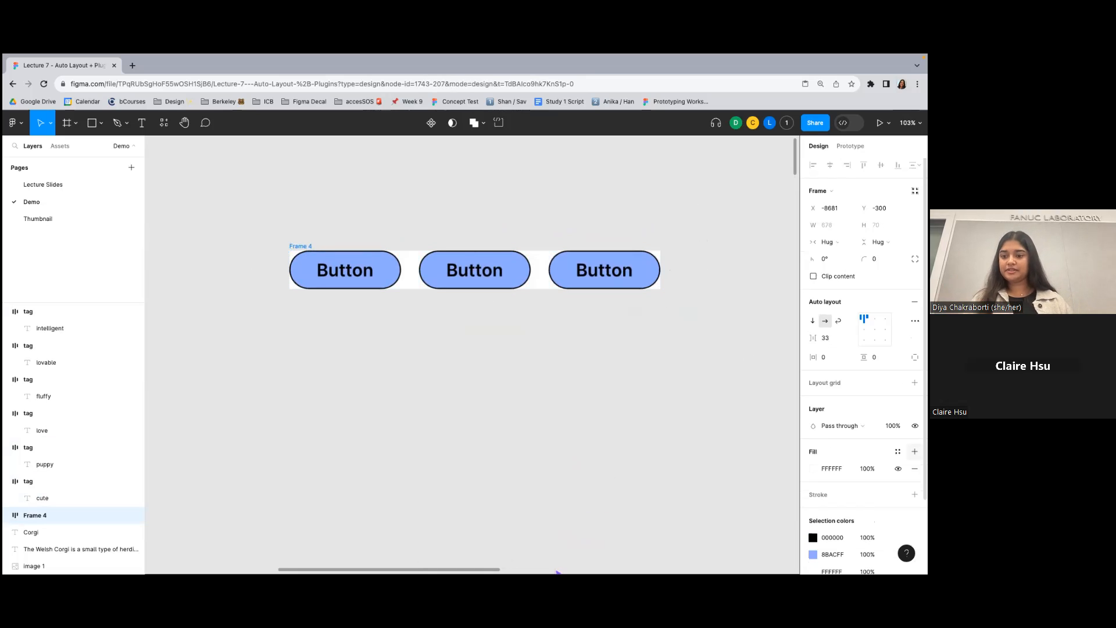
left_click(814, 468)
mouse_move(782, 344)
left_mouse_down()
mouse_move(747, 316)
mouse_move(773, 330)
left_mouse_up()
left_click(713, 249)
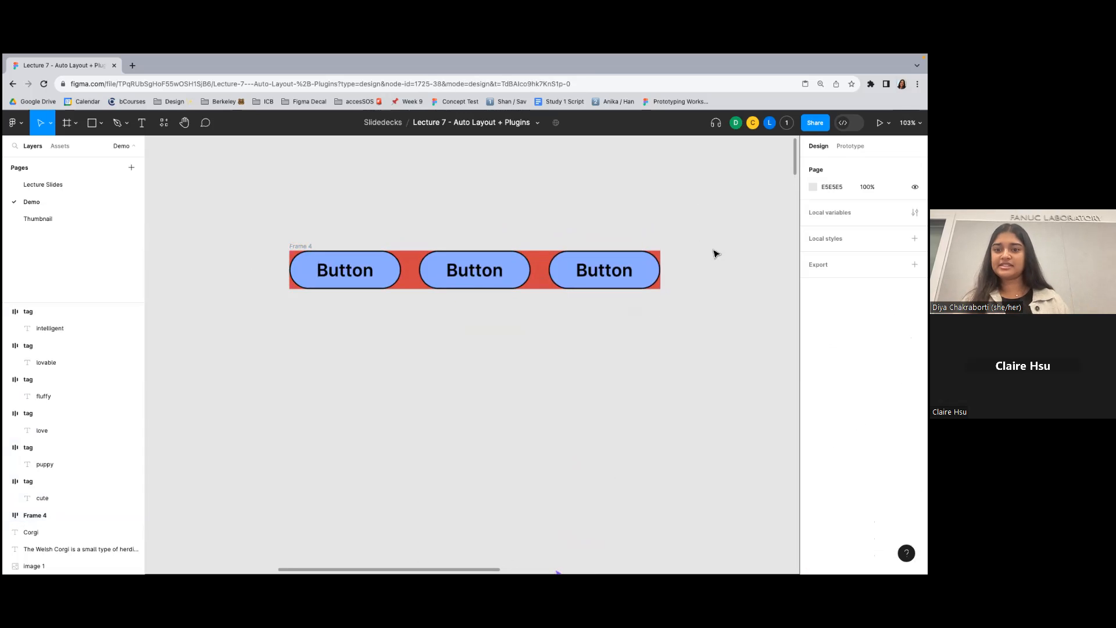
- Cycle the selection through the three buttons nested in the red frame
scroll(355, 204, "up", 3)
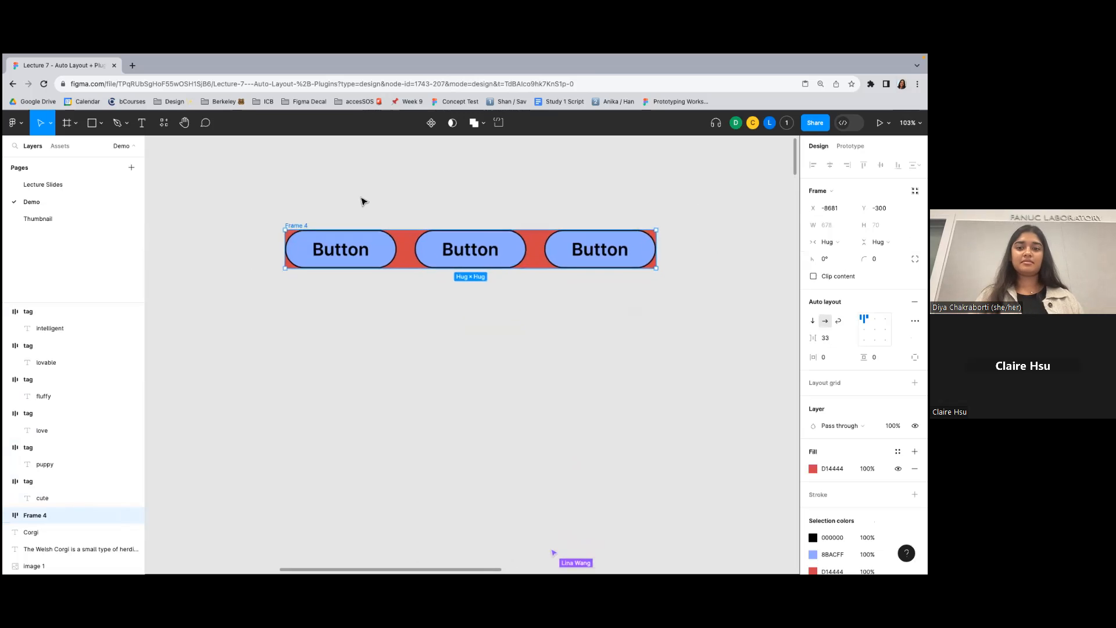
scroll(361, 201, "down", 2)
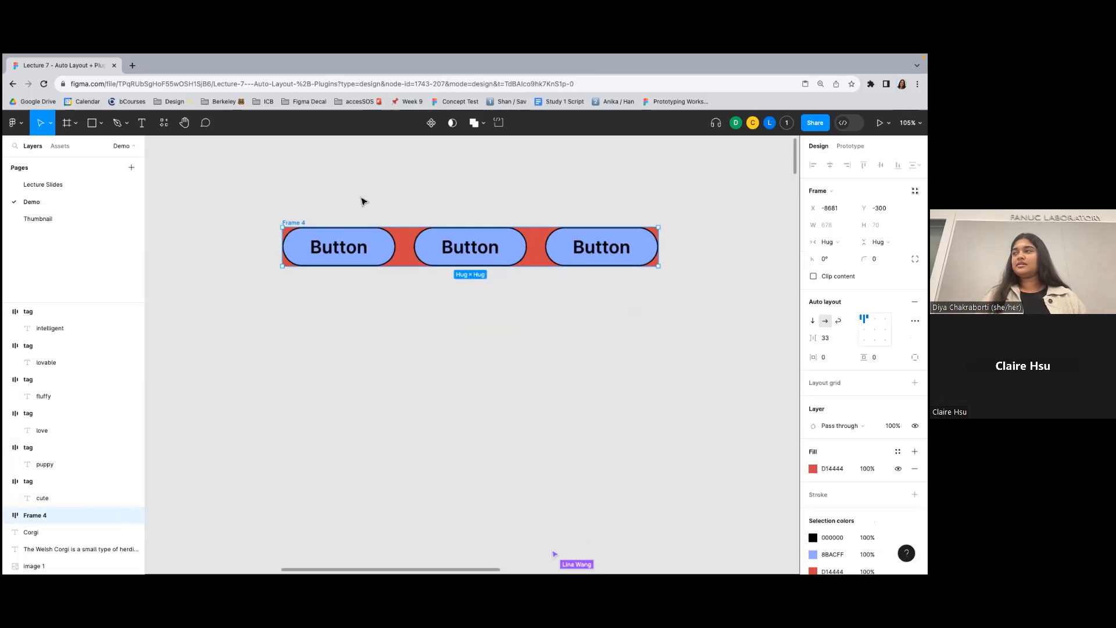
left_click(372, 243)
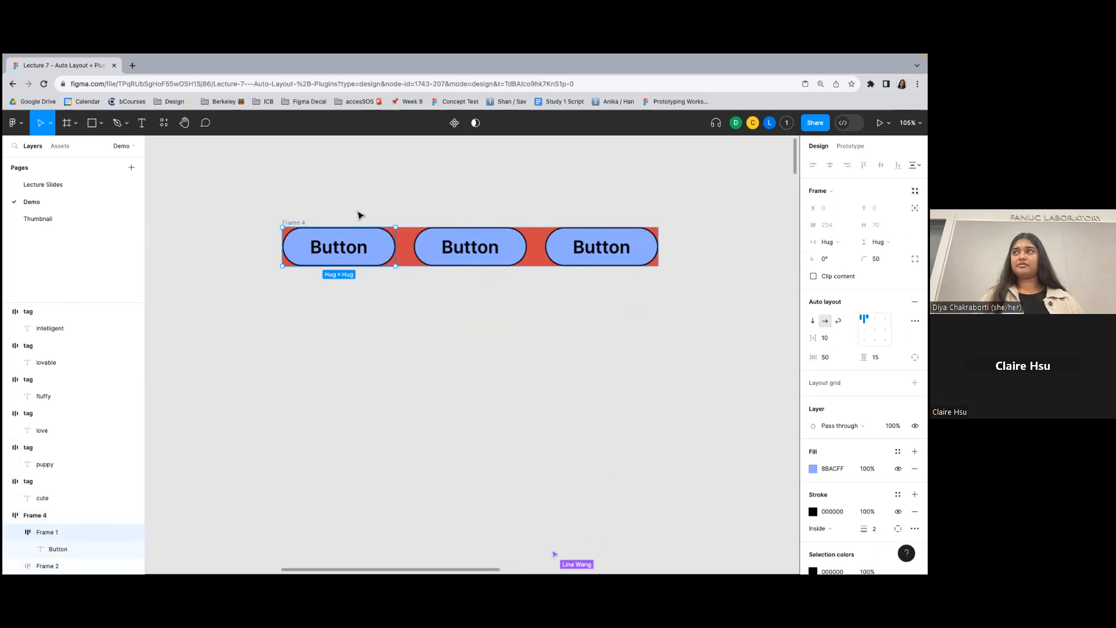
key("Tab")
key("Tab")
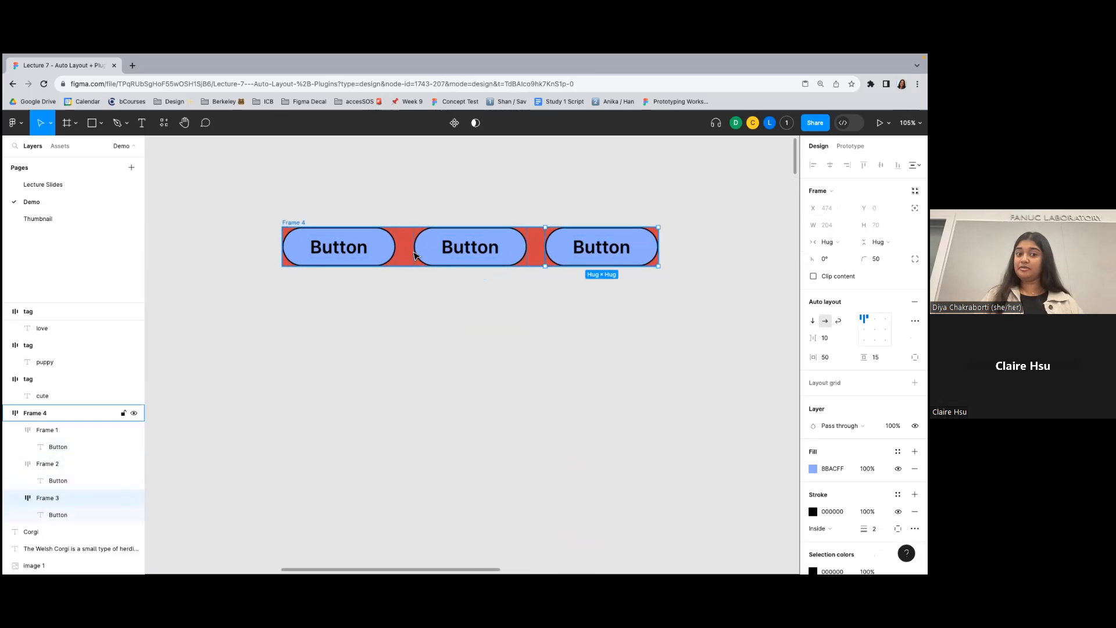
- Set the horizontal gap between items in the red frame to 30
left_click(292, 223)
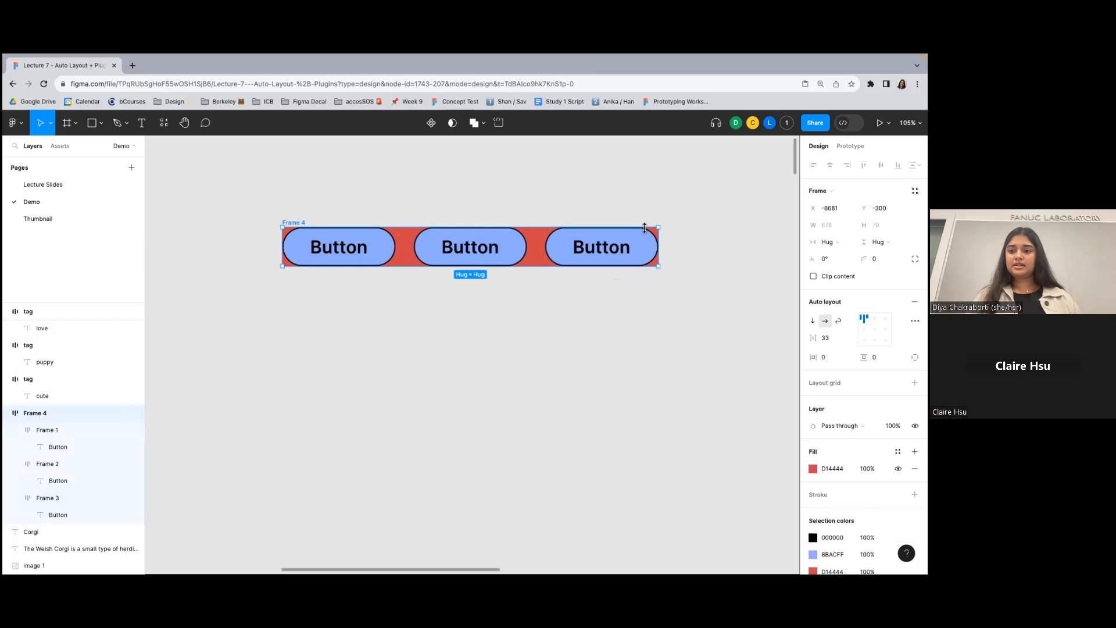
left_click(827, 337)
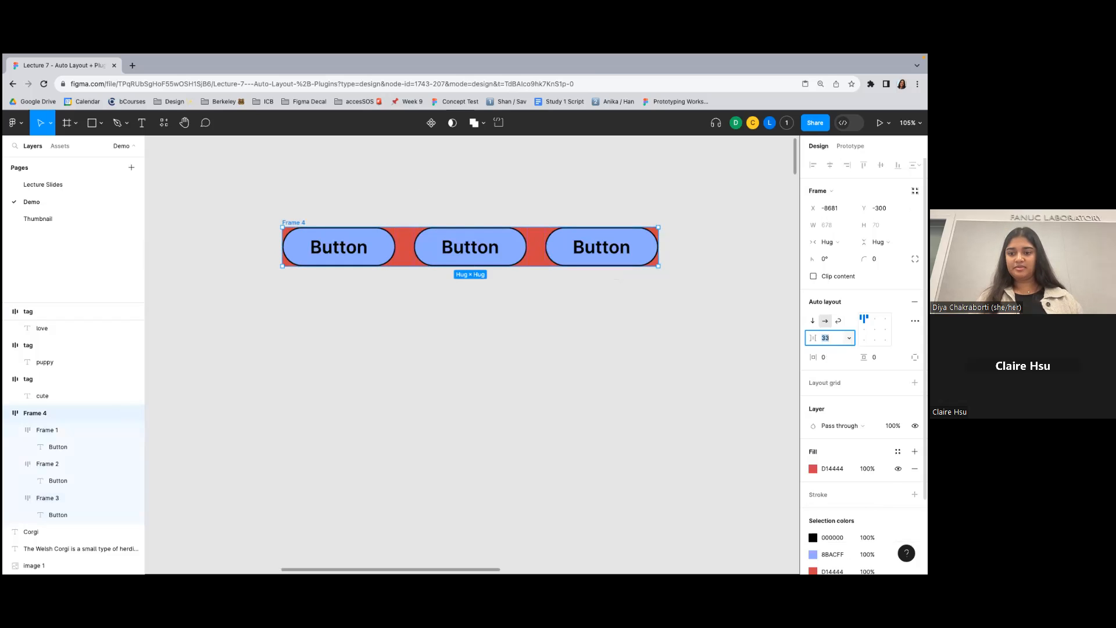
key("Return")
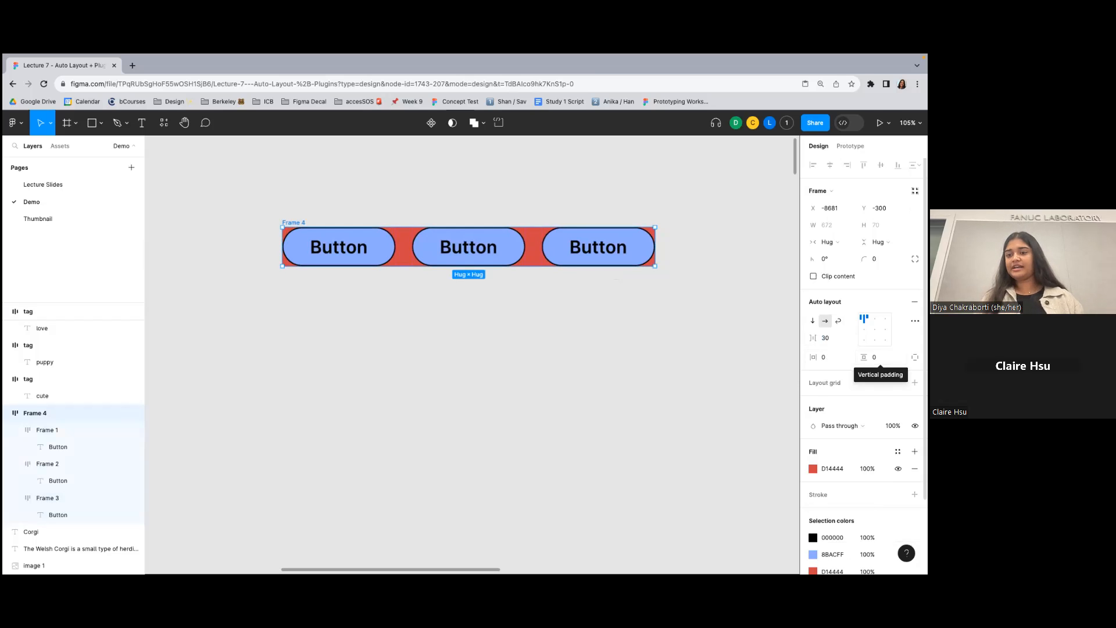
- Set both the horizontal and vertical padding of the red frame to 20
left_click(831, 358)
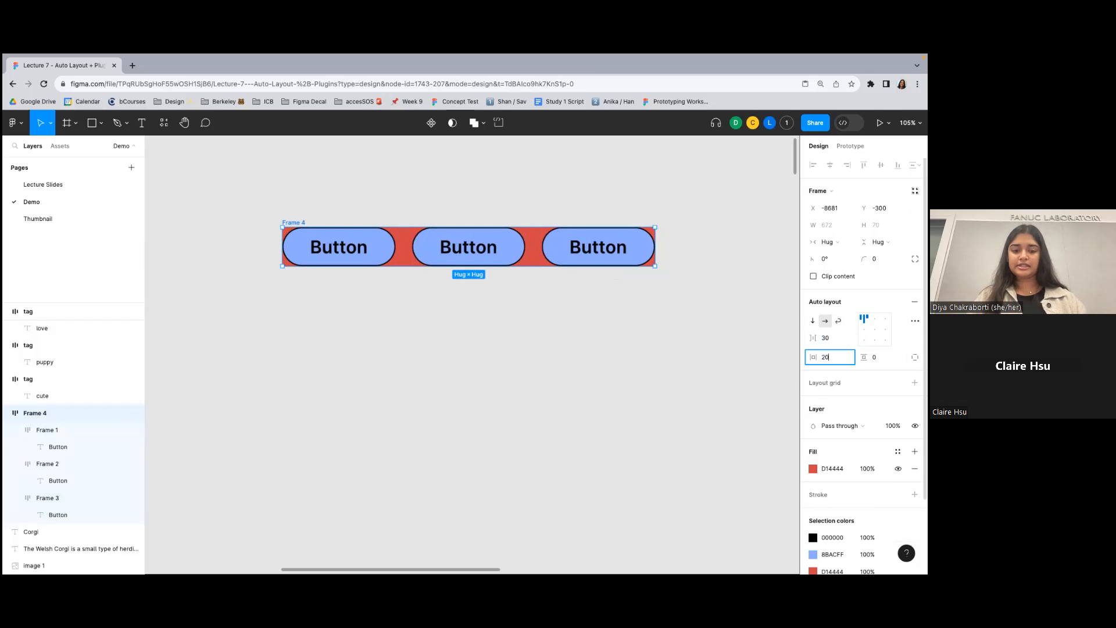
type("20")
key("Return")
left_click(876, 357)
type("20")
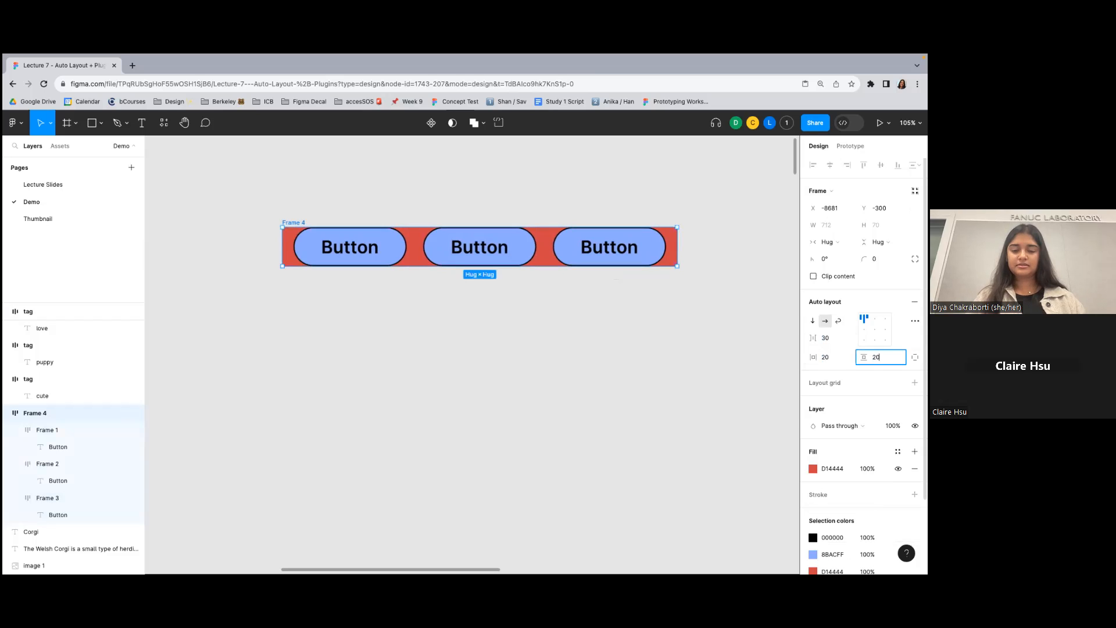
key("Return")
left_click(567, 208)
left_click(301, 222)
left_click(616, 211)
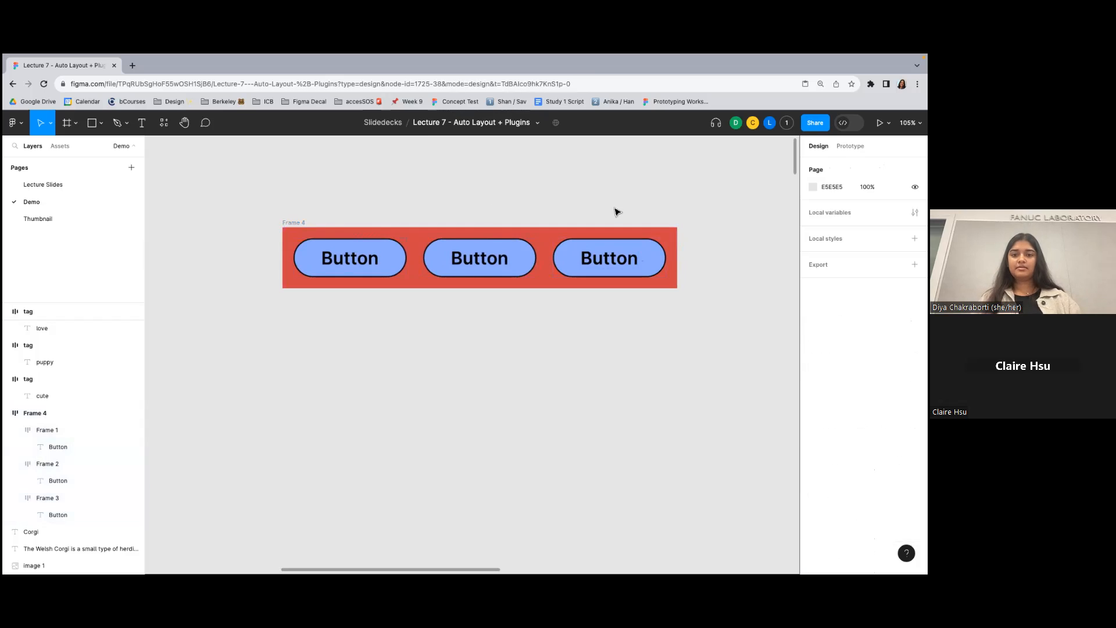
- Switch the red frame's auto layout direction to vertical so the three buttons stack
left_click(304, 223)
scroll(303, 223, "right", 2)
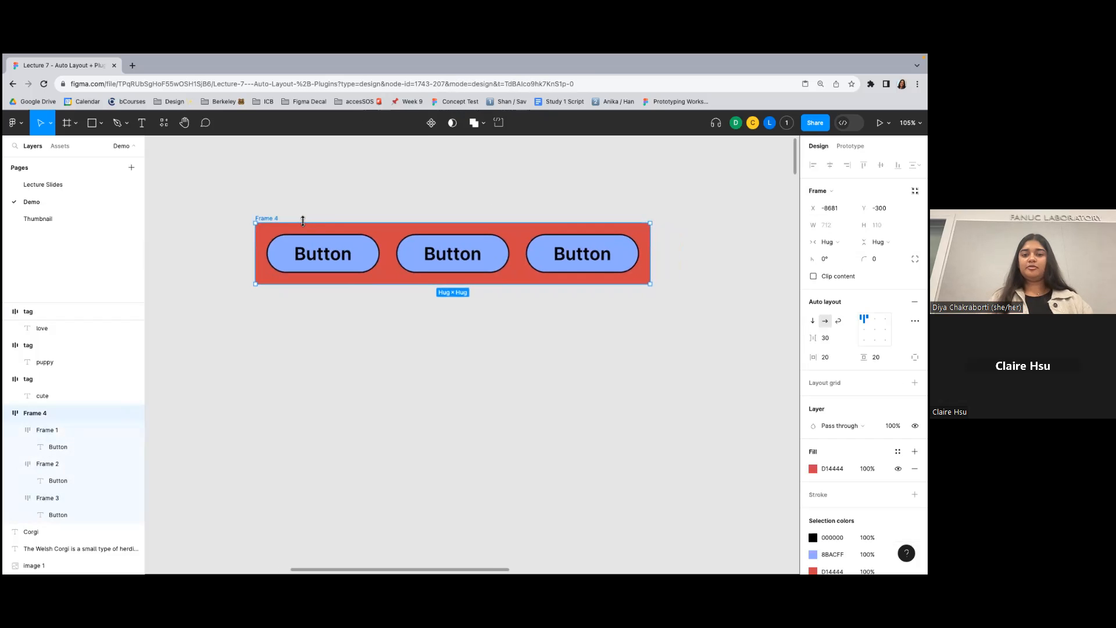
left_click(381, 208)
left_click(266, 219)
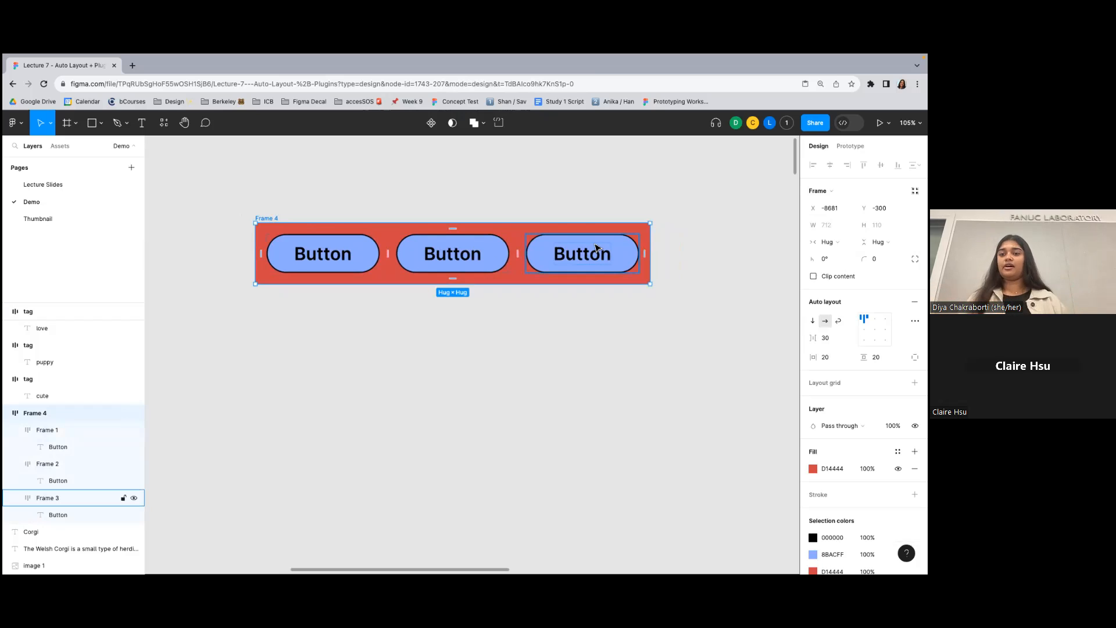
left_click(812, 320)
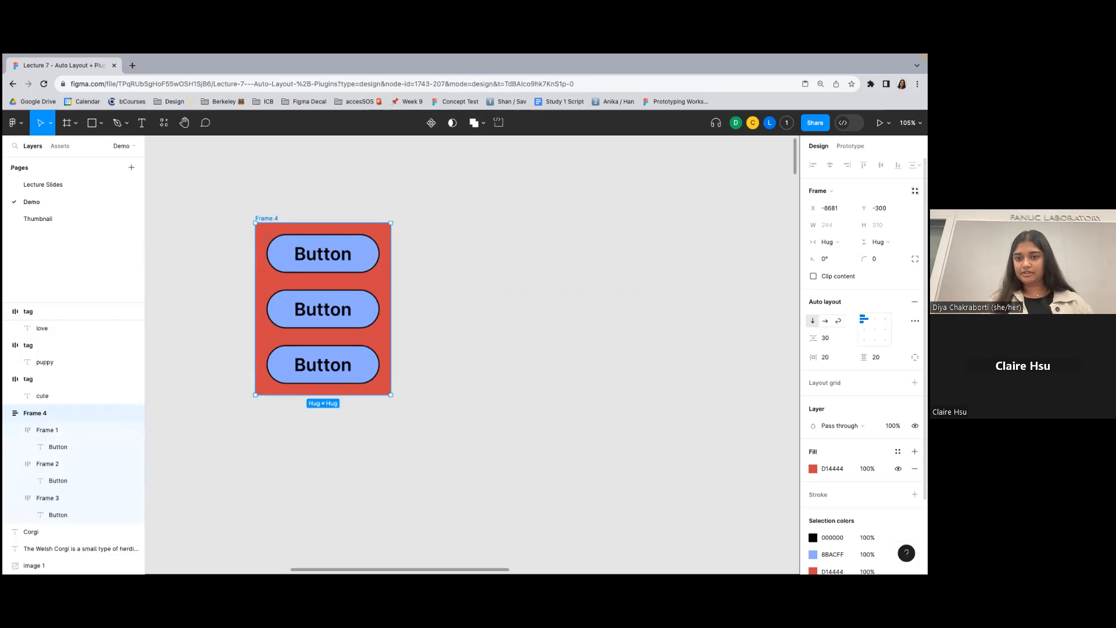
left_click_drag(396, 316, 428, 318)
key("super+z")
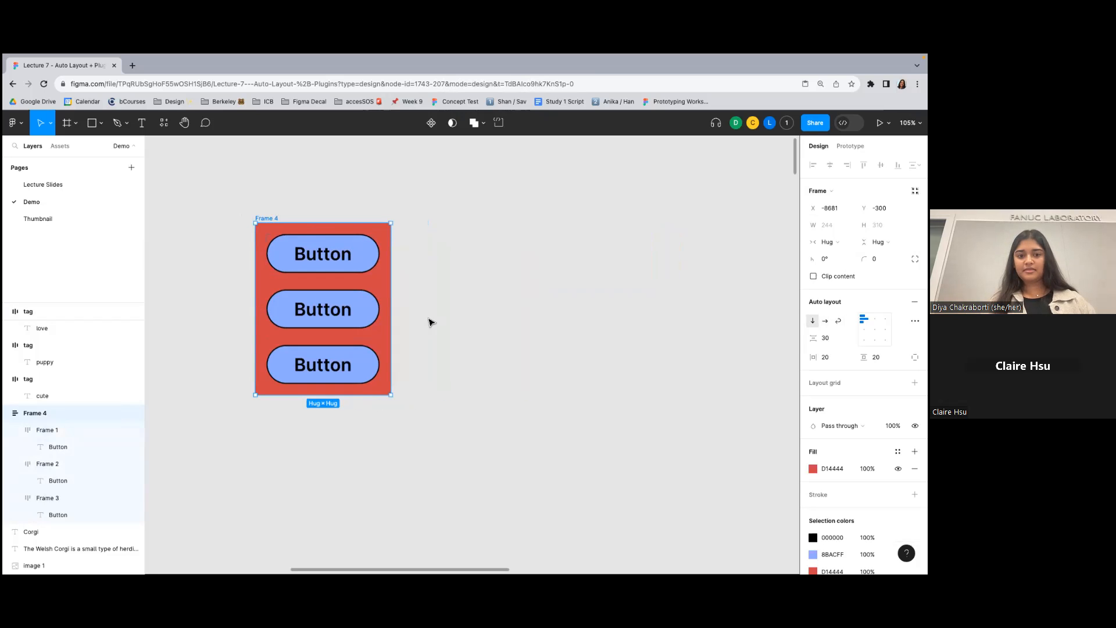
- Switch the red frame's auto layout direction to horizontal so the three buttons sit in a row
left_click(825, 321)
left_click(812, 321)
left_click(825, 321)
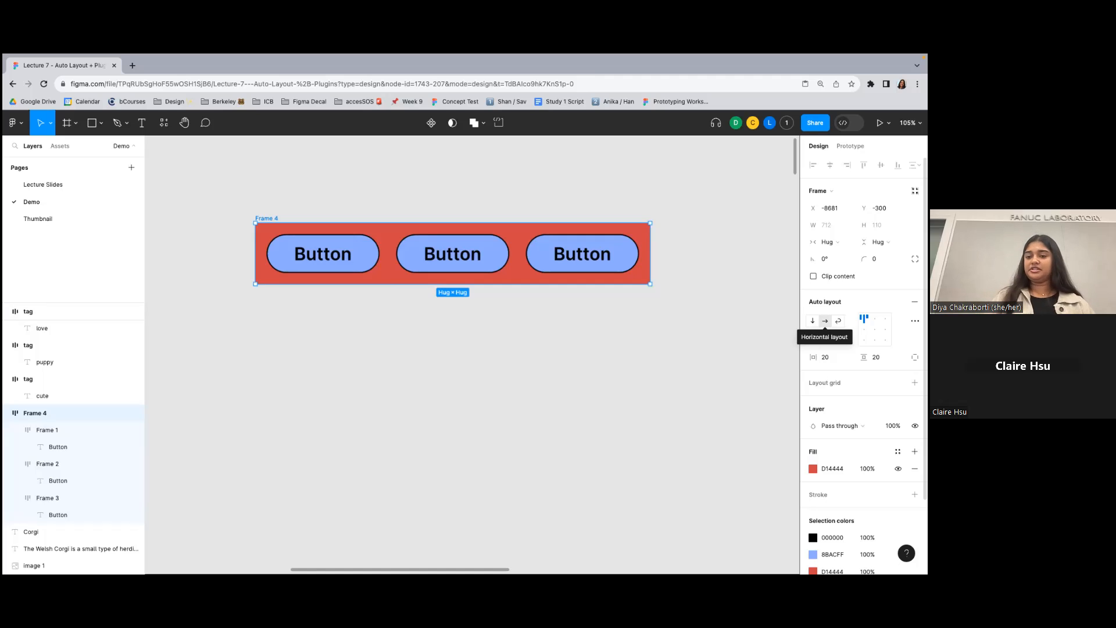
- Try narrowing the red frame from its side edge and reset its width to hug the contents
left_click_drag(650, 258, 581, 259)
double_click(582, 259)
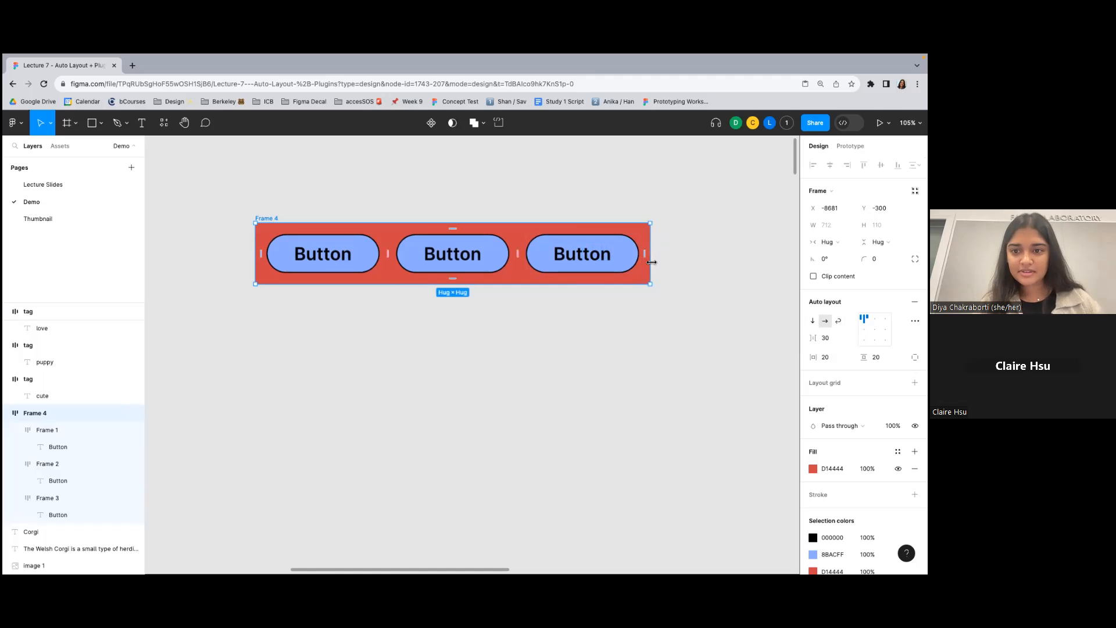
left_click_drag(650, 274, 619, 268)
double_click(619, 268)
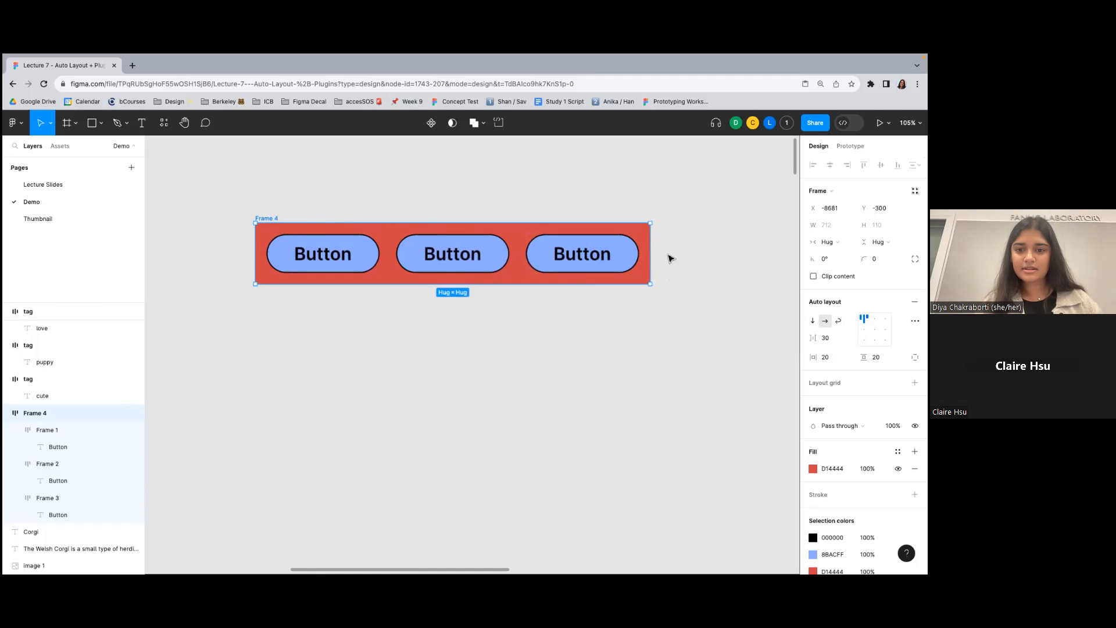
- Try the wrap layout on the red frame with its width stretched to about 843, and undo these changes
left_click(838, 321)
left_click_drag(653, 257, 725, 257)
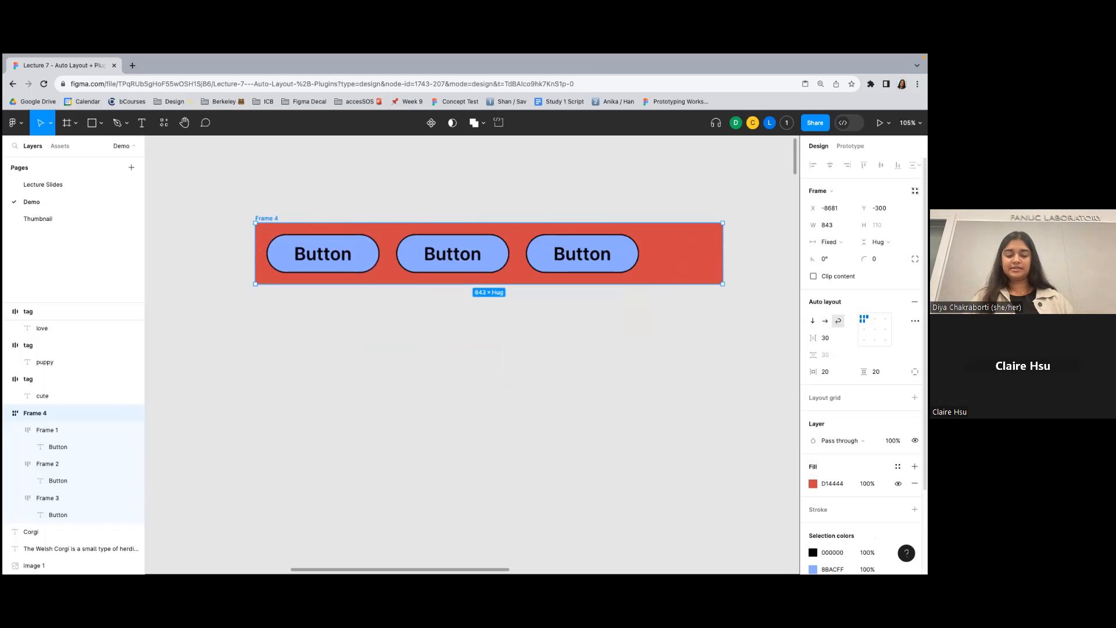
key("ctrl+z")
key("ctrl+z")
key("ctrl+z")
- Set the horizontal gap between the buttons in the red frame to 100
left_click(584, 207)
left_click(279, 221)
scroll(450, 189, "right", 1)
left_click(451, 190)
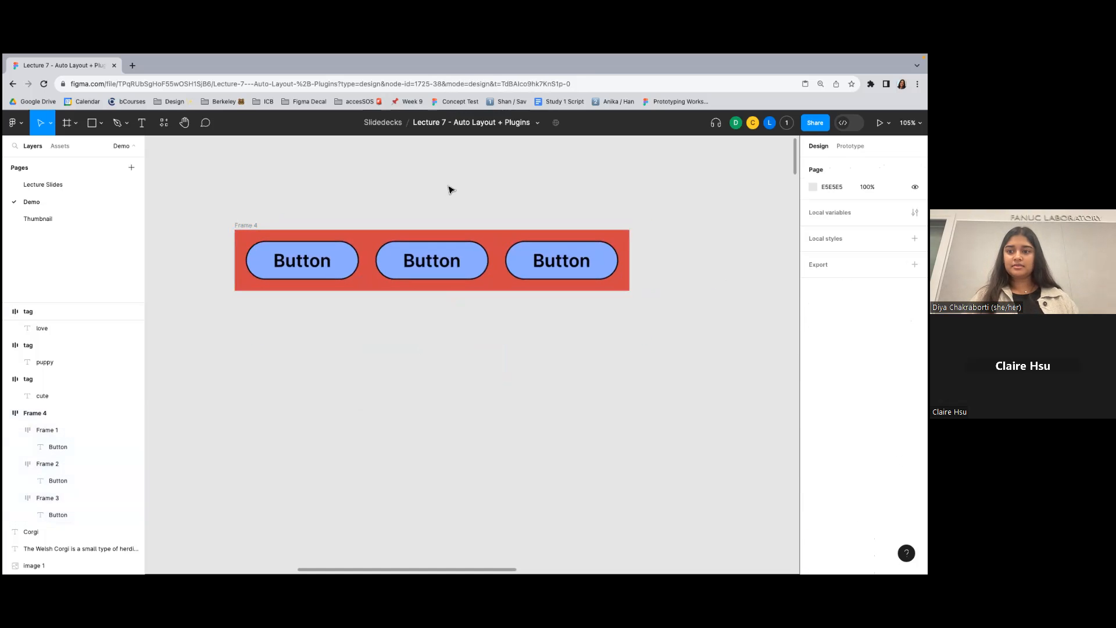
left_click(251, 226)
scroll(590, 260, "down", 5)
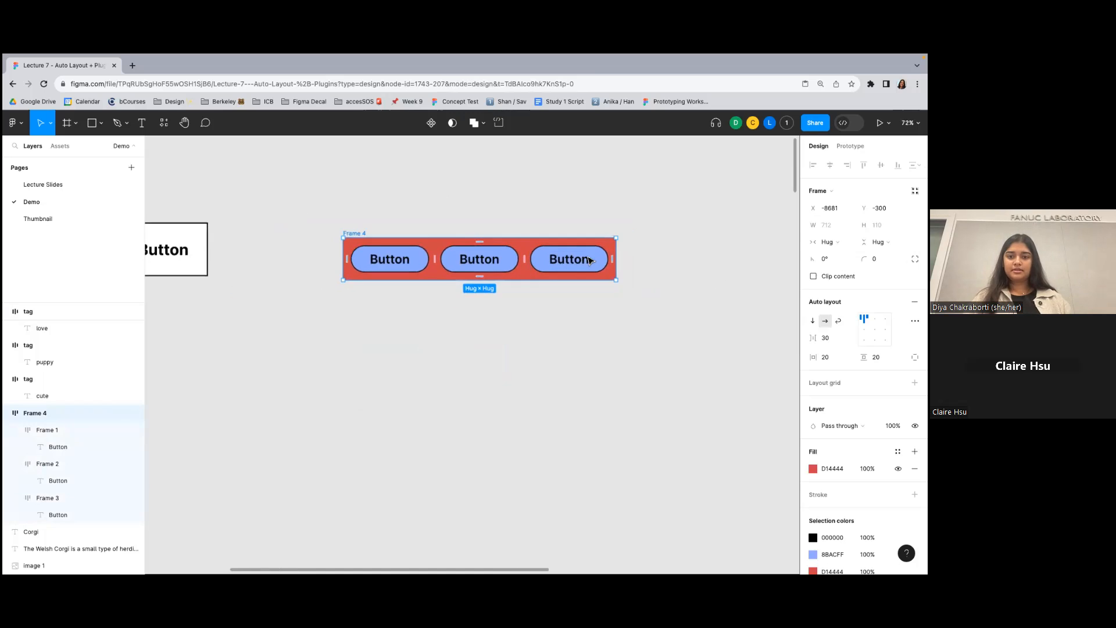
scroll(424, 227, "right", 2)
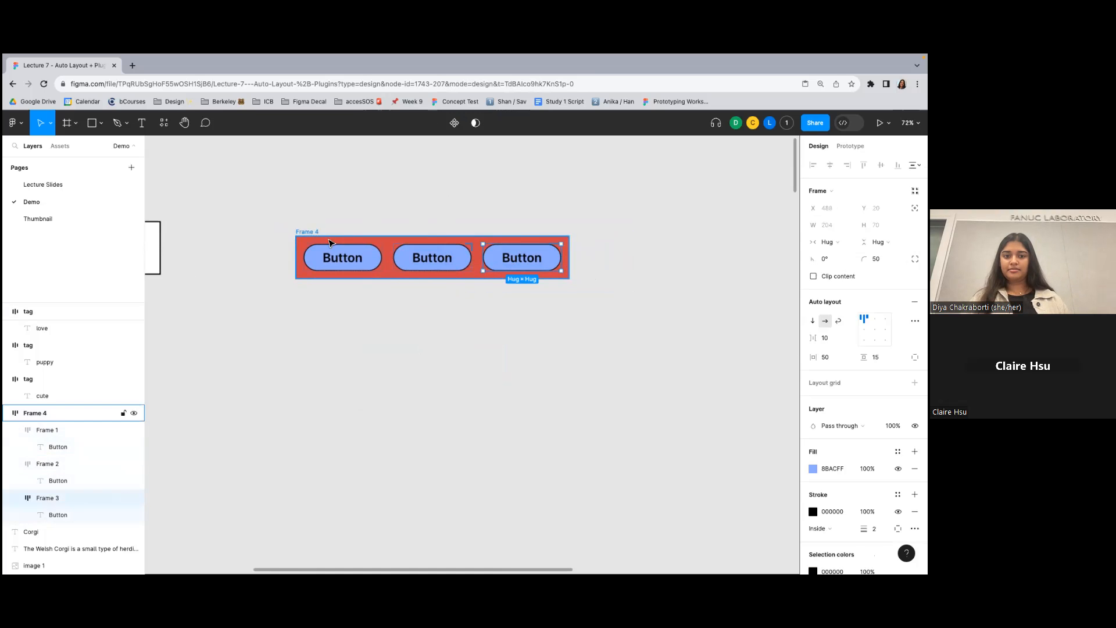
left_click(825, 337)
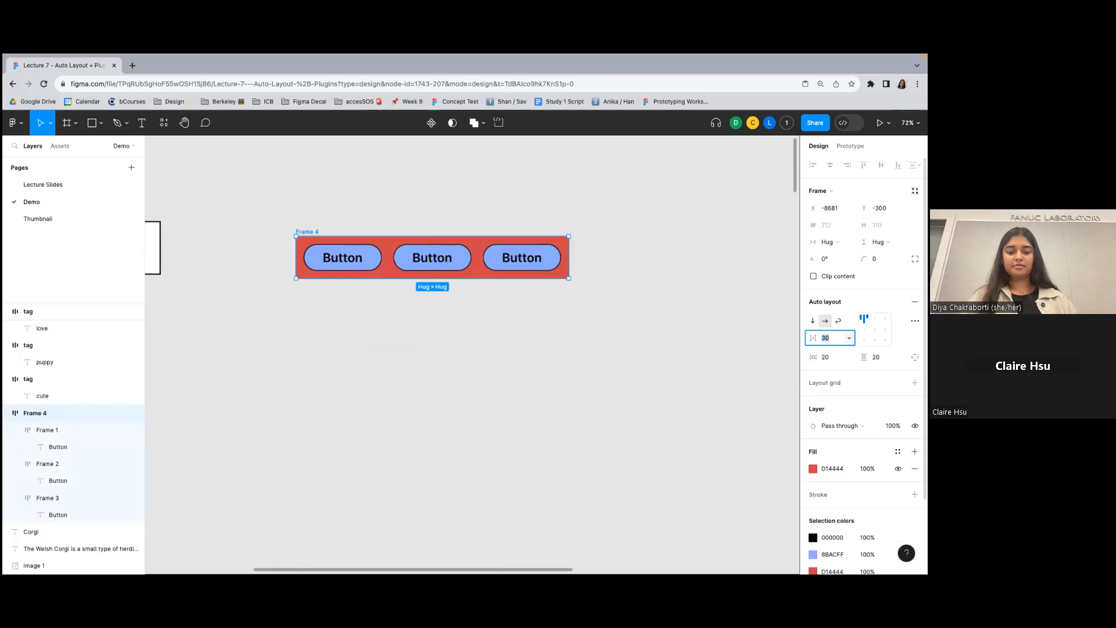
key("Return")
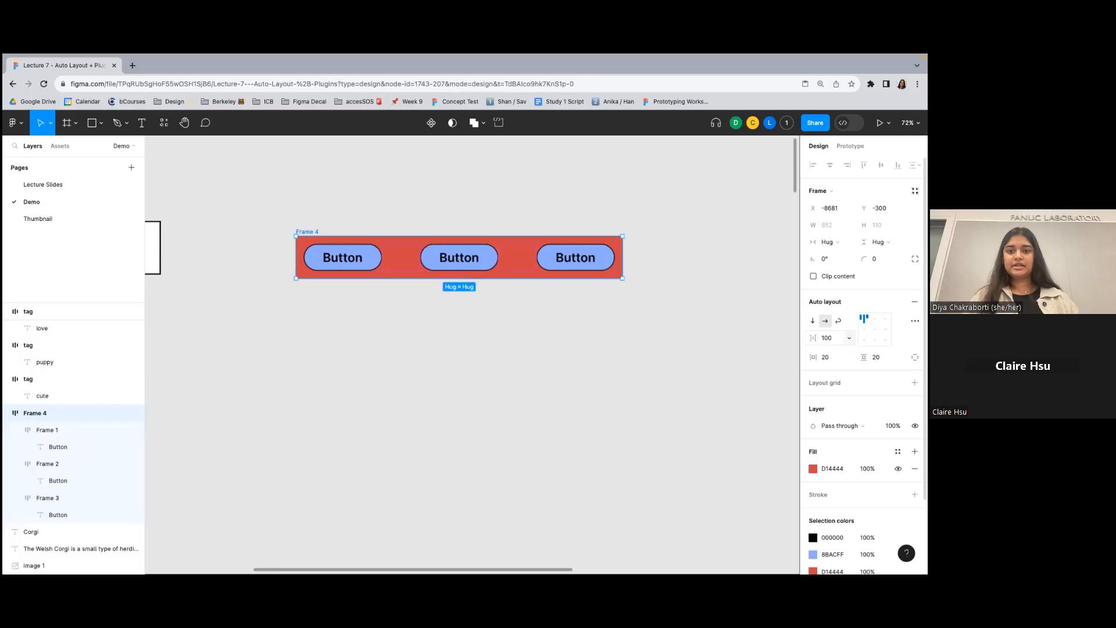
- Set the horizontal gap between the buttons in the red frame to 50
left_click(568, 233)
left_click_drag(269, 220, 633, 369)
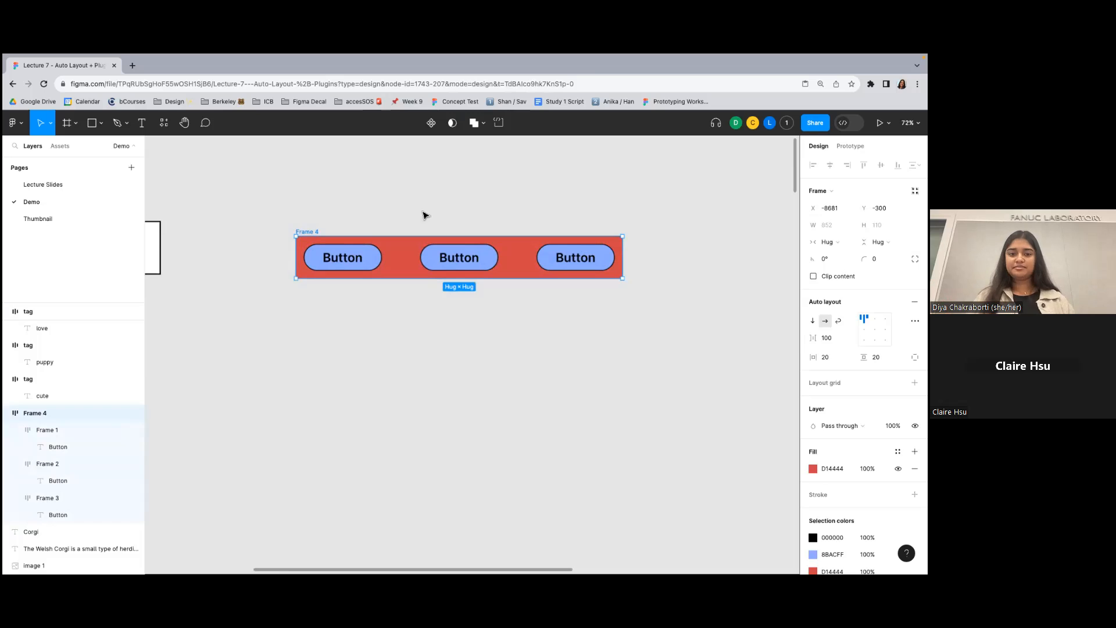
left_click(326, 227)
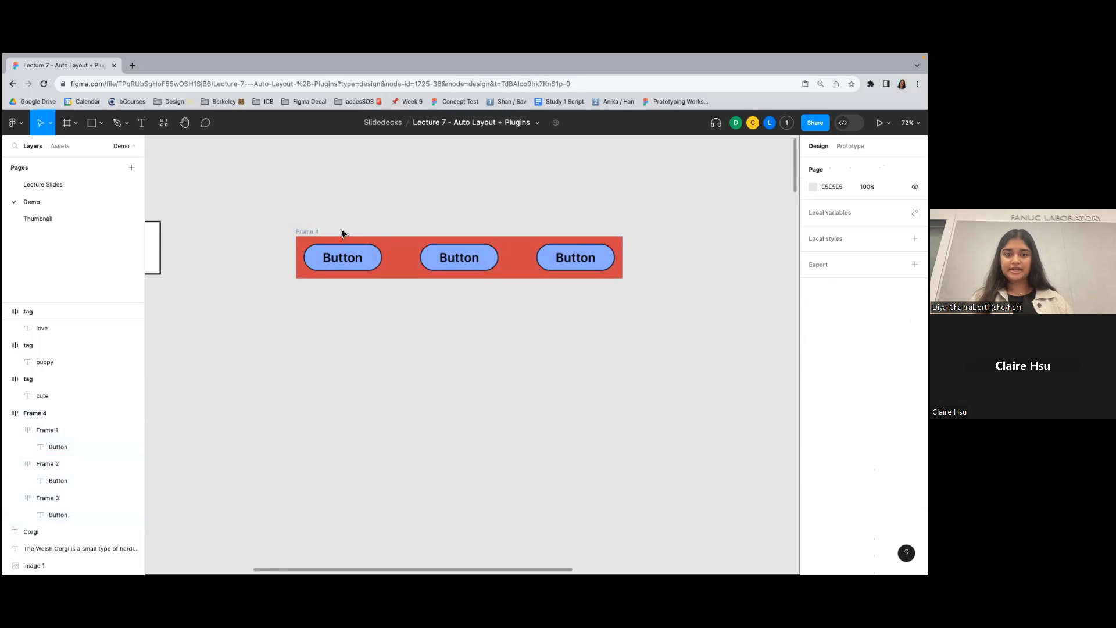
left_click(311, 231)
left_click(827, 337)
key("Return")
- Give the red frame a fixed width and stretch it to about 1029 wide
left_click(827, 241)
left_click(851, 229)
left_click(669, 244)
left_click(583, 256)
left_click_drag(619, 257, 692, 254)
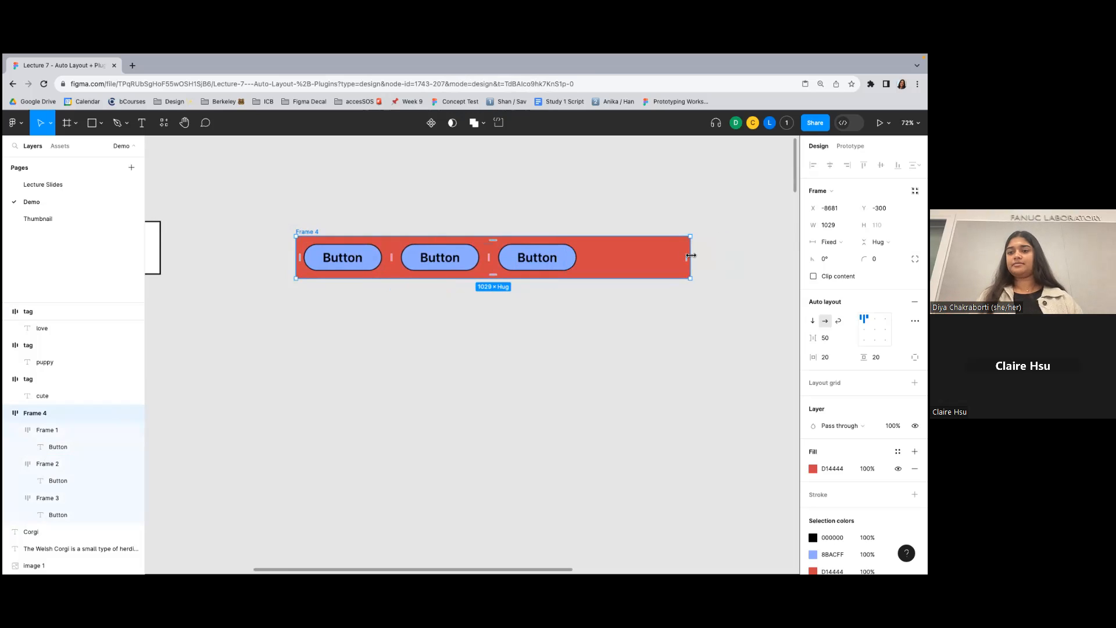
- Try stretching the red frame to about 383 high and reset its height to hug the contents
left_click(490, 185)
left_click(307, 233)
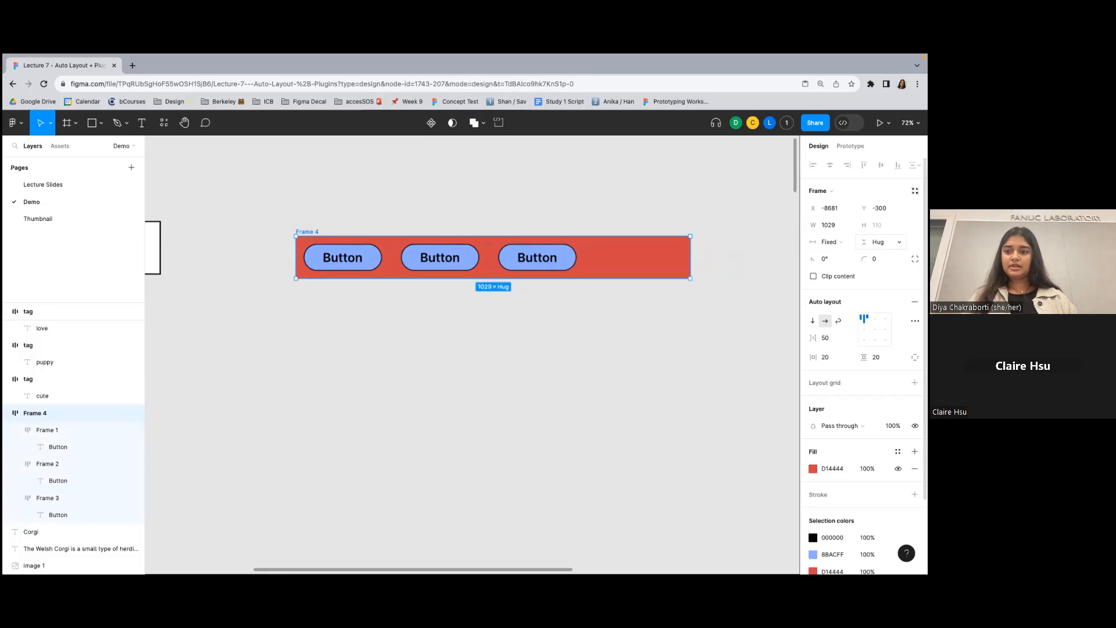
left_click_drag(629, 278, 627, 385)
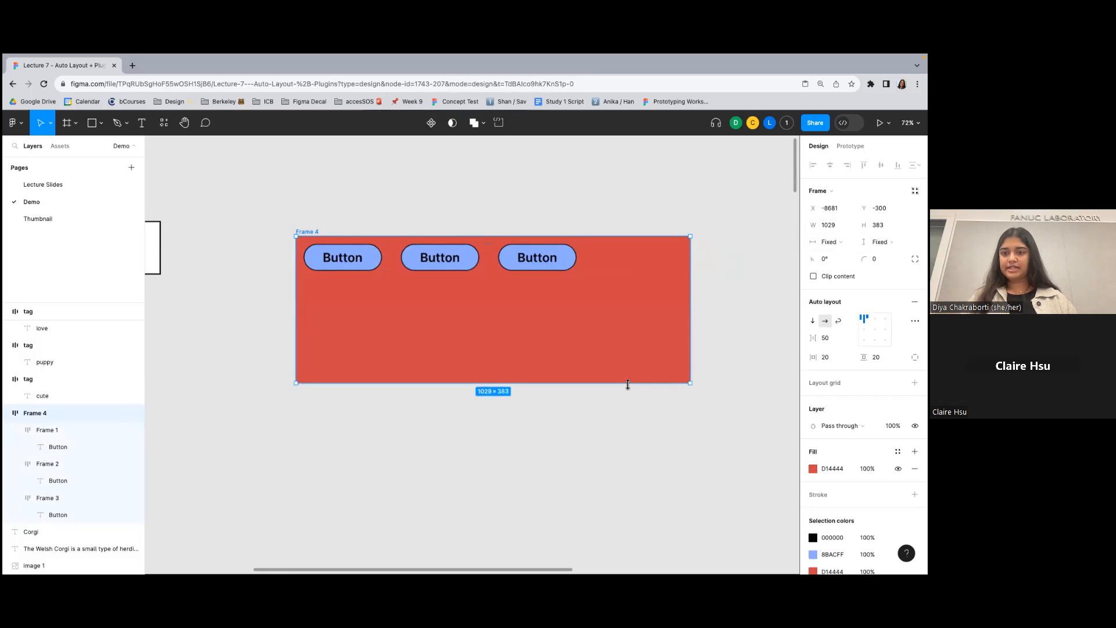
double_click(628, 384)
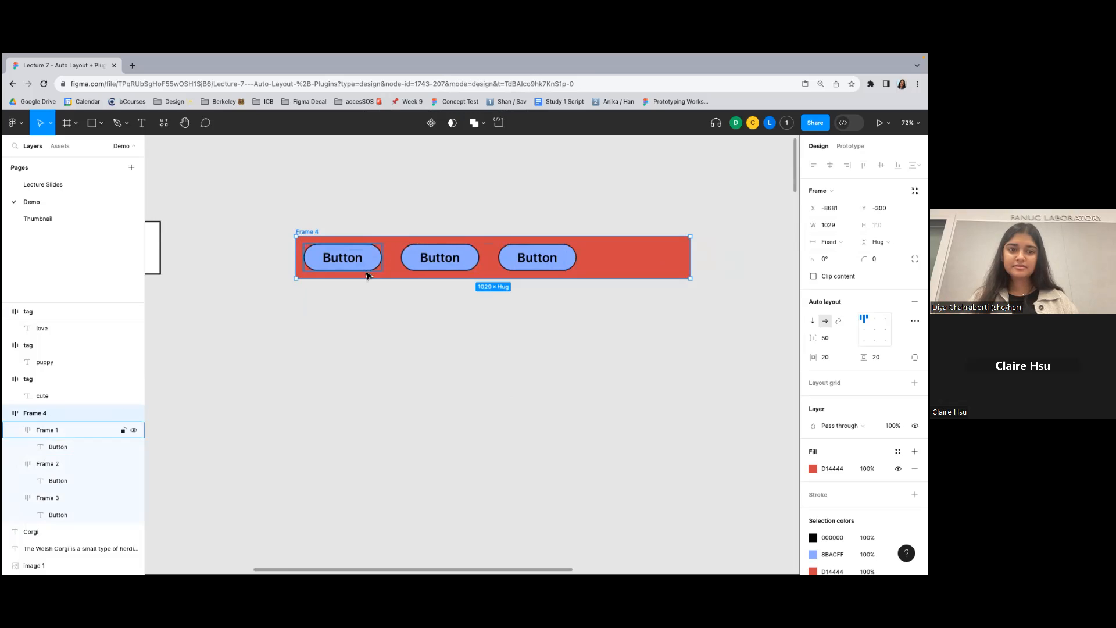
left_click_drag(365, 282, 366, 400)
double_click(366, 400)
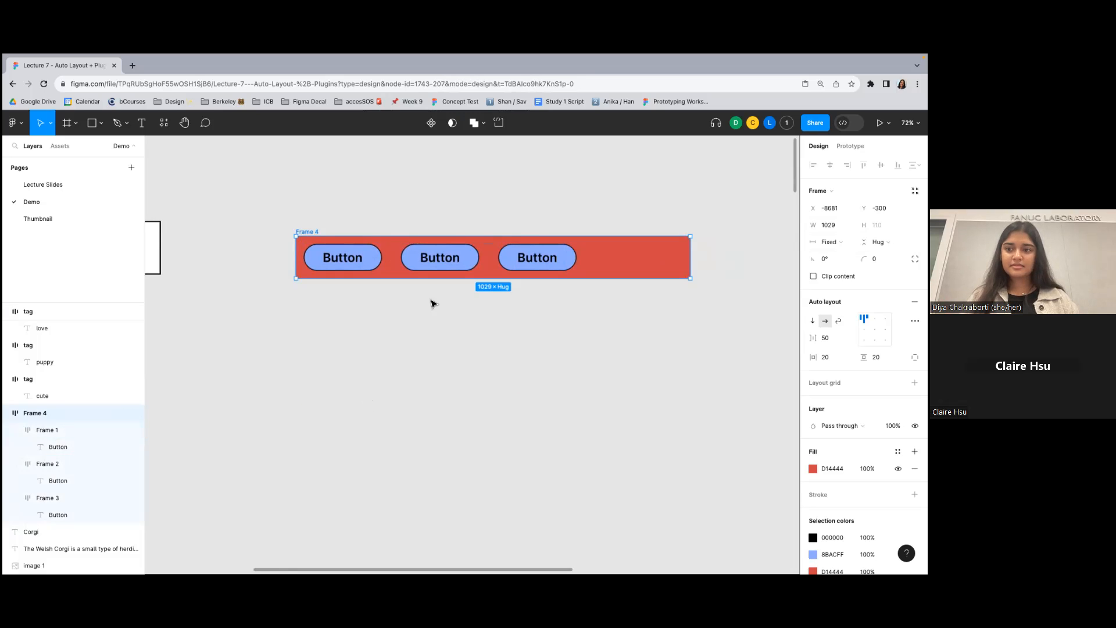
- Try a fixed height on the red frame with its lower edge pulled down, and undo these changes
left_click(451, 184)
left_click(306, 231)
left_click(878, 241)
left_click(861, 226)
left_click_drag(605, 279, 628, 313)
key("super+z")
left_click(562, 202)
key("super+z")
key("super+z")
- Stretch the red frame's height to about 577 by moving its lower edge
left_click(535, 190)
left_click(305, 232)
left_click_drag(630, 279, 632, 459)
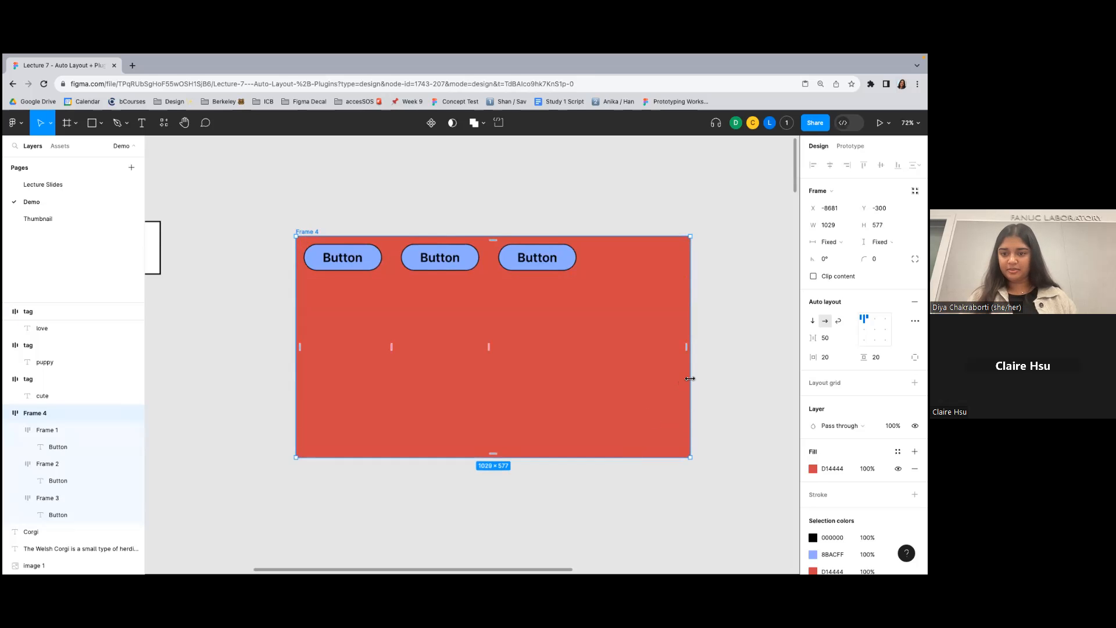
- Try top-right and bottom-left alignment for the buttons in the red frame, and settle on centre alignment
left_click(553, 226)
left_click(313, 232)
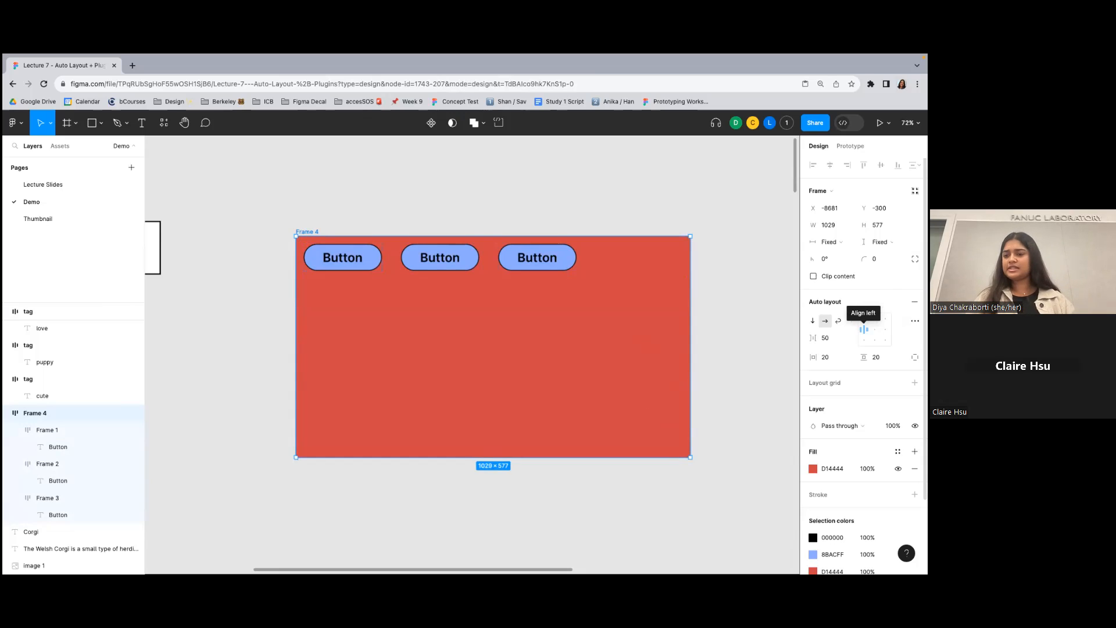
left_click(884, 317)
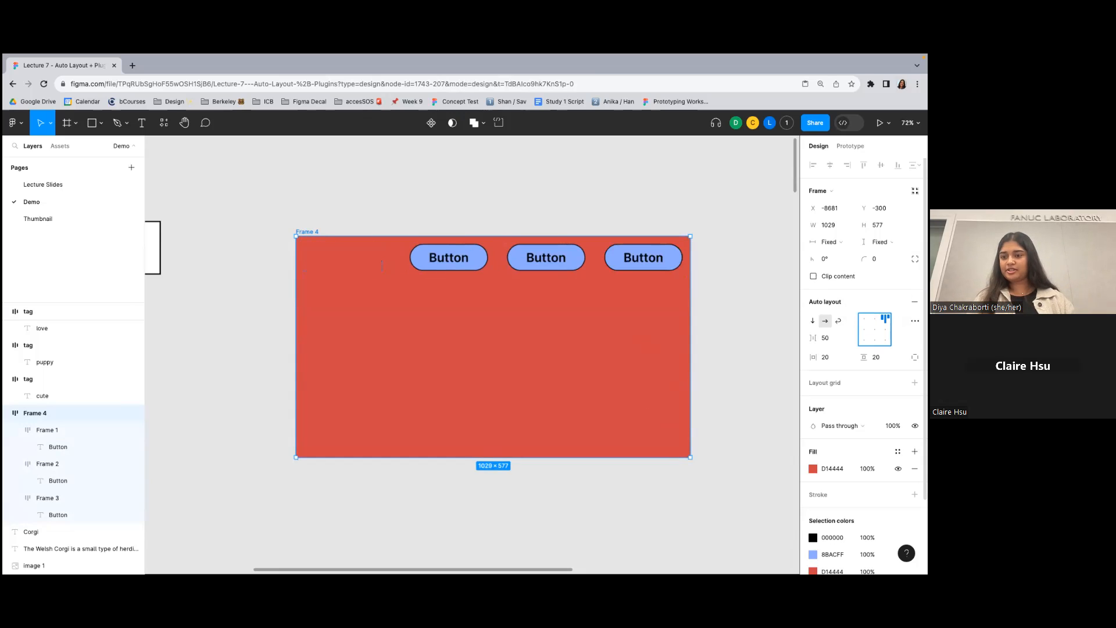
left_click(875, 330)
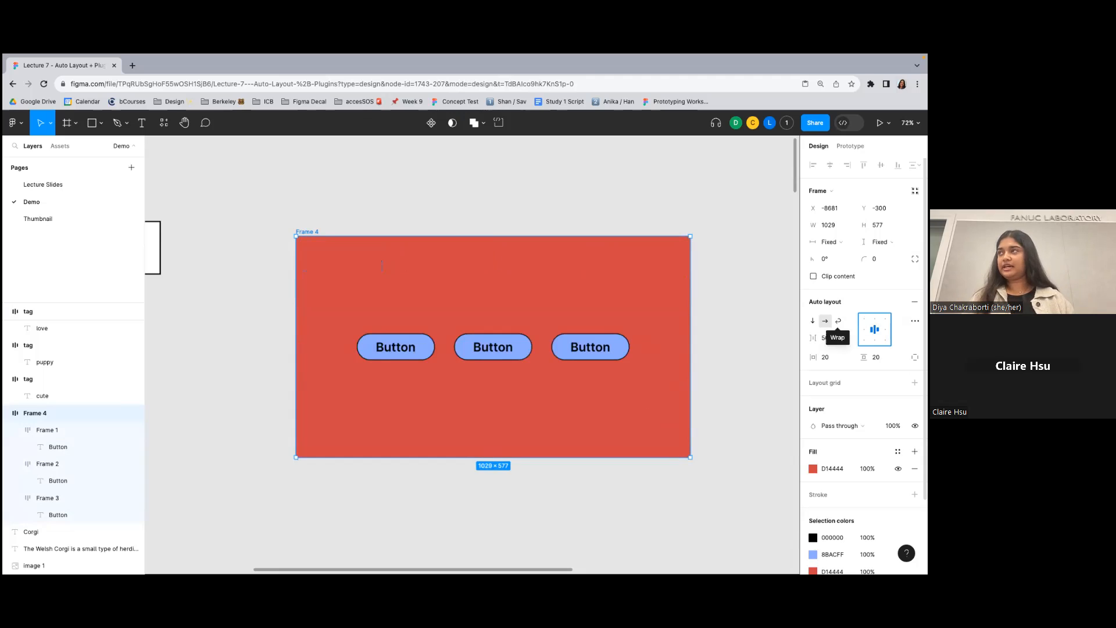
key("Down")
key("Left")
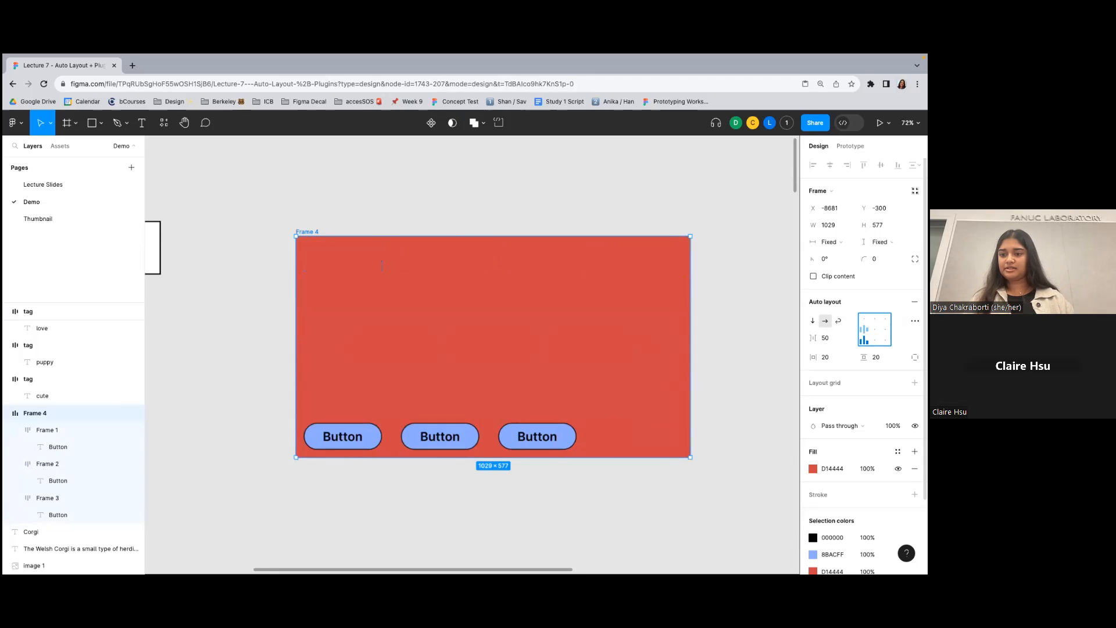
key("Up")
key("Up")
key("Right")
key("Down")
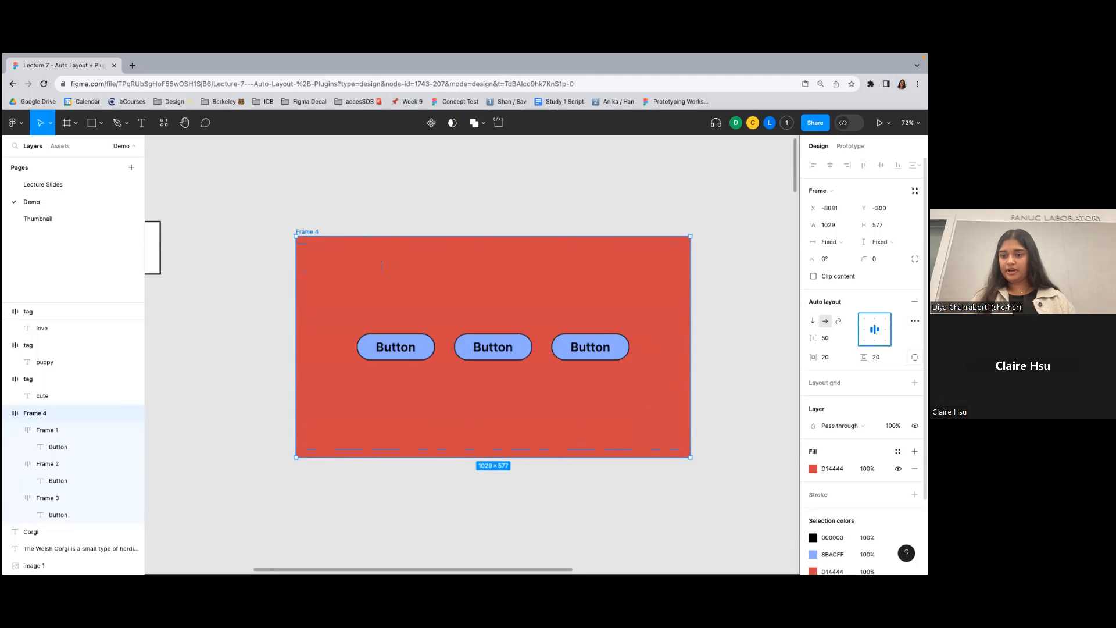
- Show the red frame's padding as individual values for each side
left_click(915, 358)
left_click(876, 374)
type("10")
key("Return")
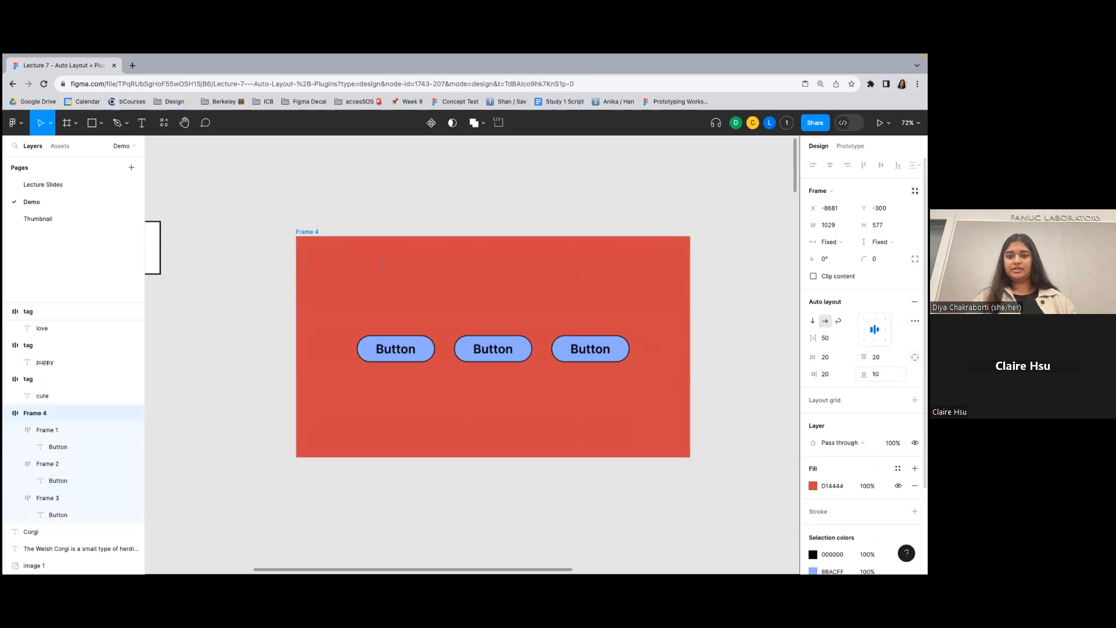
- Select the whole row of tags below the red frame, from cute to curious, and add auto layout to them
left_click(659, 189)
scroll(661, 190, "down", 5)
scroll(661, 192, "up", 3)
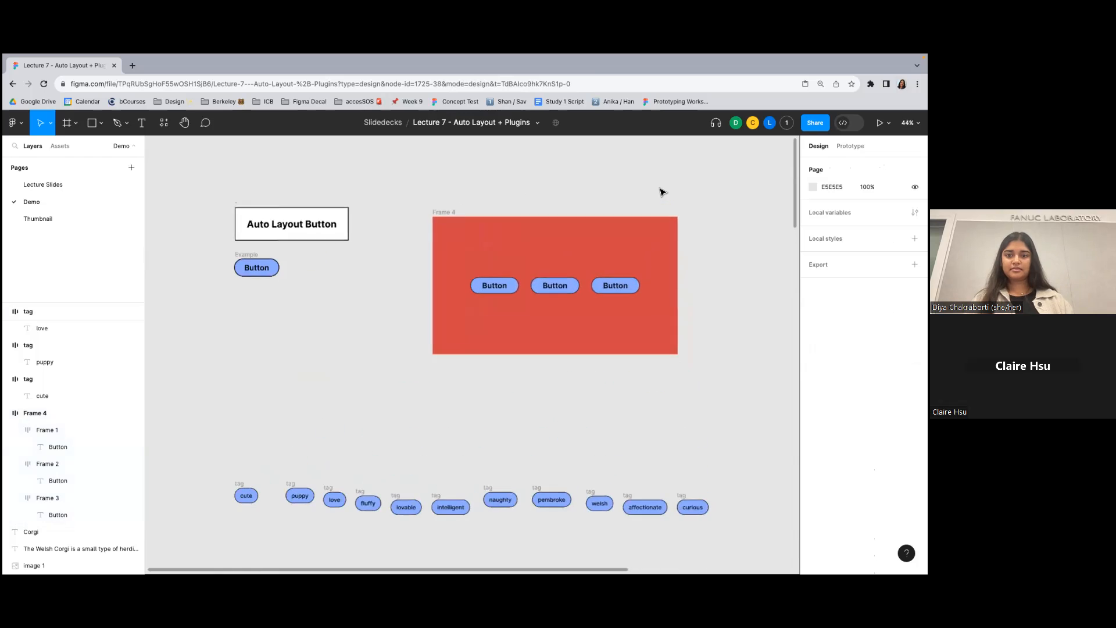
scroll(600, 230, "down", 2)
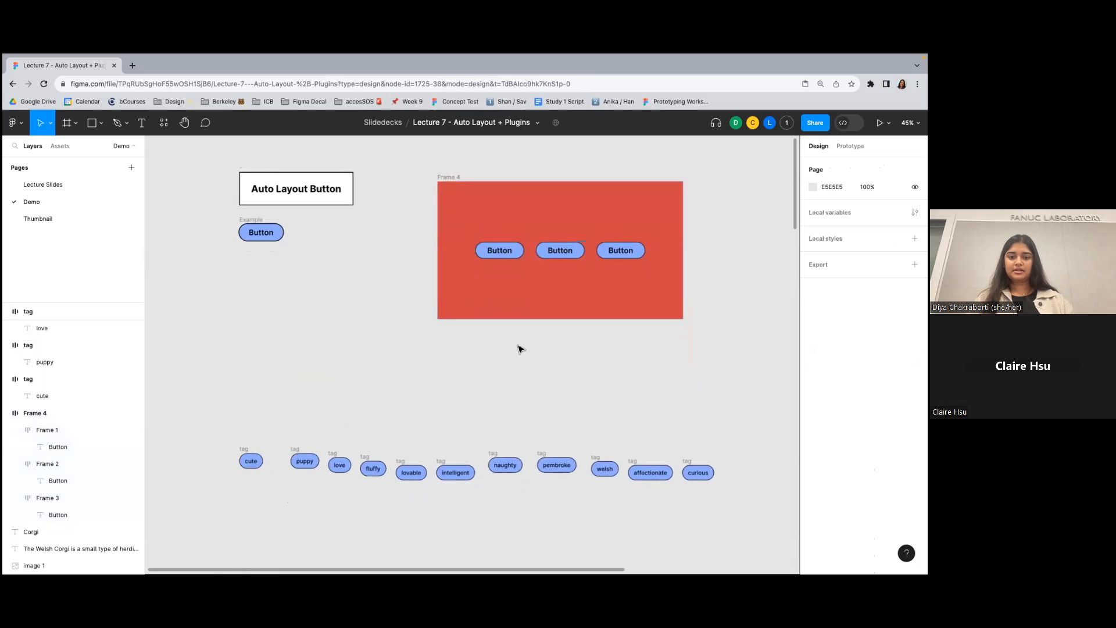
scroll(519, 349, "down", 2)
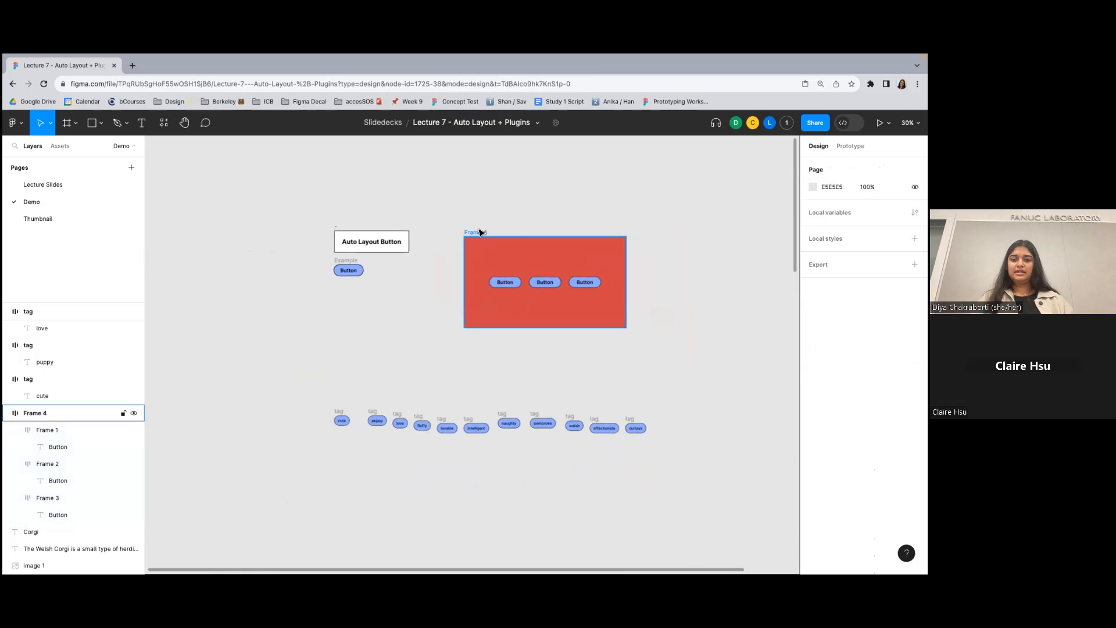
scroll(480, 233, "down", 2)
scroll(517, 215, "up", 2)
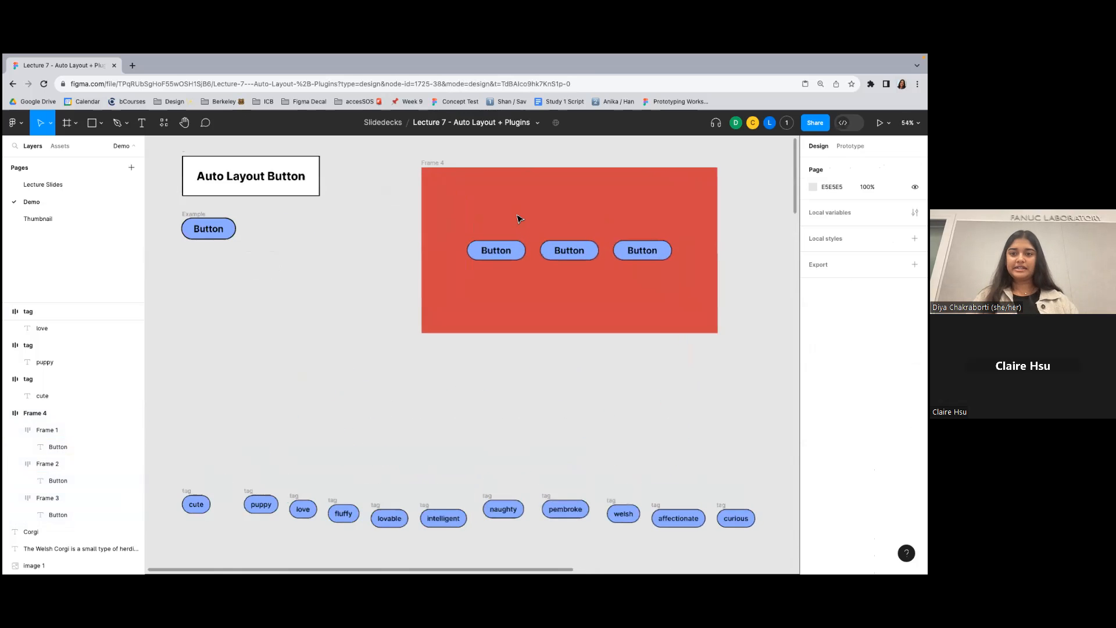
scroll(580, 291, "down", 5)
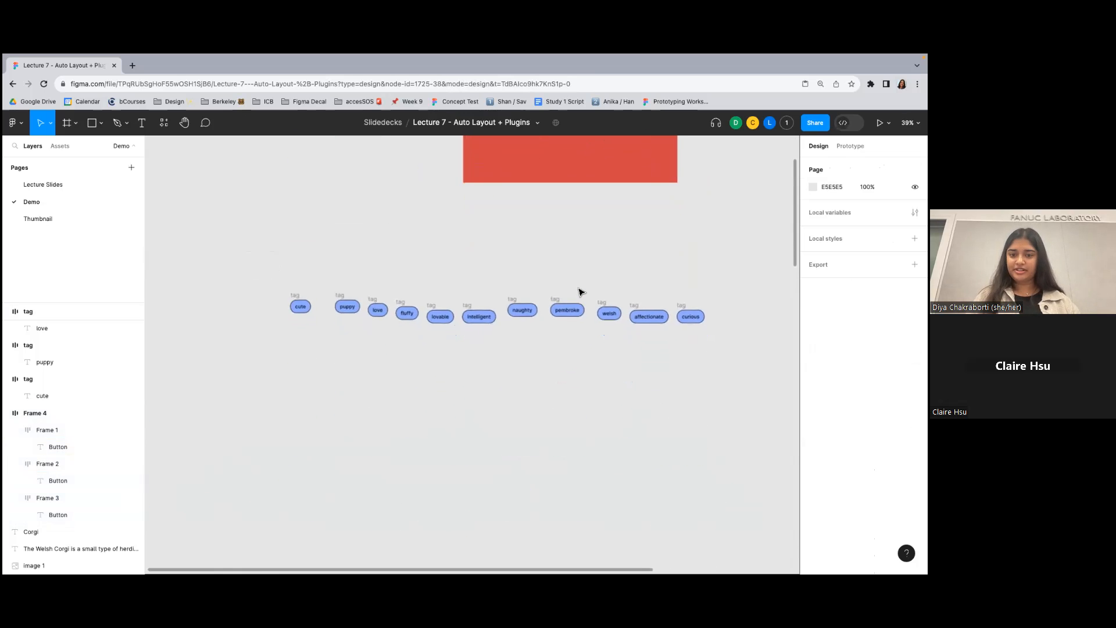
left_click_drag(251, 252, 727, 439)
key("shift+a")
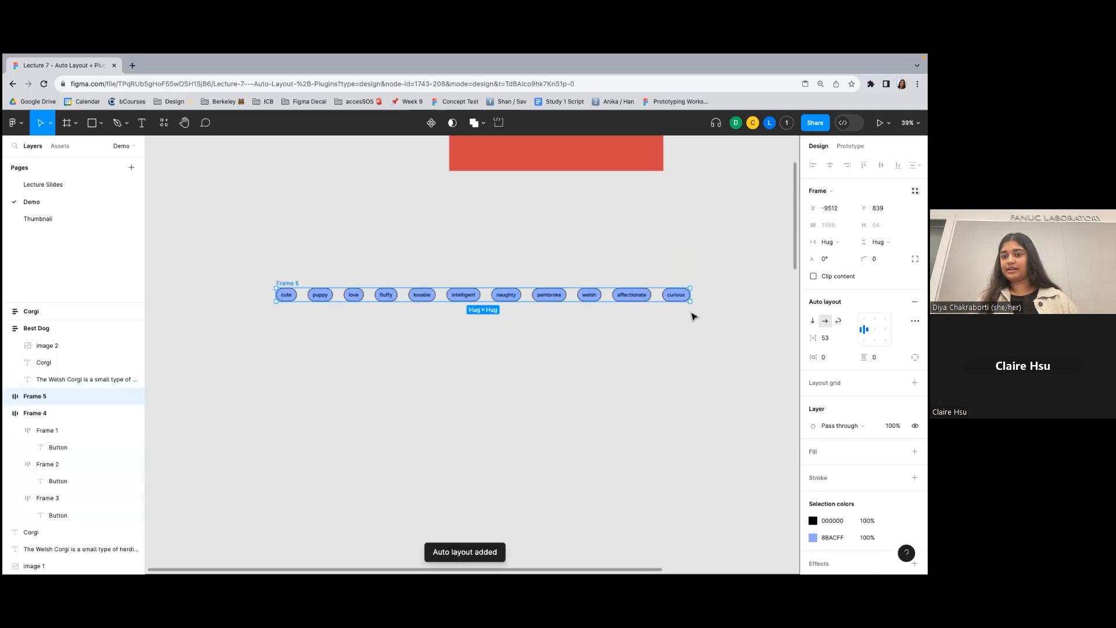
- Set the tag frame's auto layout to wrap and narrow the frame to about 831 wide
left_click(839, 321)
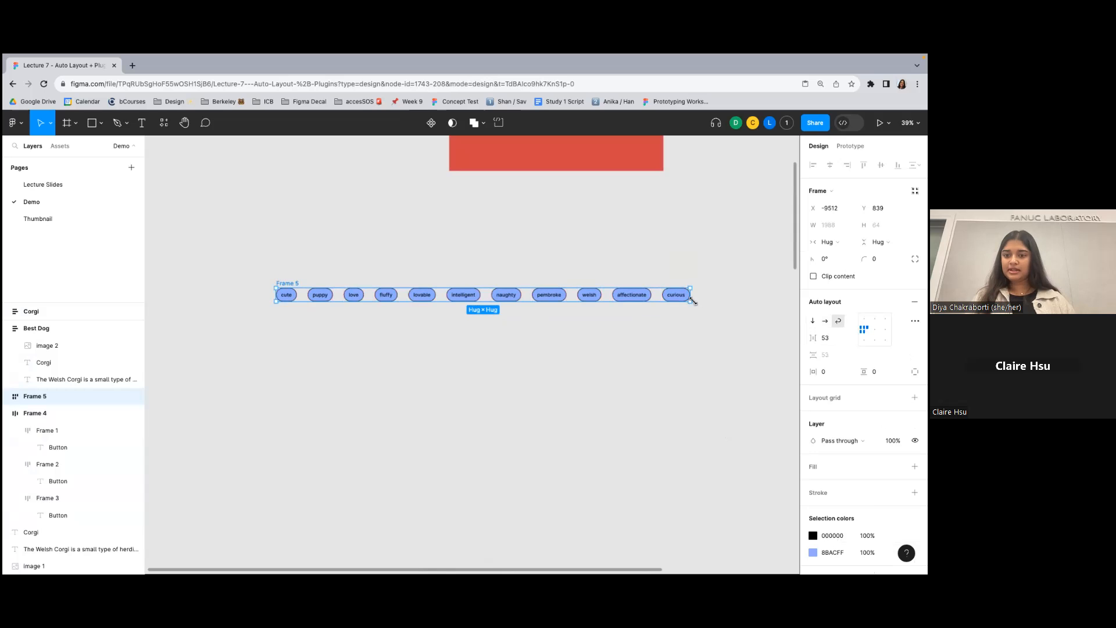
left_click_drag(694, 296, 449, 307)
scroll(319, 317, "up", 5)
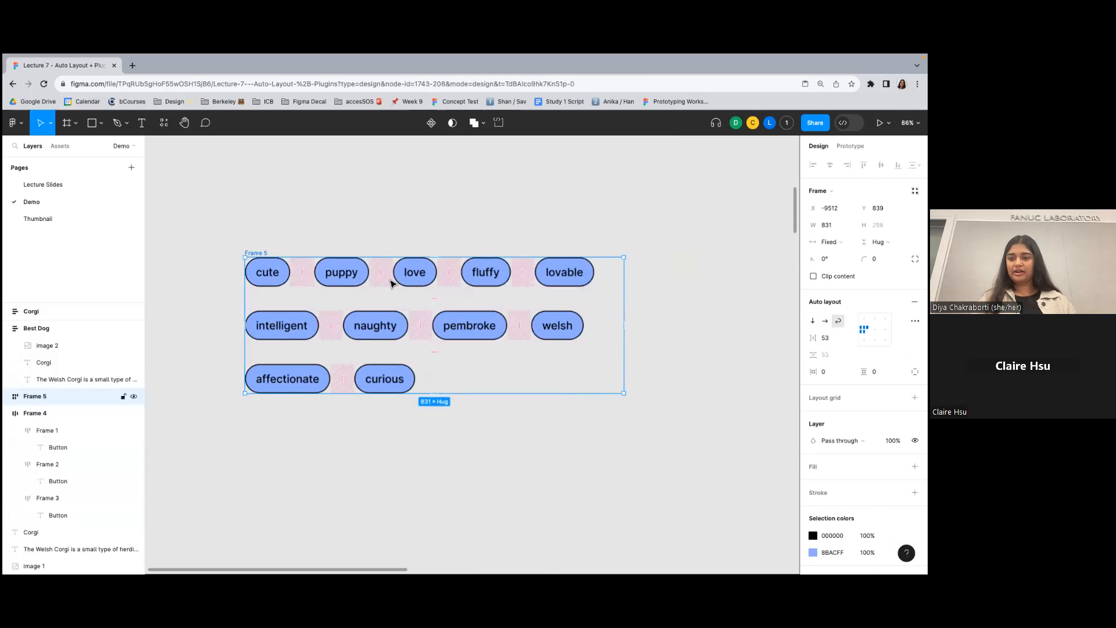
- Set the vertical gap between the tag rows to 20 and widen it freehand on the canvas
left_click(829, 355)
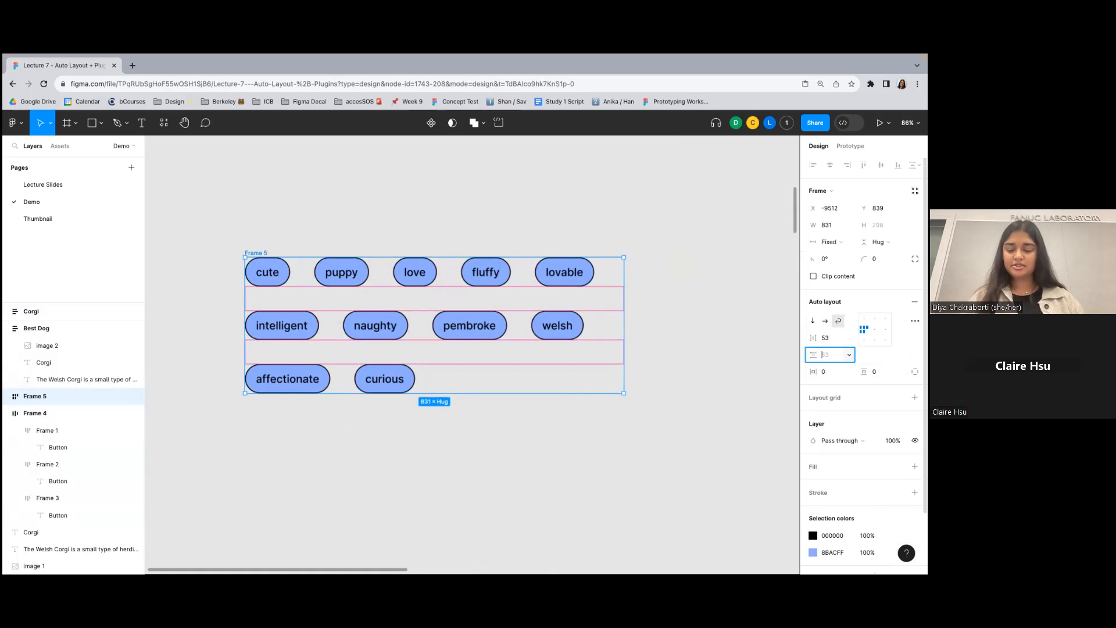
type("20")
key("Return")
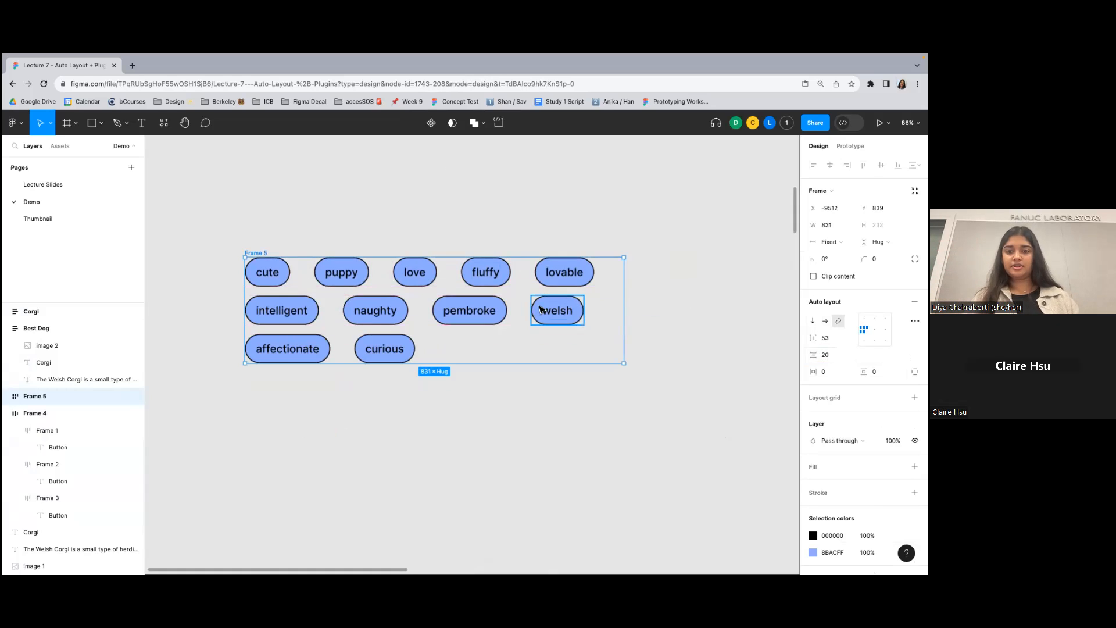
left_click_drag(431, 327, 448, 352)
left_click(452, 235)
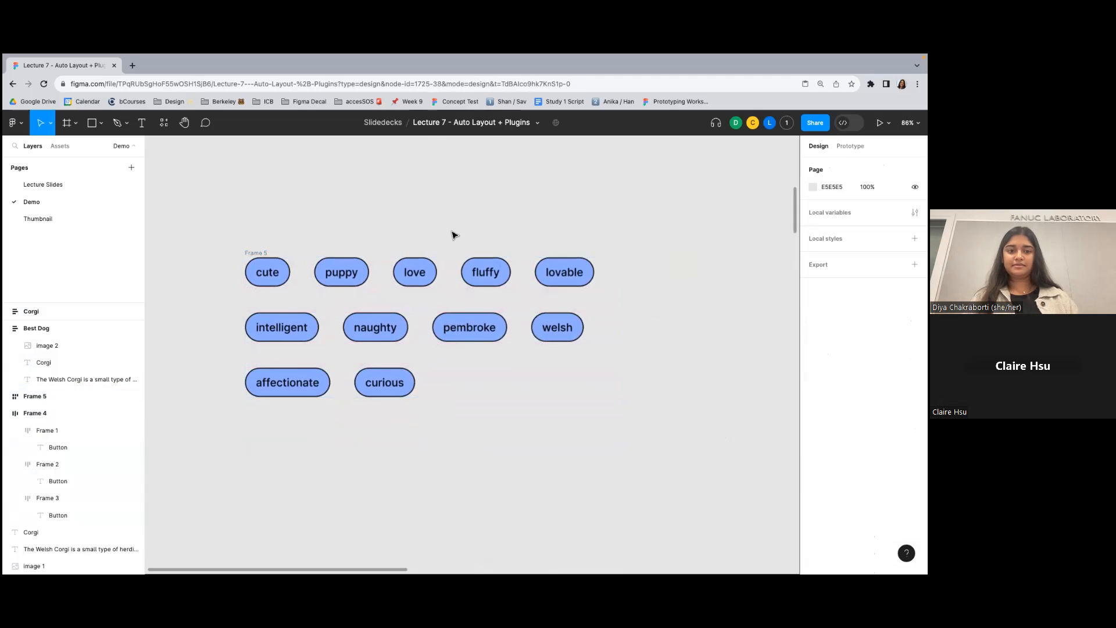
scroll(453, 235, "down", 10)
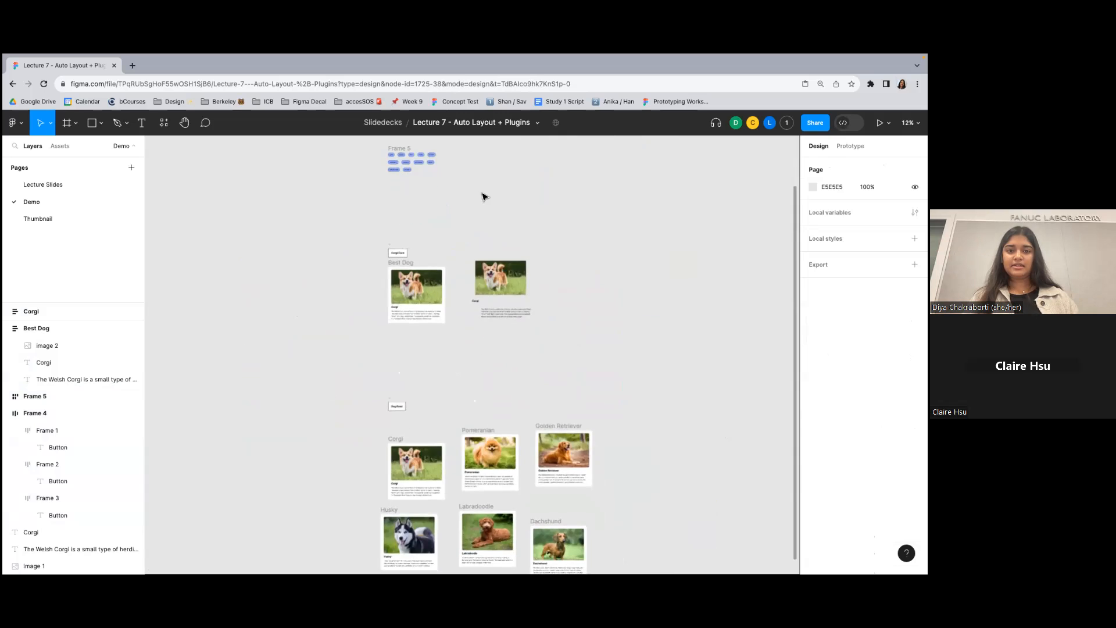
- Examine the finished Best Dog card alongside the loose corgi image, heading and description
scroll(431, 188, "up", 5)
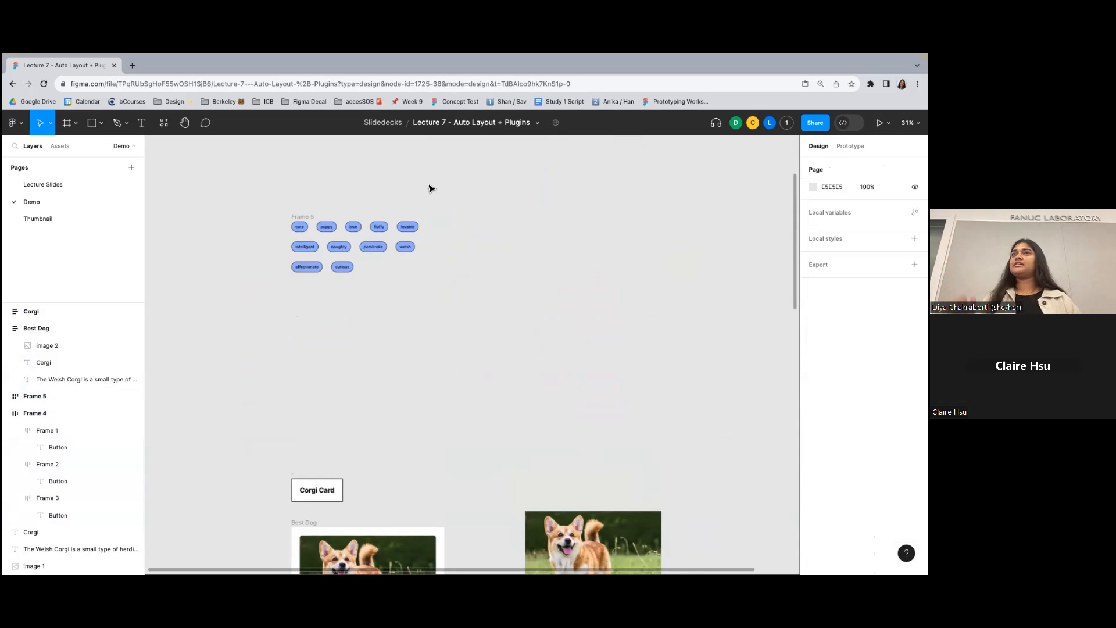
scroll(453, 281, "down", 4)
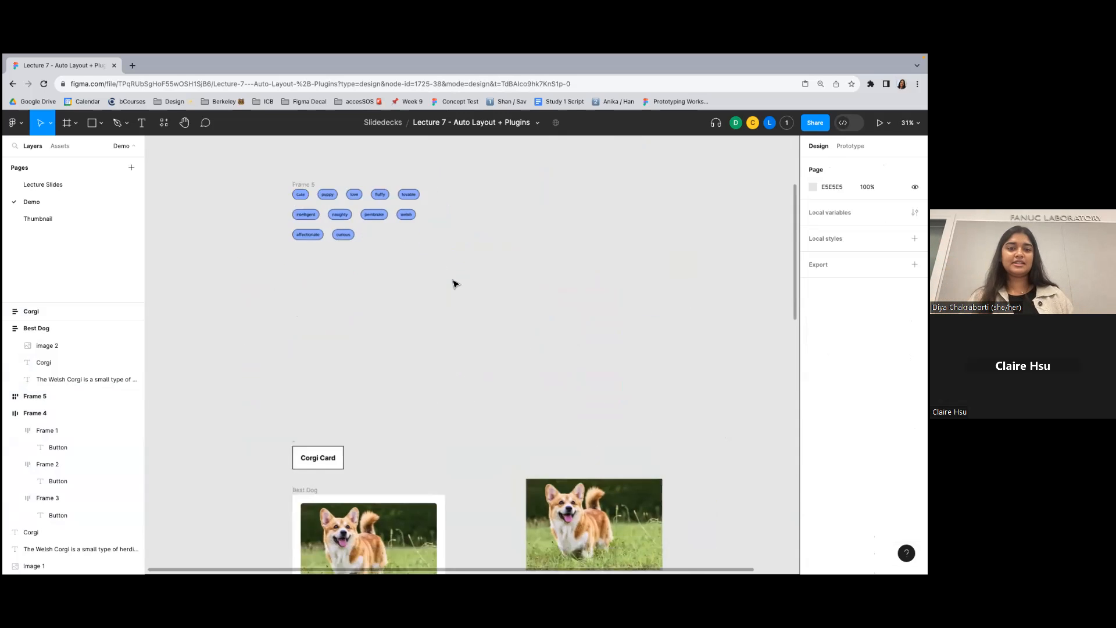
key("super+backslash")
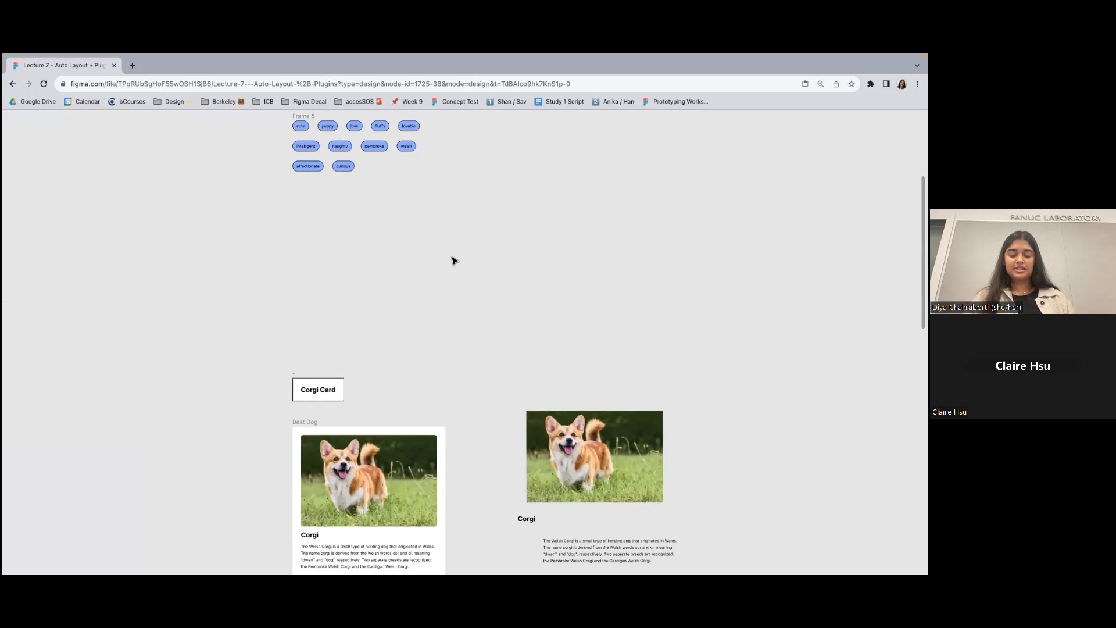
key("super+backslash")
scroll(454, 261, "down", 4)
scroll(454, 261, "right", 2)
scroll(454, 261, "down", 2)
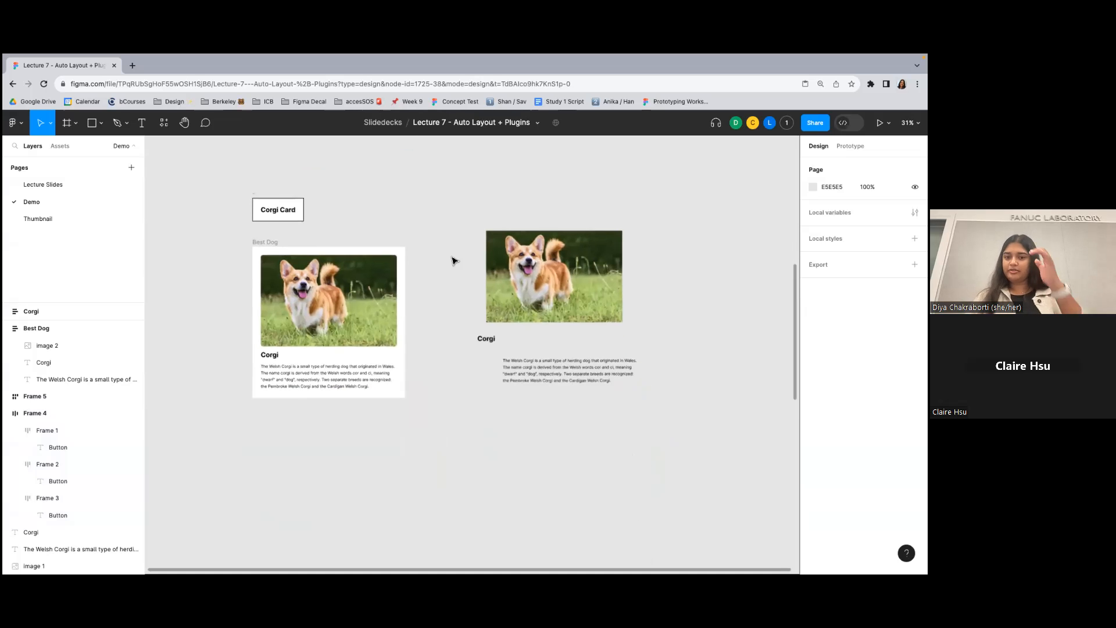
scroll(454, 261, "down", 2)
scroll(454, 261, "right", 1)
left_click(243, 224)
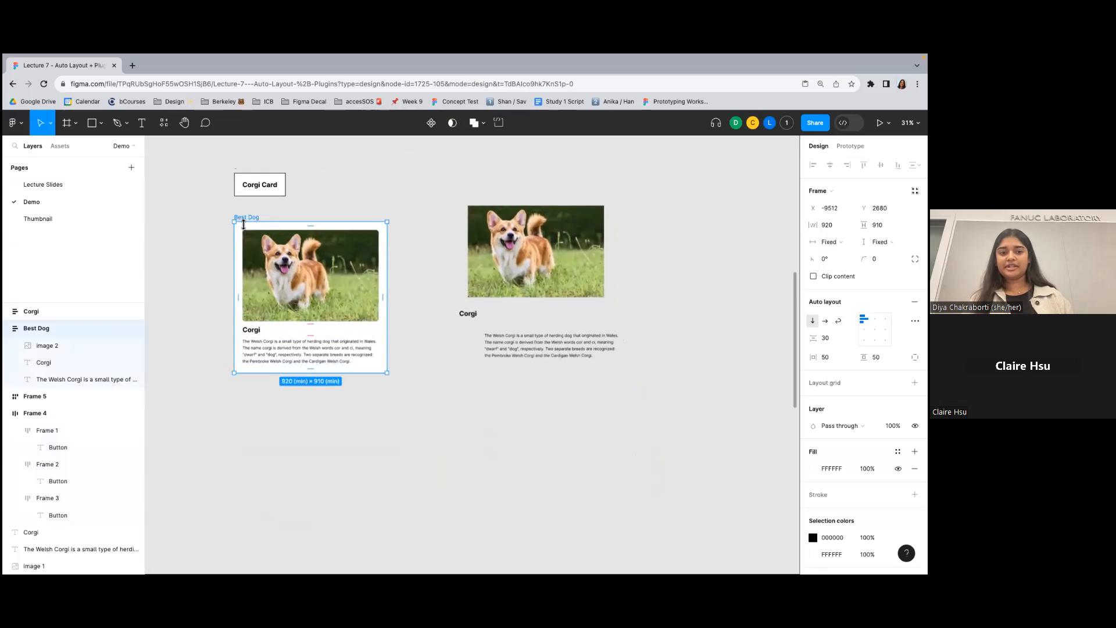
scroll(377, 221, "right", 1)
scroll(376, 222, "down", 1)
left_click(376, 221)
scroll(376, 221, "down", 1)
scroll(377, 221, "up", 3)
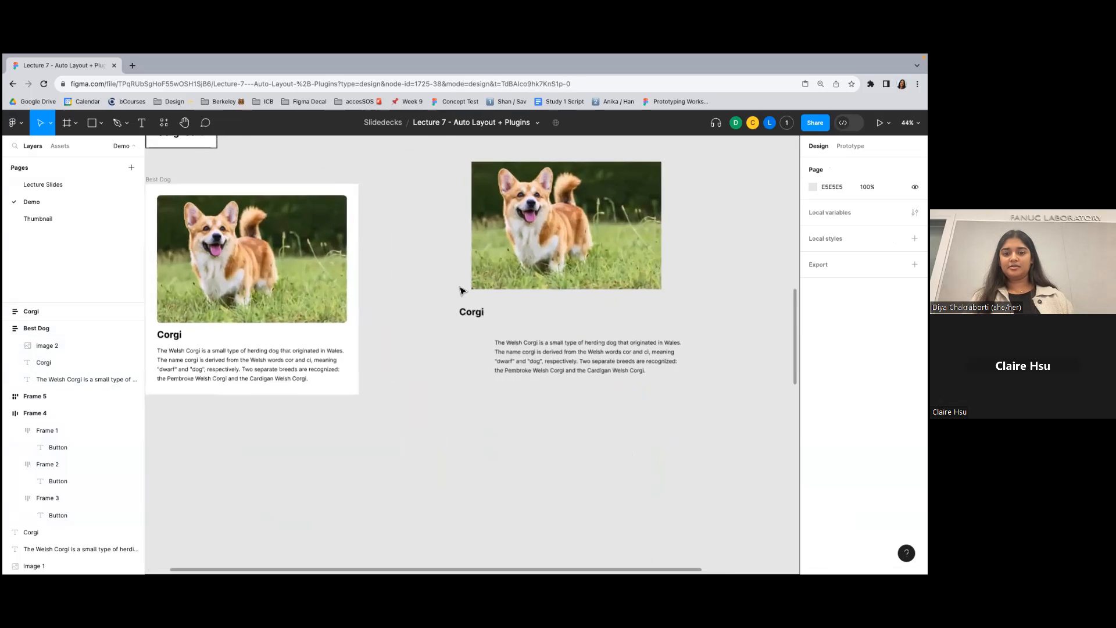
scroll(428, 276, "down", 2)
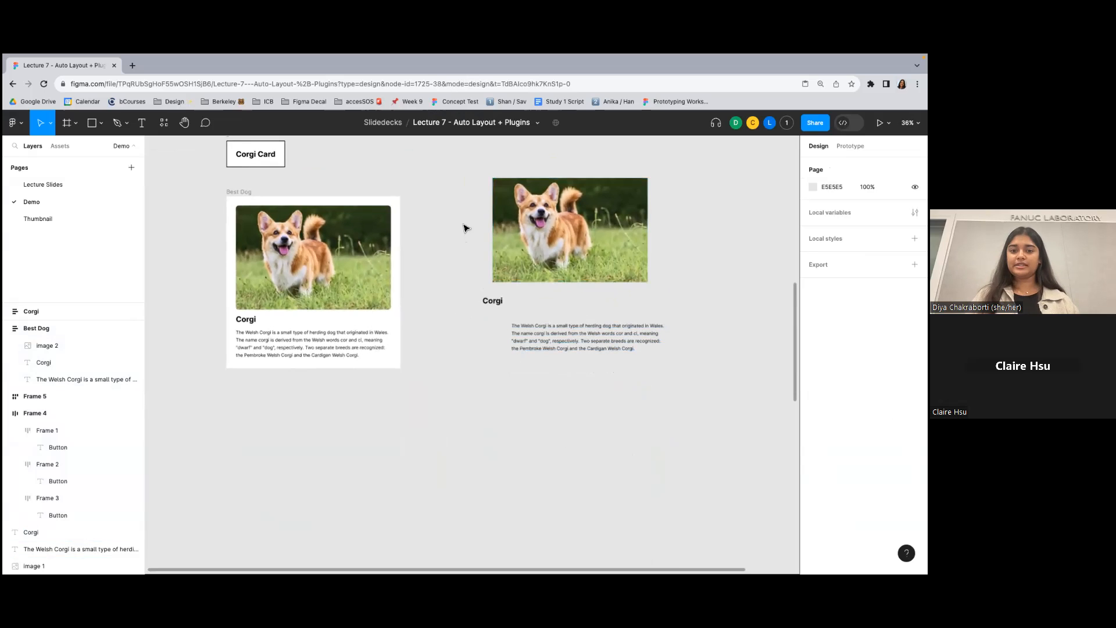
- Select the loose corgi image, heading and description beside the Best Dog card and add auto layout to them
left_click_drag(454, 170, 685, 421)
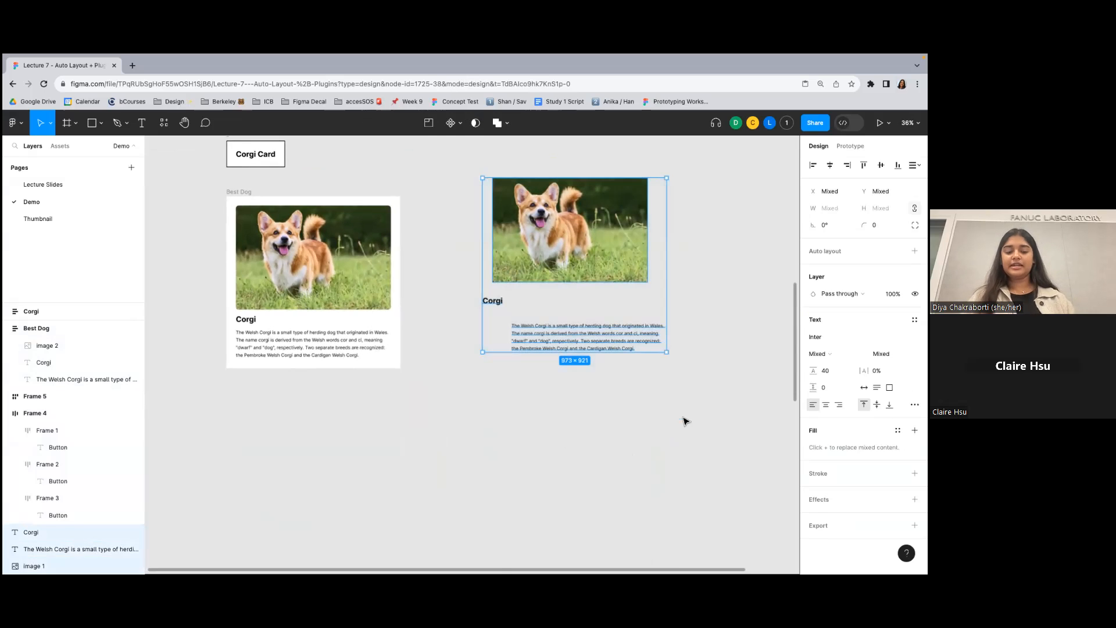
key("shift+a")
scroll(575, 293, "up", 1)
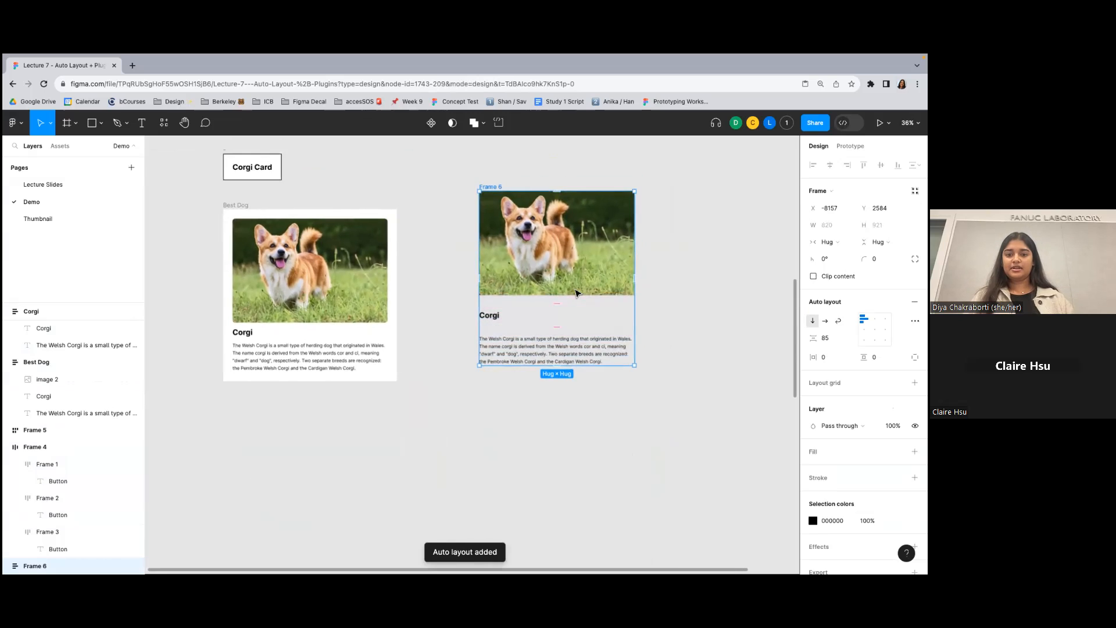
scroll(576, 293, "up", 3)
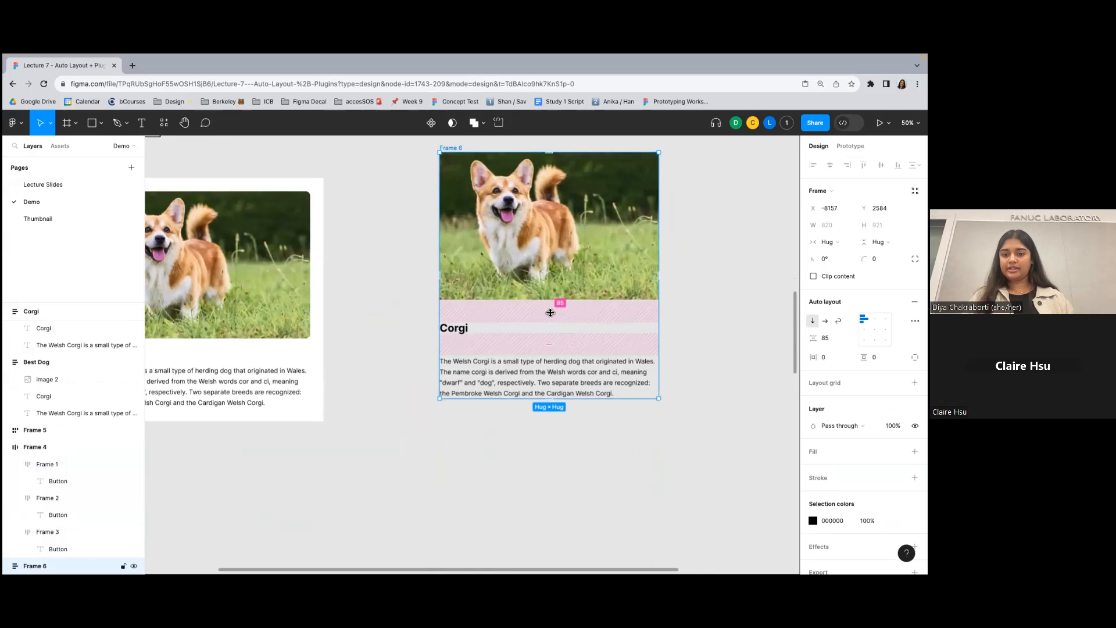
scroll(552, 314, "up", 1)
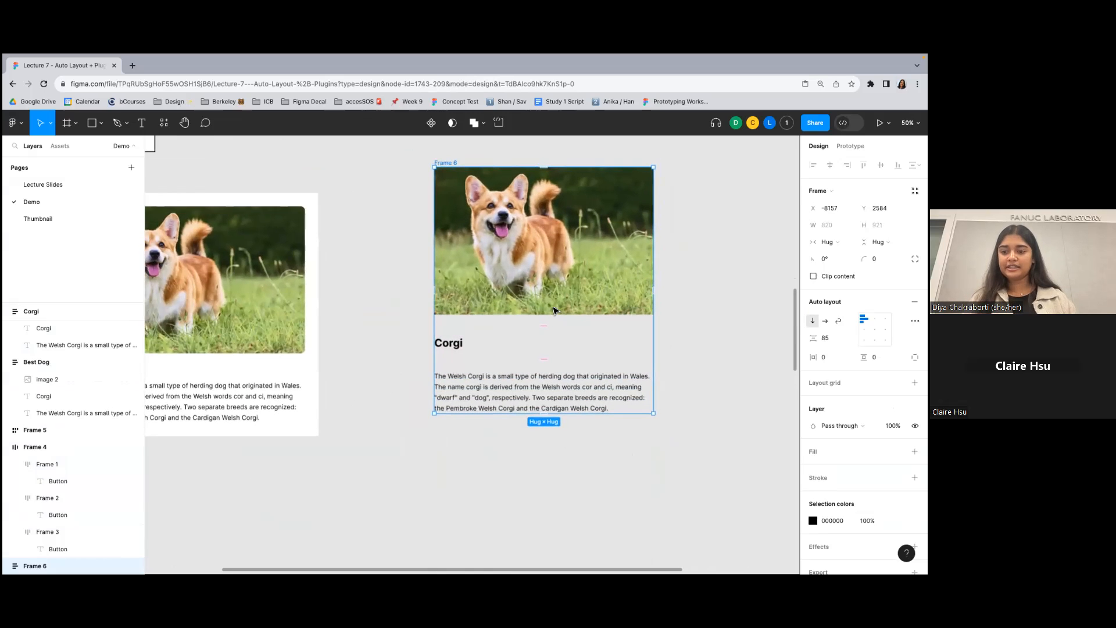
- Add a fill to the new corgi frame and colour it light pink, FDAFAF
scroll(554, 310, "down", 1)
left_click(915, 451)
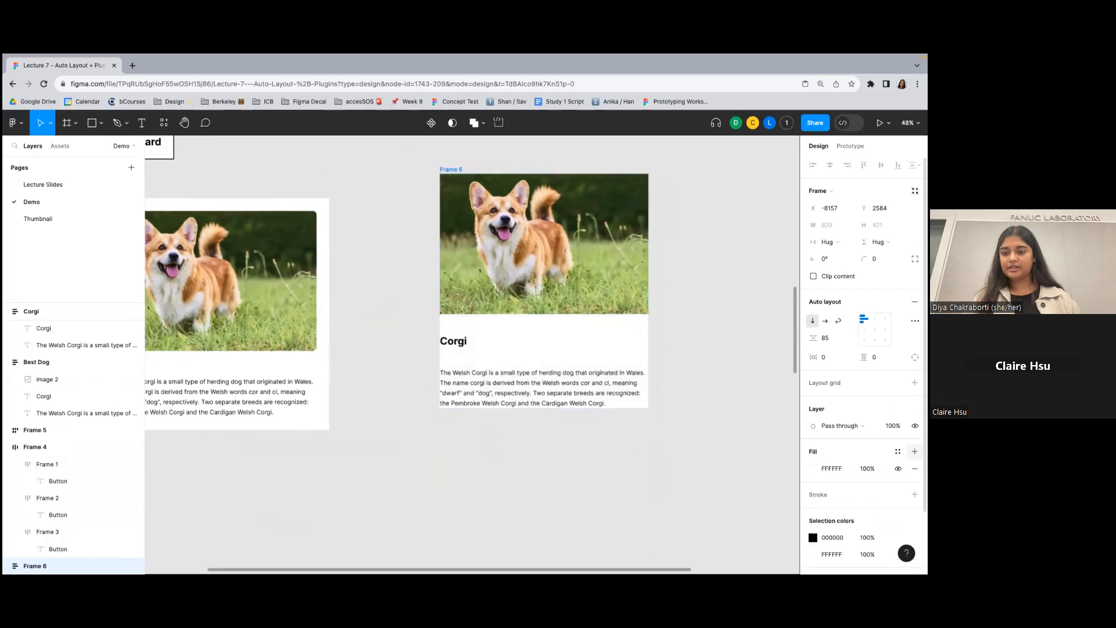
left_click(813, 468)
left_click_drag(730, 368, 712, 304)
left_click(685, 246)
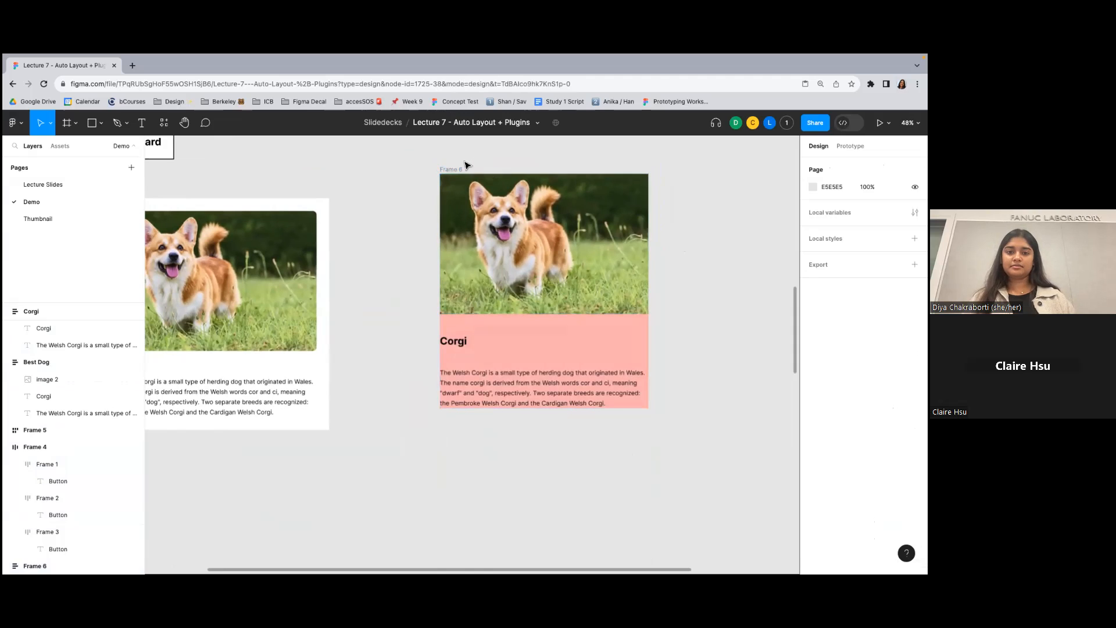
- Move the pink corgi frame to X -7990, Y 2680, level with the Best Dog card's top edge
left_click_drag(467, 166, 509, 190)
left_click(430, 193)
left_click_drag(428, 188, 726, 467)
- Set the pink corgi frame's horizontal and vertical padding to 50
left_click(830, 357)
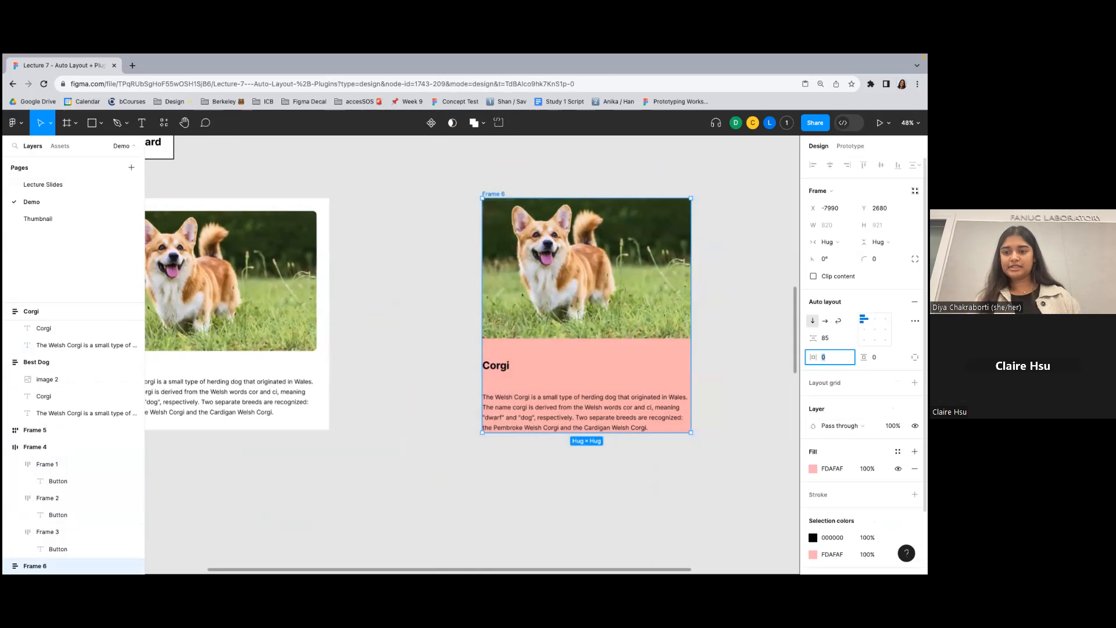
type("10")
key("Return")
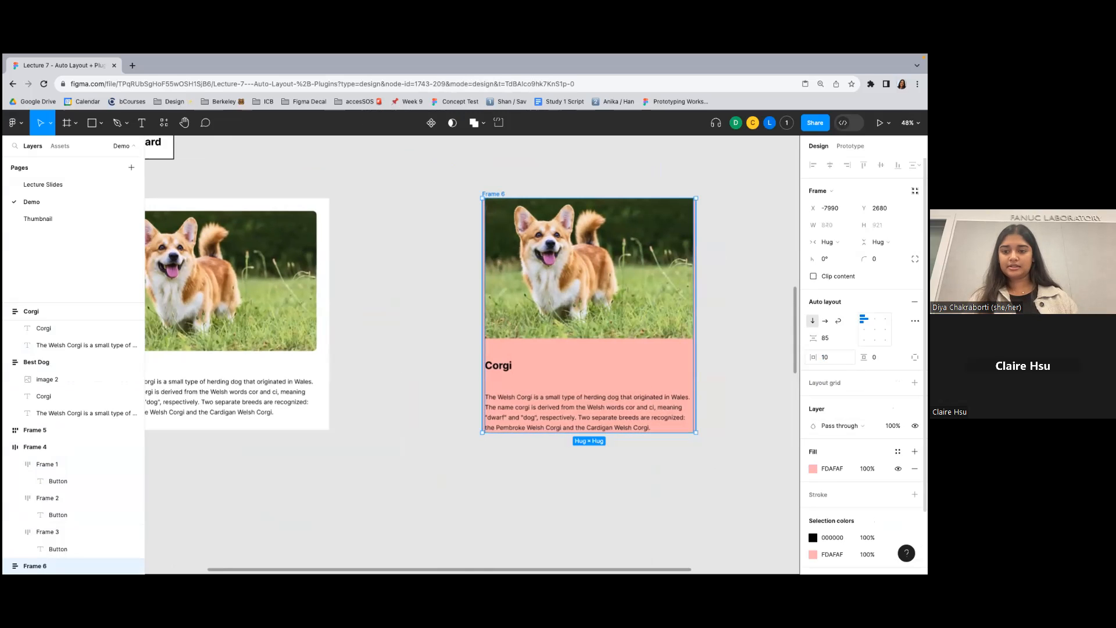
type("50")
key("Return")
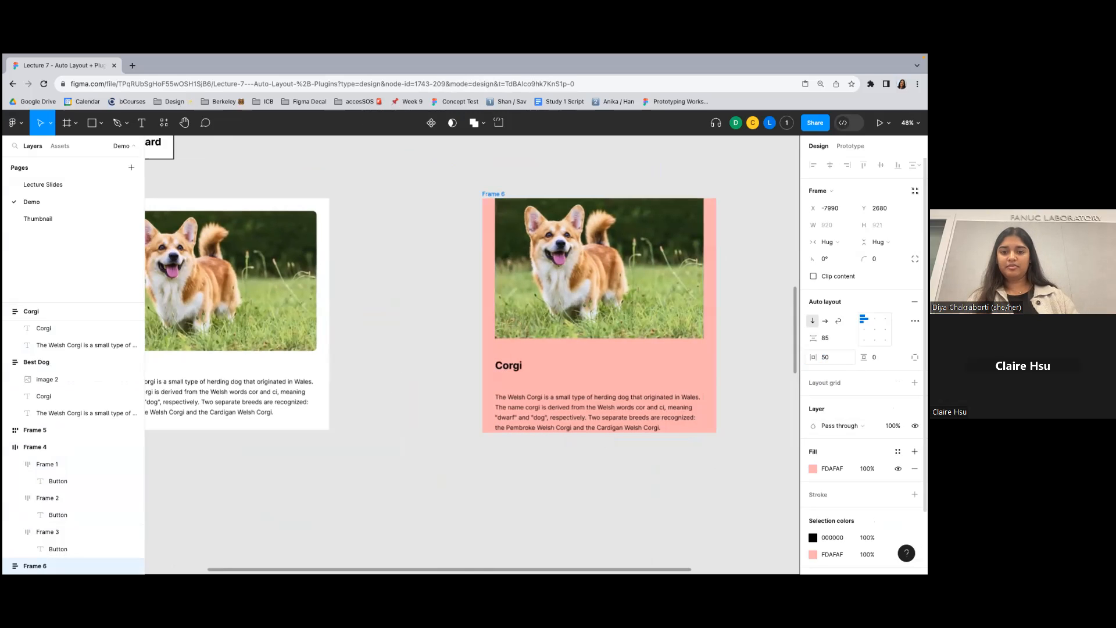
left_click(880, 357)
type("50")
key("Return")
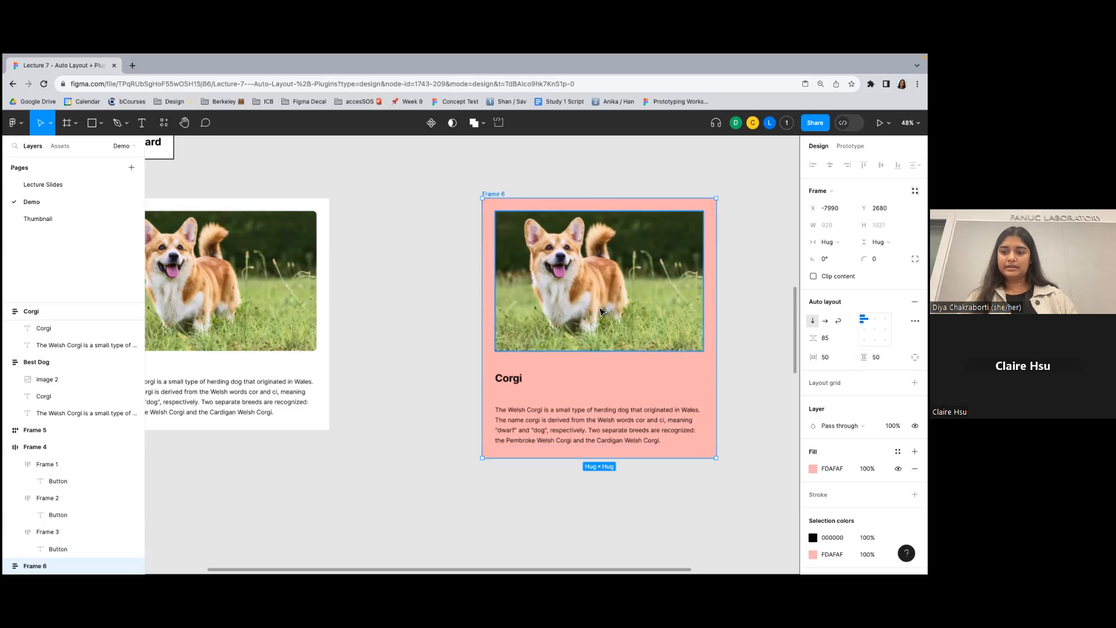
- Set the vertical gap between the items in the pink corgi frame to 50, and reduce it to 40
scroll(520, 240, "right", 4)
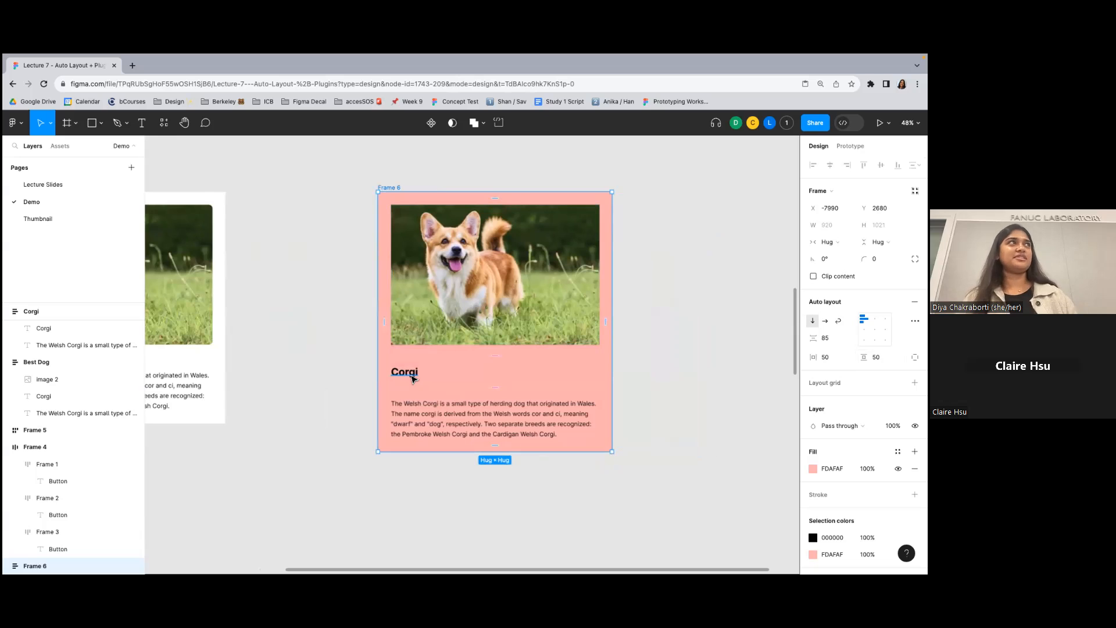
left_click(826, 338)
type("50")
key("Return")
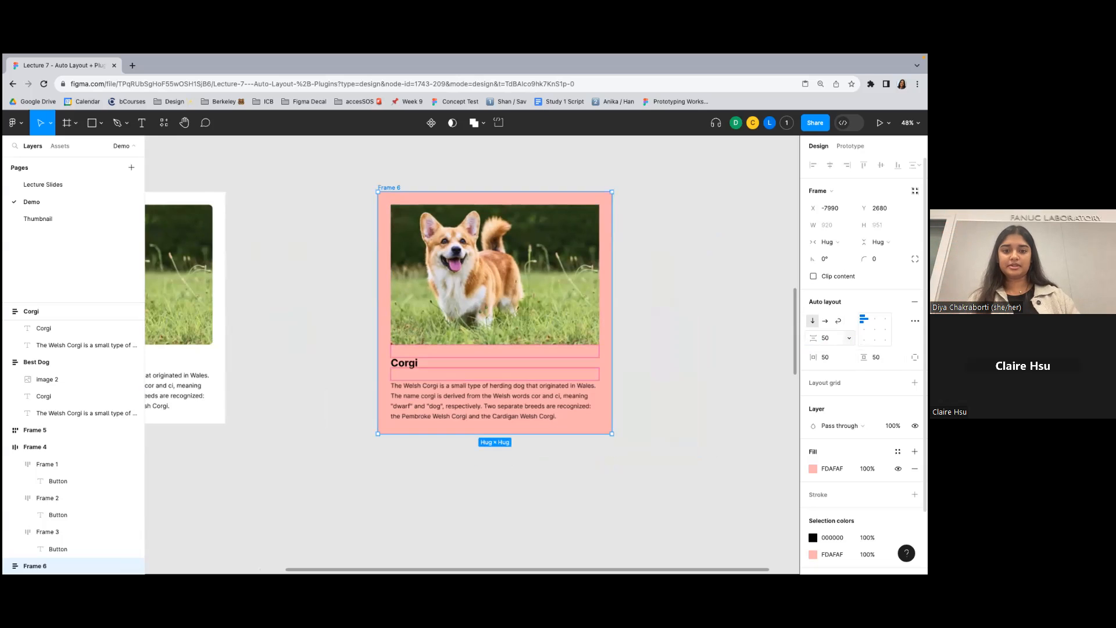
left_click(826, 337)
type("40")
key("Return")
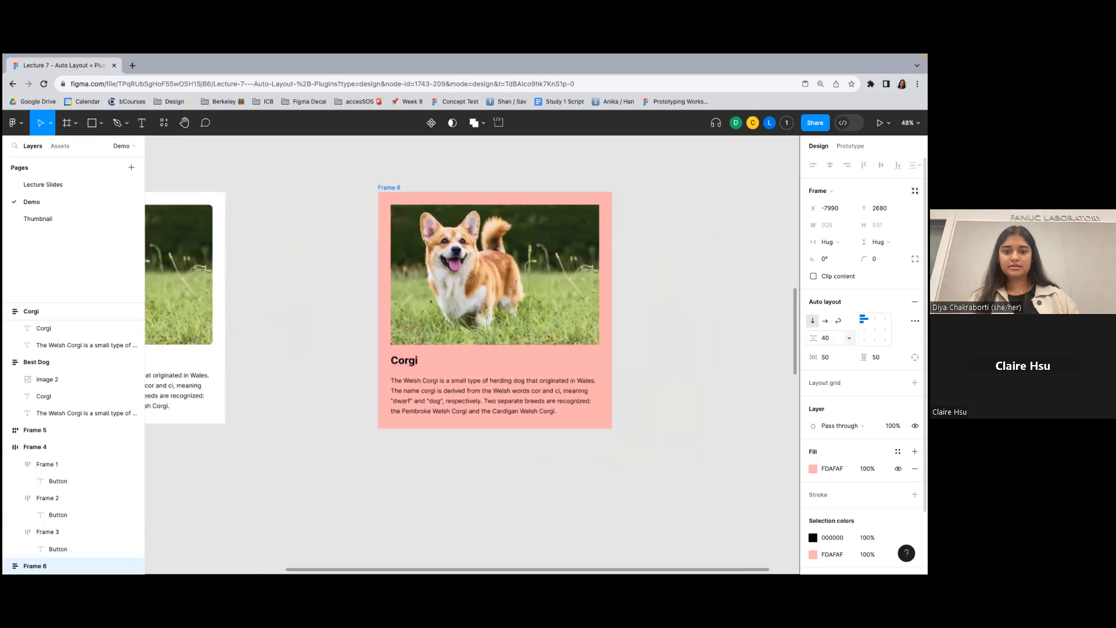
left_click(724, 272)
scroll(723, 272, "down", 4)
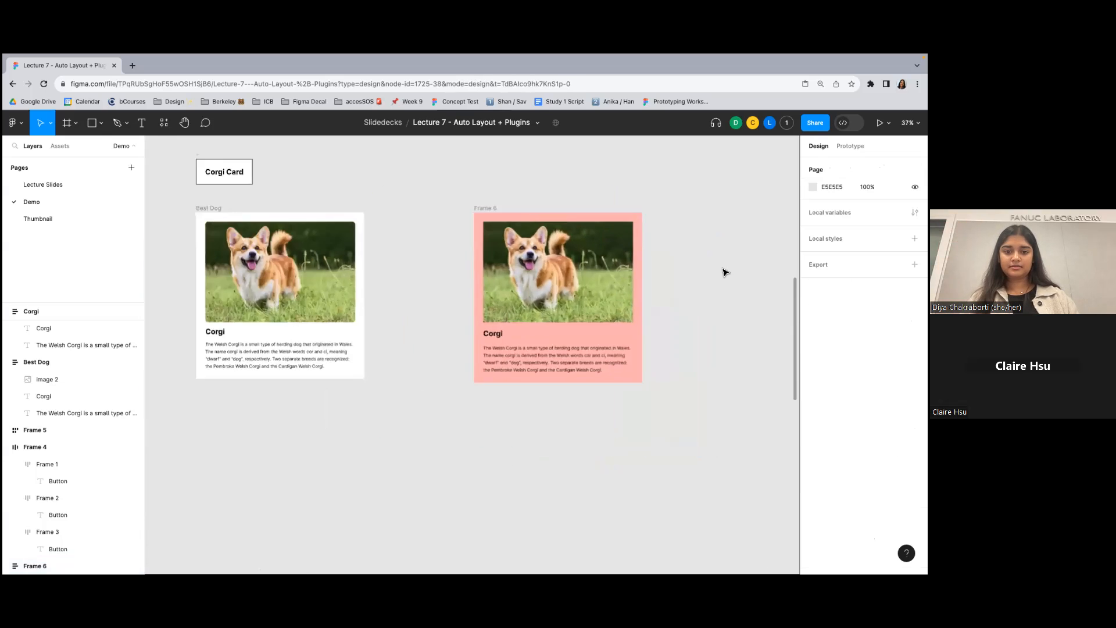
scroll(504, 331, "up", 6)
scroll(504, 331, "down", 3)
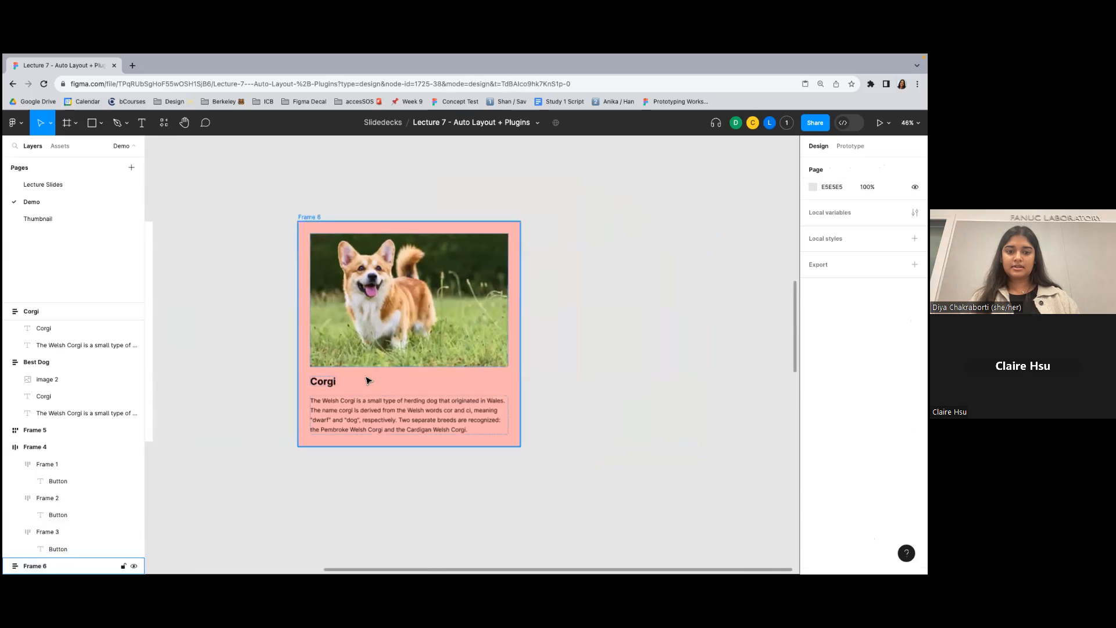
- Widen the pink corgi frame to about 1670 and undo the resize
left_click(319, 218)
left_click_drag(608, 316, 545, 313)
key("super+z")
left_click(307, 213)
left_click(307, 217)
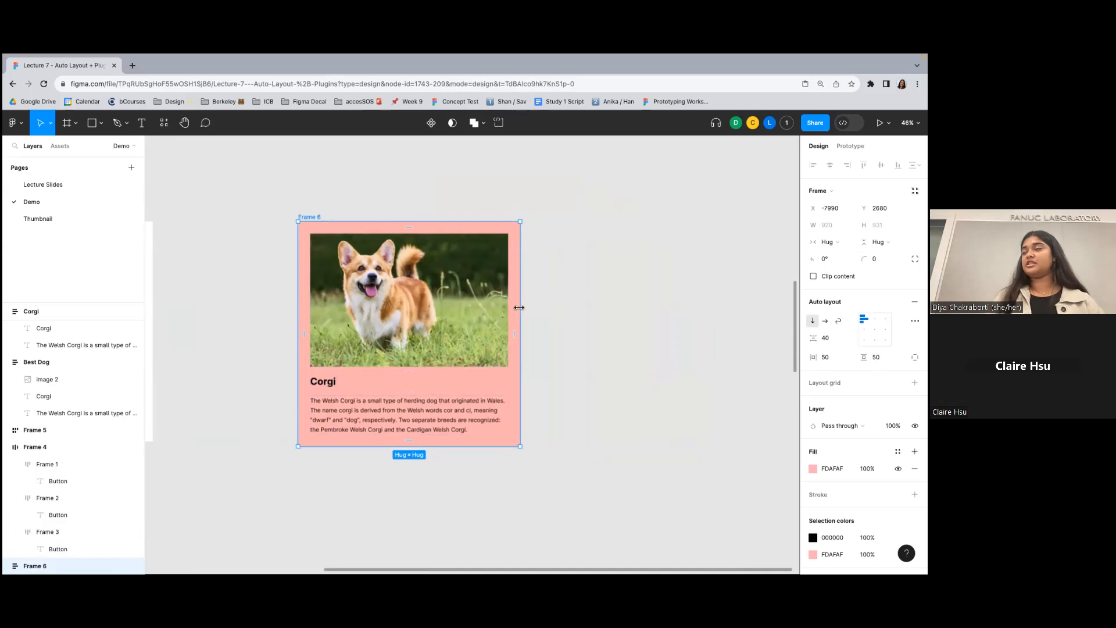
left_click_drag(522, 307, 702, 301)
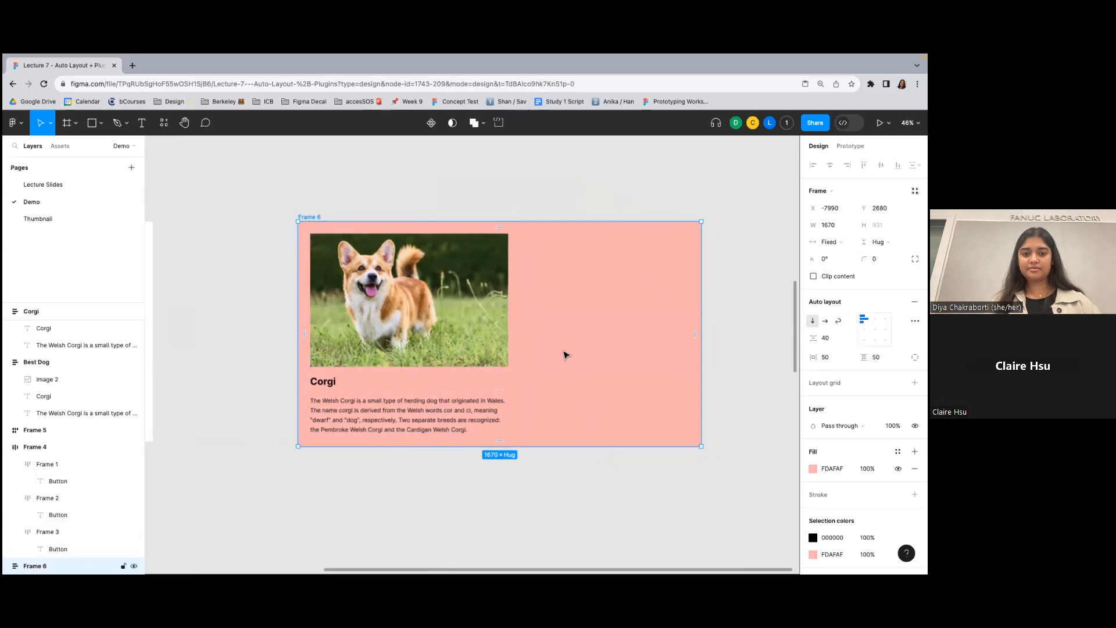
key("ctrl+z")
key("ctrl+z")
left_click(553, 194)
scroll(553, 194, "down", 1)
- Widen the pink frame to about 1146, select the corgi image to check its sizing, and undo the widening
left_click(433, 283)
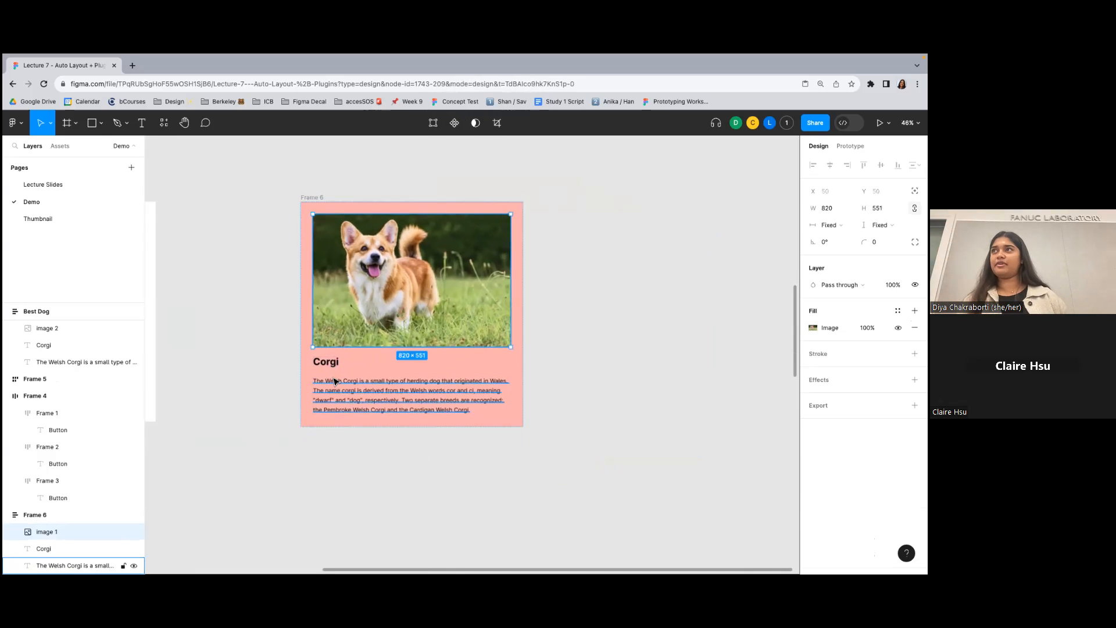
left_click(520, 276)
left_click_drag(523, 276, 577, 276)
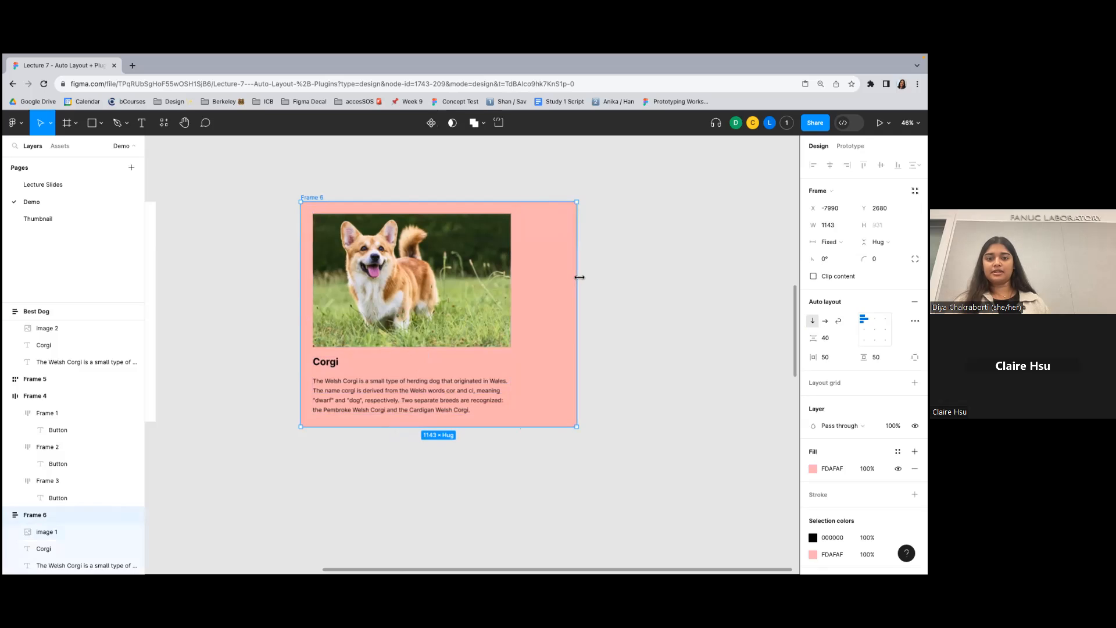
left_click(493, 282)
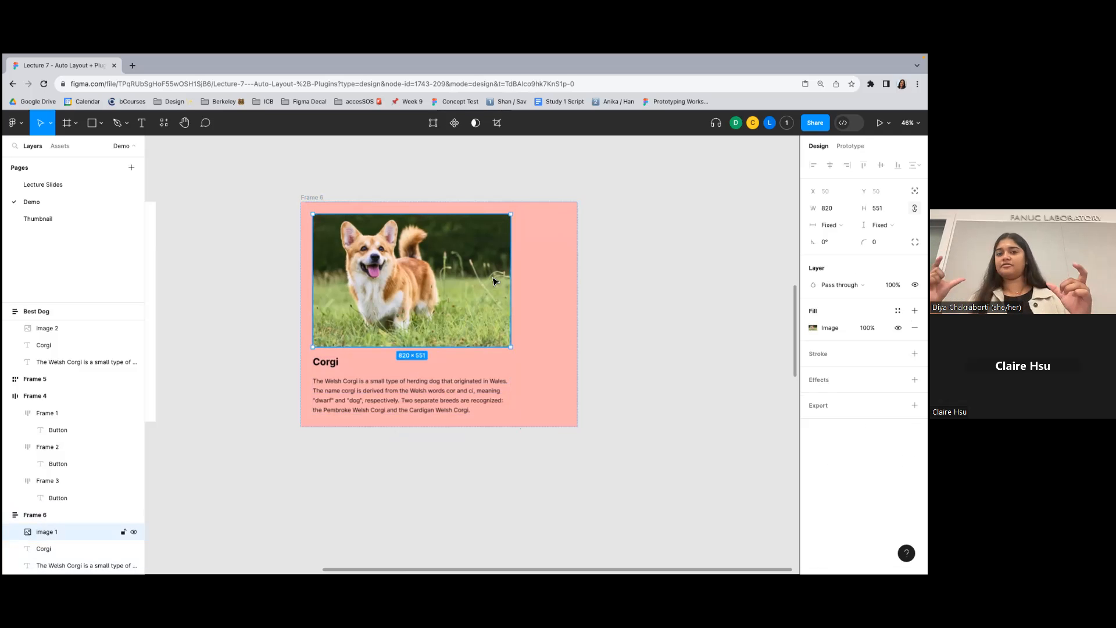
key("super+z")
key("super+z")
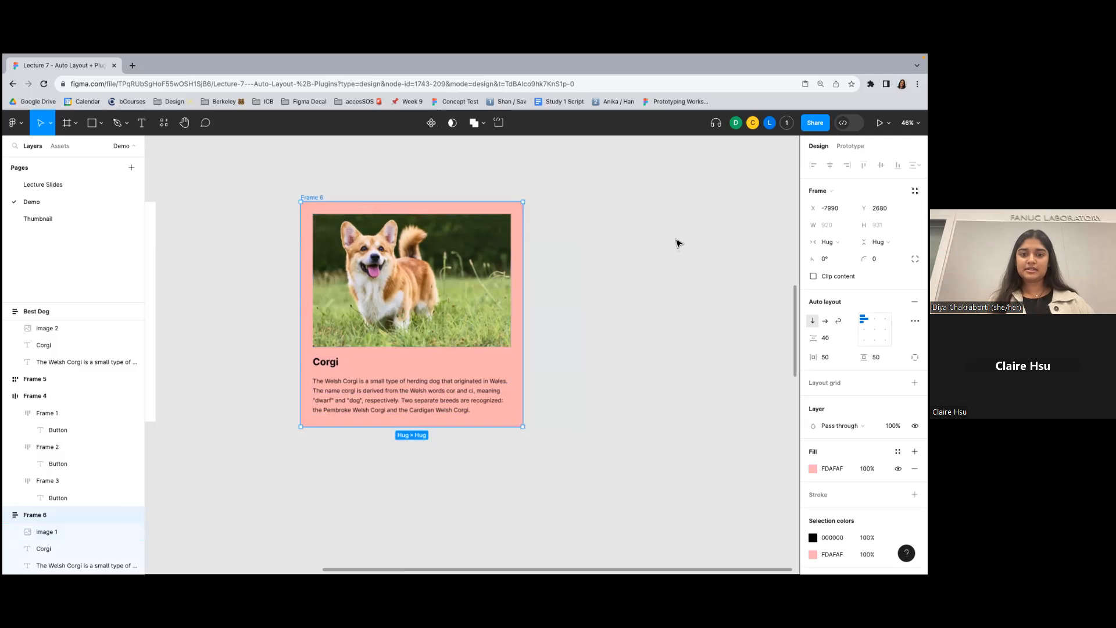
- Set the corgi image's width and height to fill the container
left_click(491, 283)
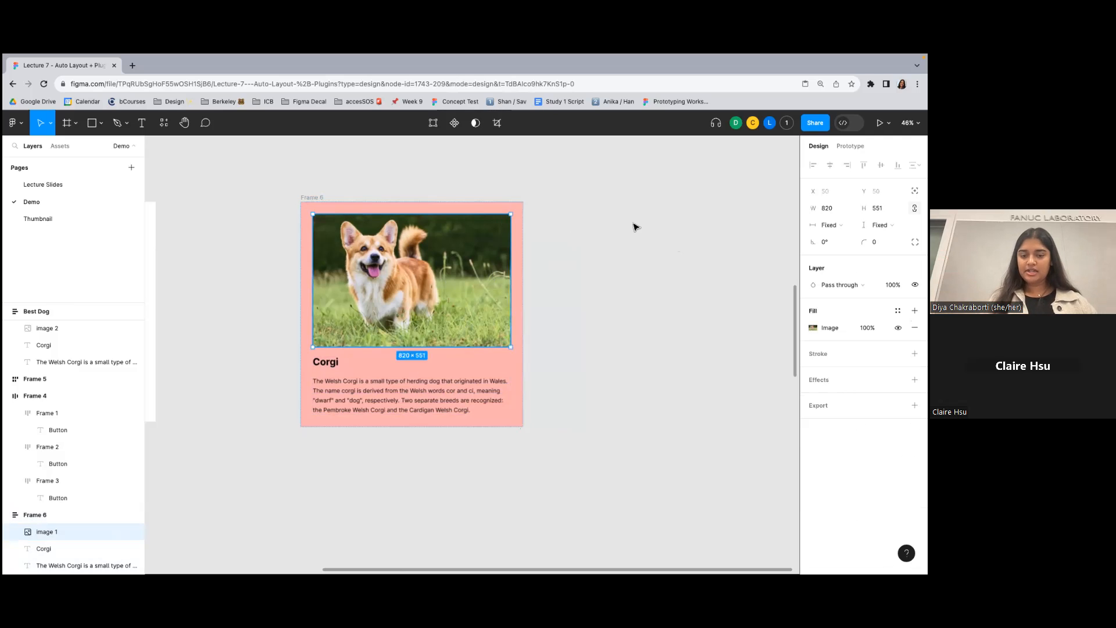
left_click(828, 225)
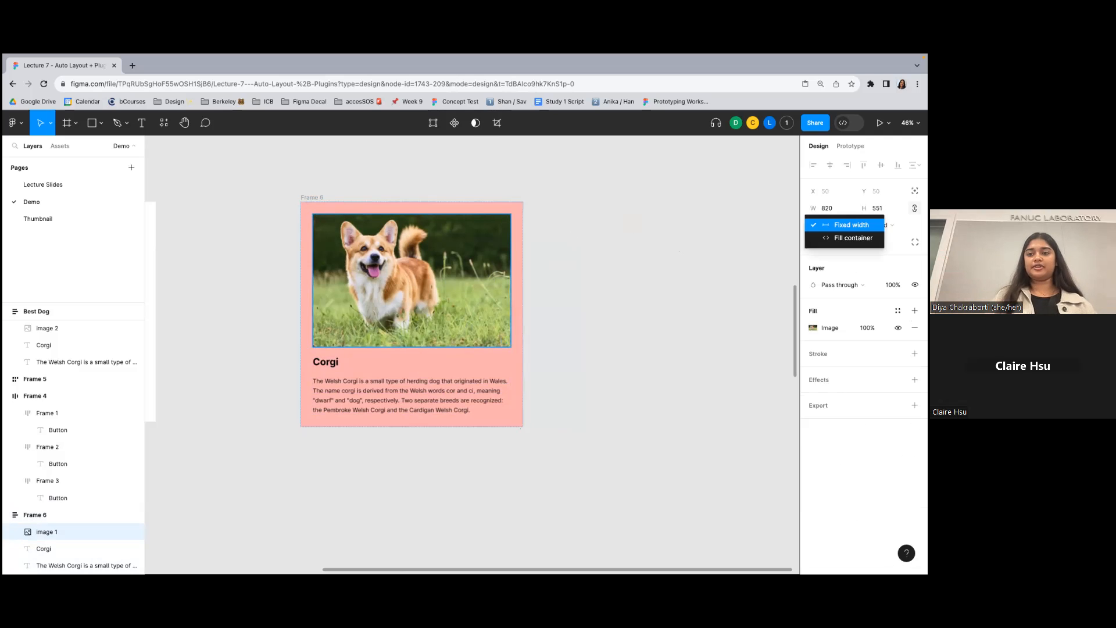
left_click(853, 238)
left_click(882, 225)
left_click(875, 225)
- Check the corgi image's fill sizing, try narrowing the pink frame, and undo the resize
left_click(521, 302)
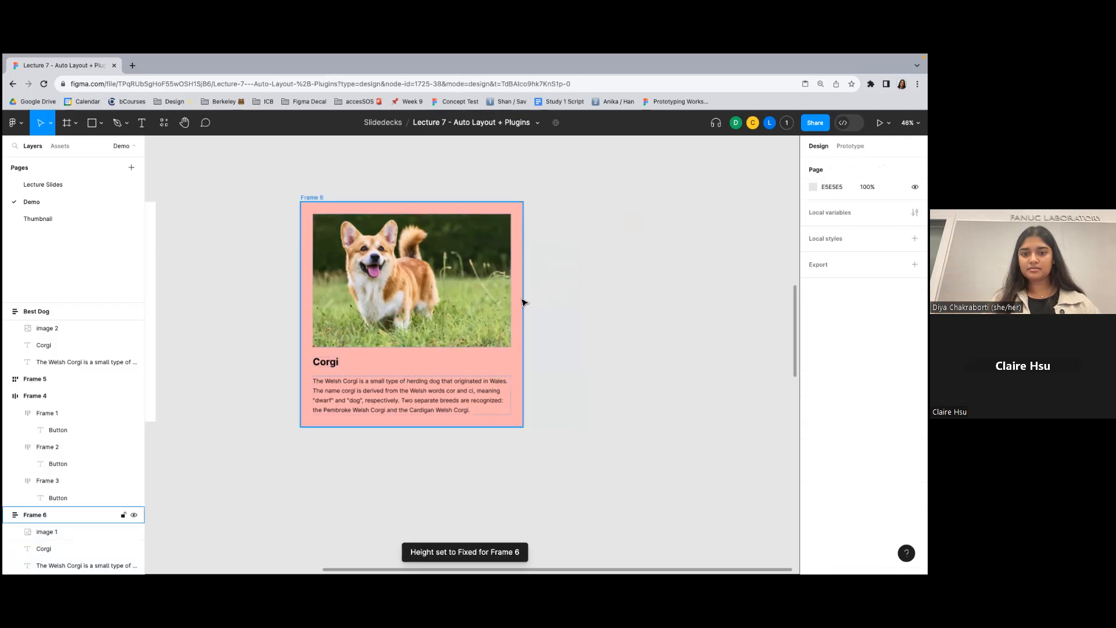
left_click(500, 269)
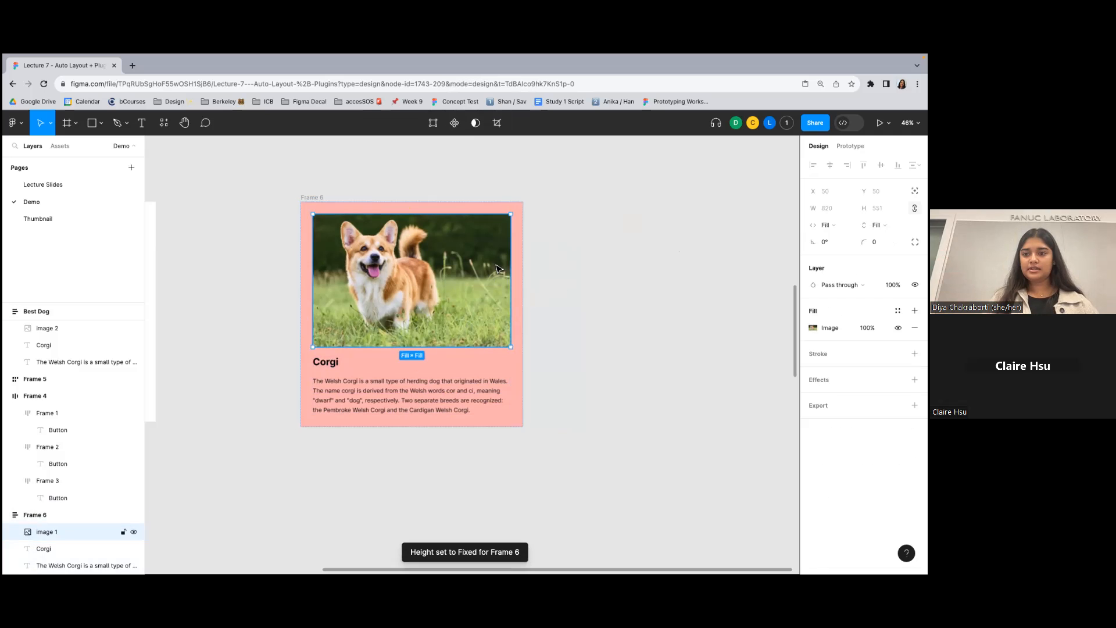
left_click(521, 298)
left_click_drag(521, 294, 493, 311)
key("super+z")
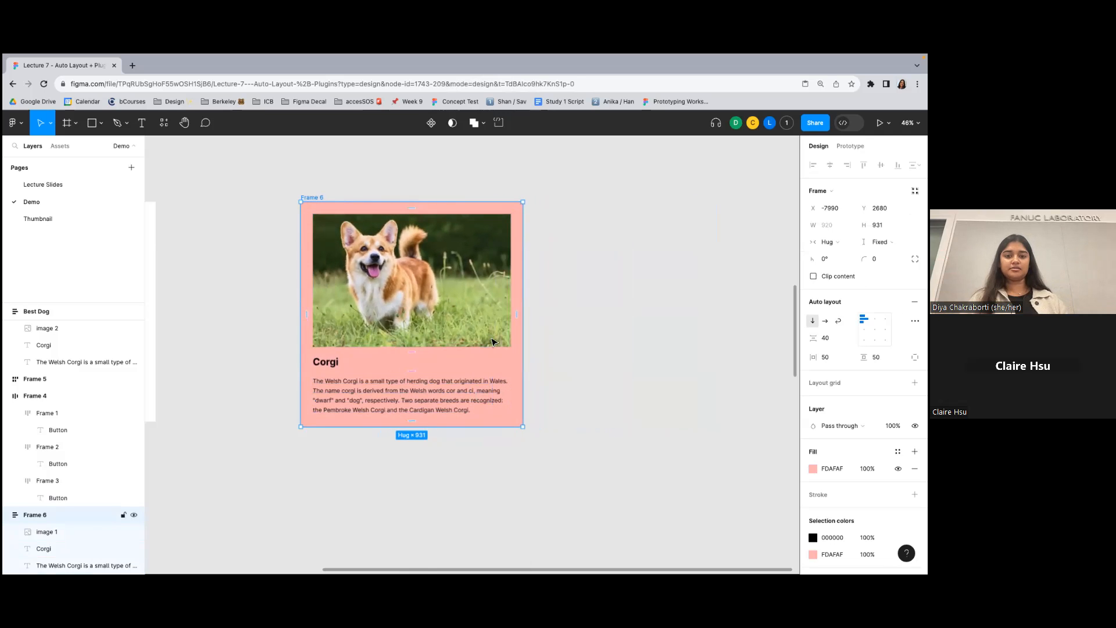
- Set the width of the description text in the pink frame to fill the container
left_click(554, 363)
left_click(477, 390)
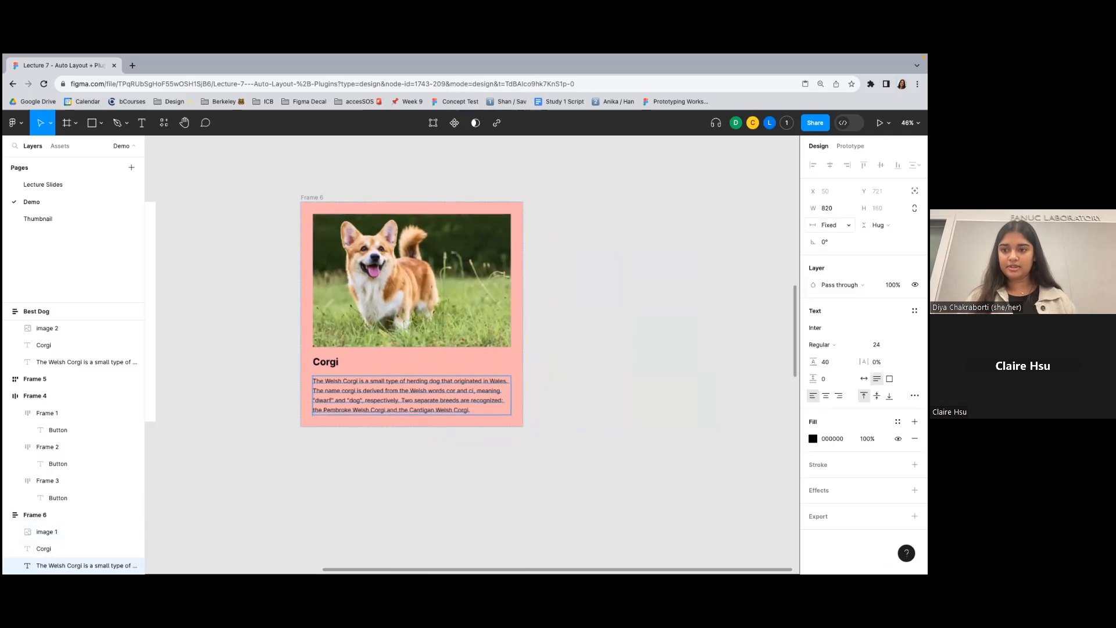
left_click(829, 225)
left_click(854, 250)
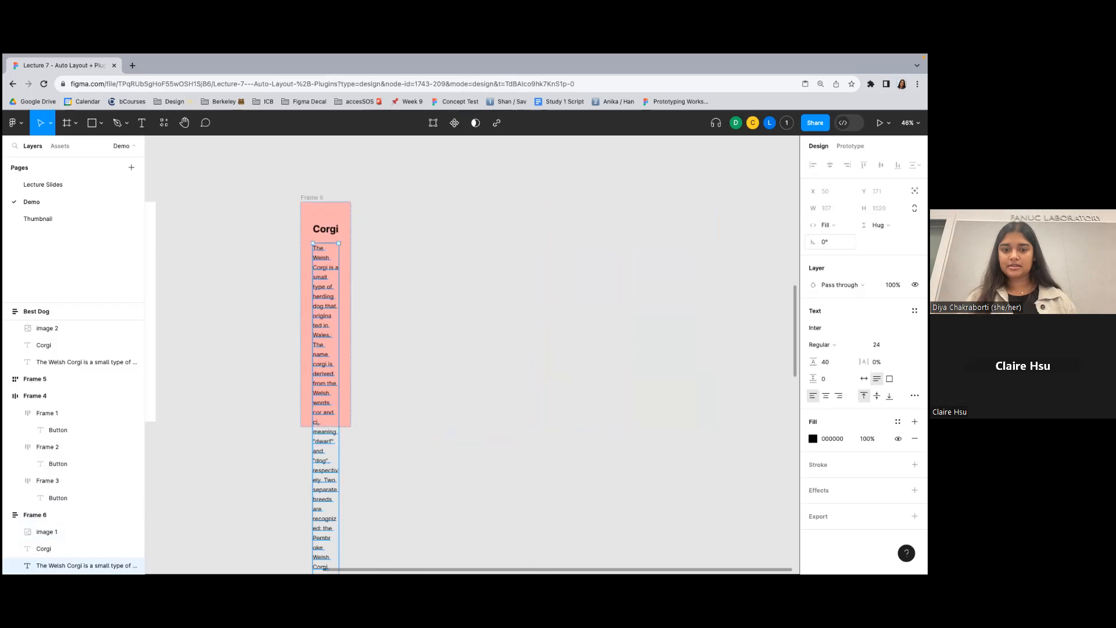
- Try hugging the contents with the pink frame's description text and undo its width sizing changes
left_click(825, 225)
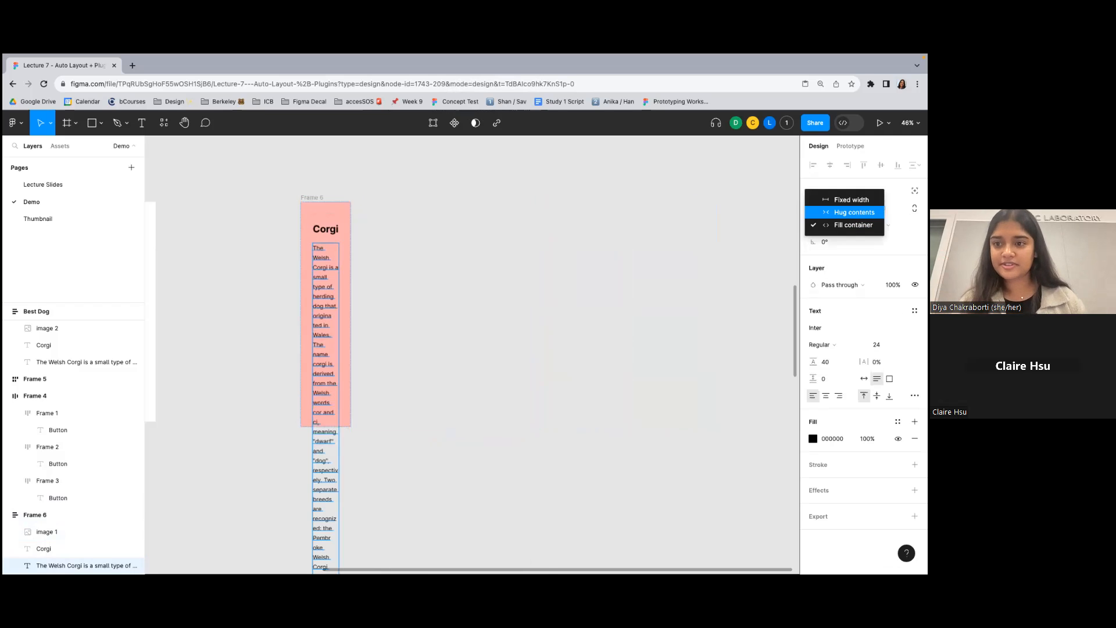
left_click(850, 213)
key("ctrl+z")
key("ctrl+z")
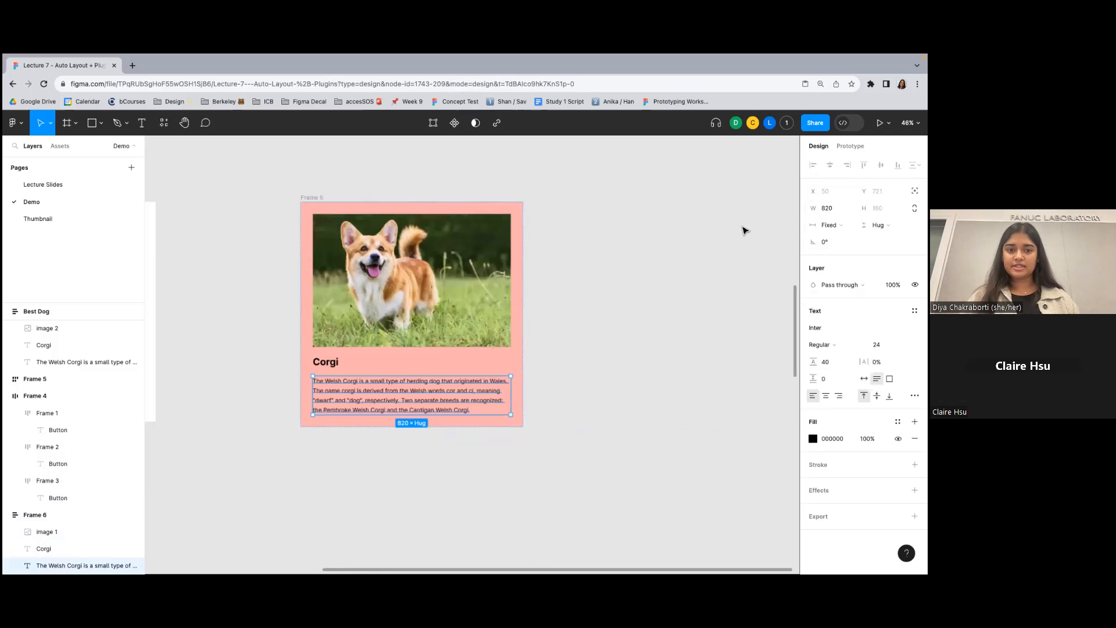
- Compare the width sizing of the description text in the pink frame with that in the Best Dog card
left_click(739, 239)
left_click(346, 380)
left_click(324, 364)
left_click(332, 386)
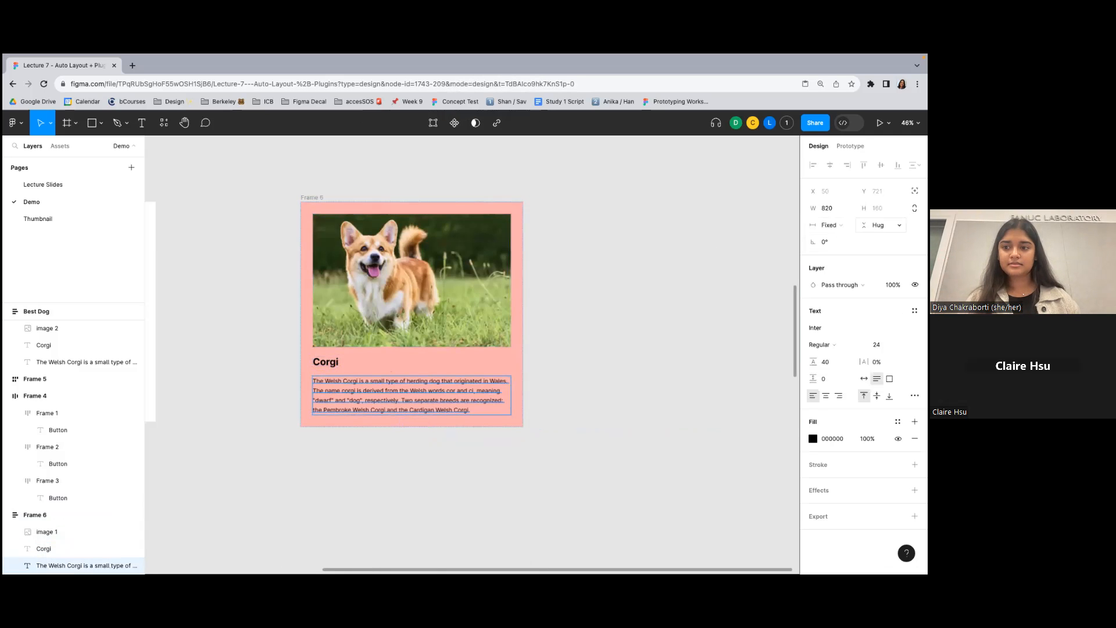
scroll(719, 284, "left", 2)
scroll(718, 283, "left", 3)
left_click(349, 393)
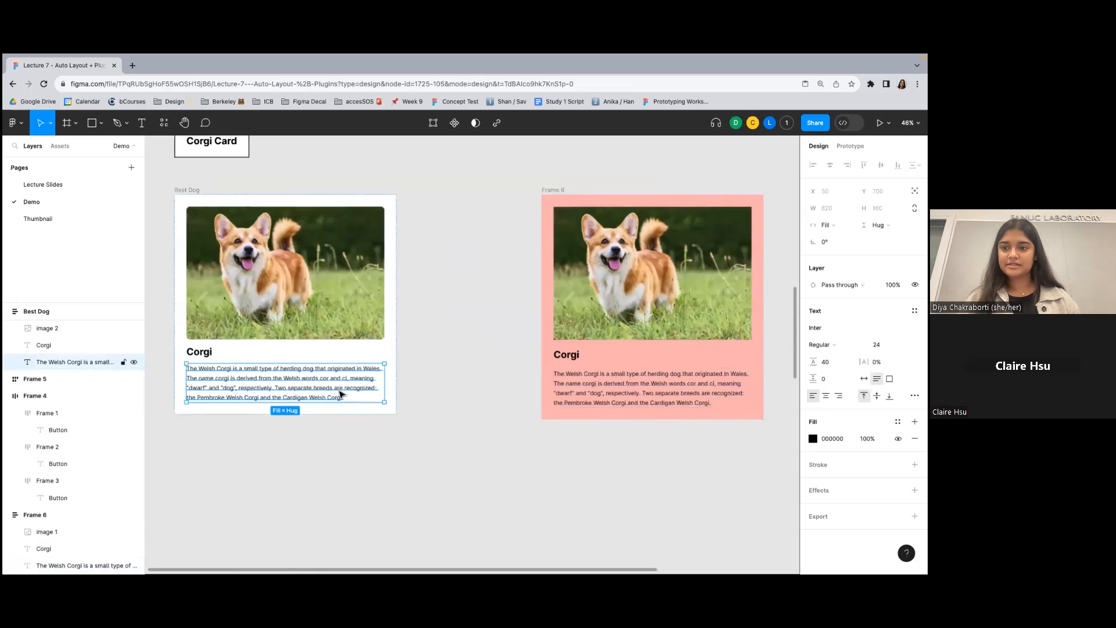
- Try setting the width of the pink frame's description text to fill the container, and undo it
scroll(660, 378, "right", 1)
scroll(660, 378, "right", 1)
left_click(602, 384)
left_click(825, 225)
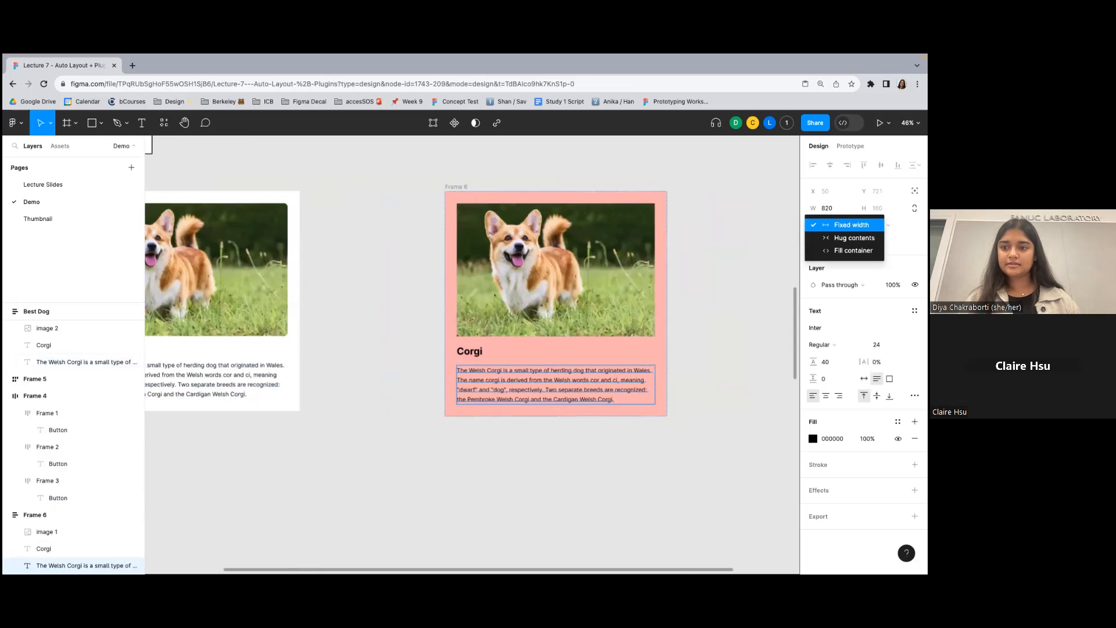
left_click(852, 250)
key("ctrl+z")
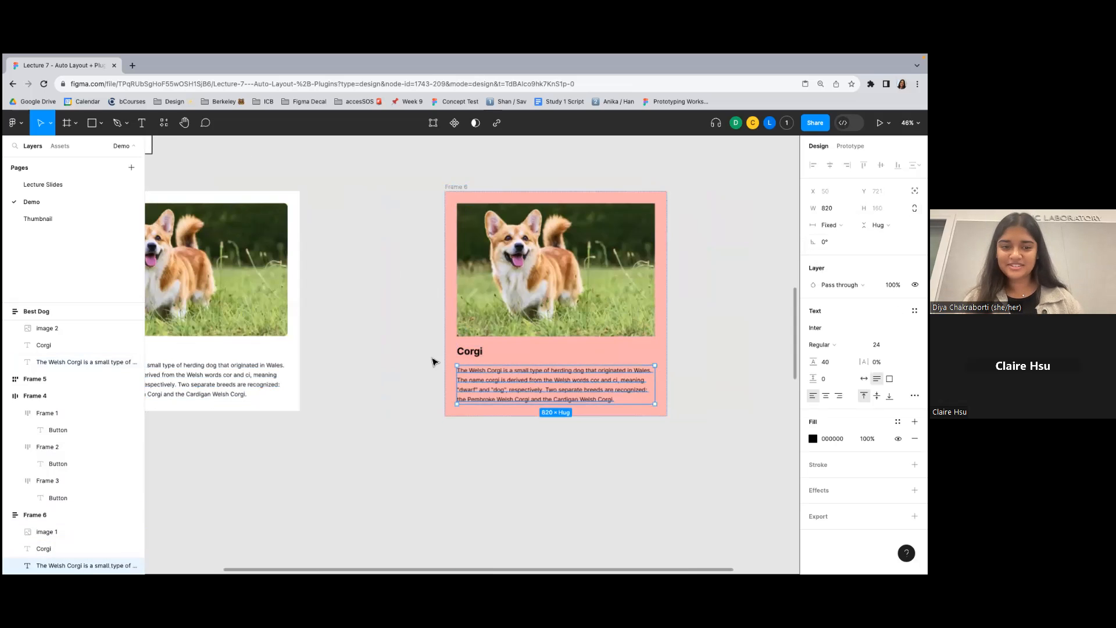
- Check the sizing of the image, title and description across the Best Dog card and the pink frame
scroll(376, 344, "down", 3)
left_click(284, 343)
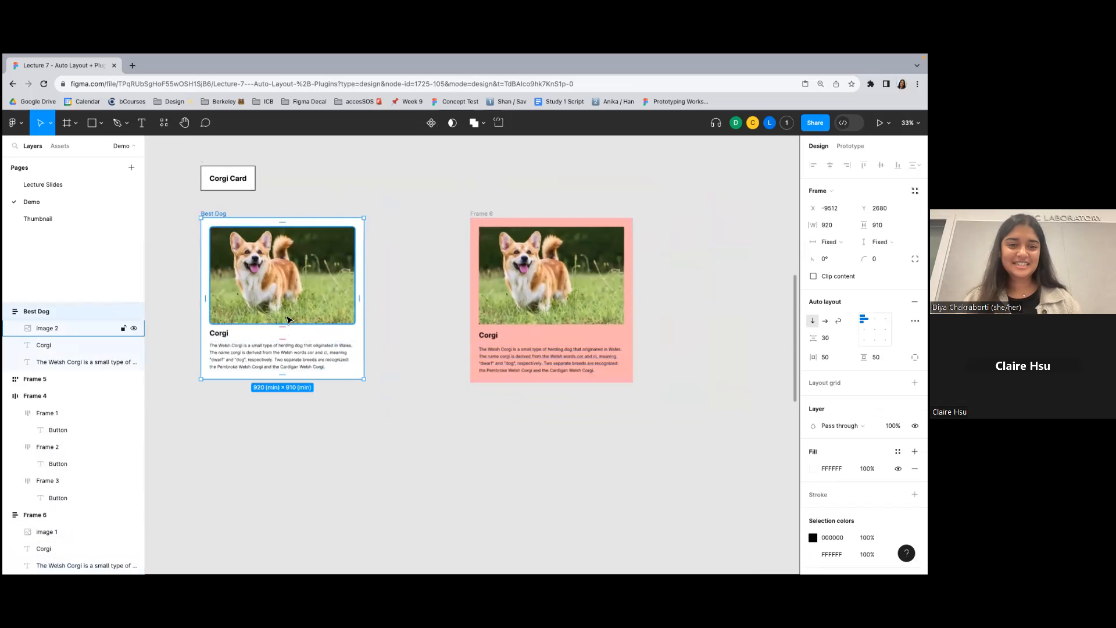
left_click(251, 353)
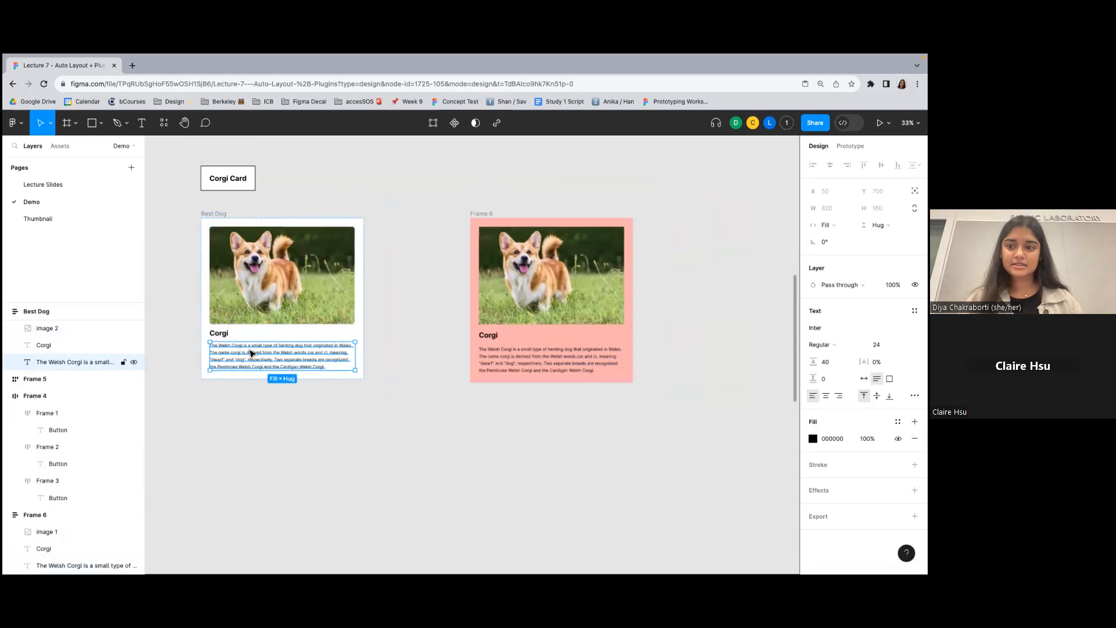
left_click(602, 305)
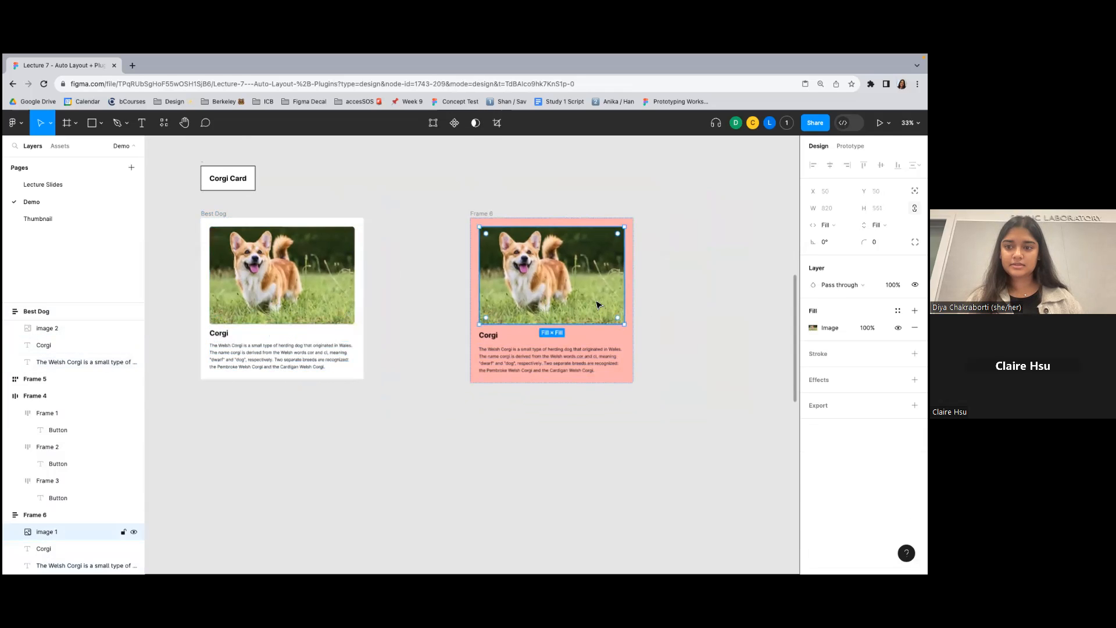
left_click(488, 335)
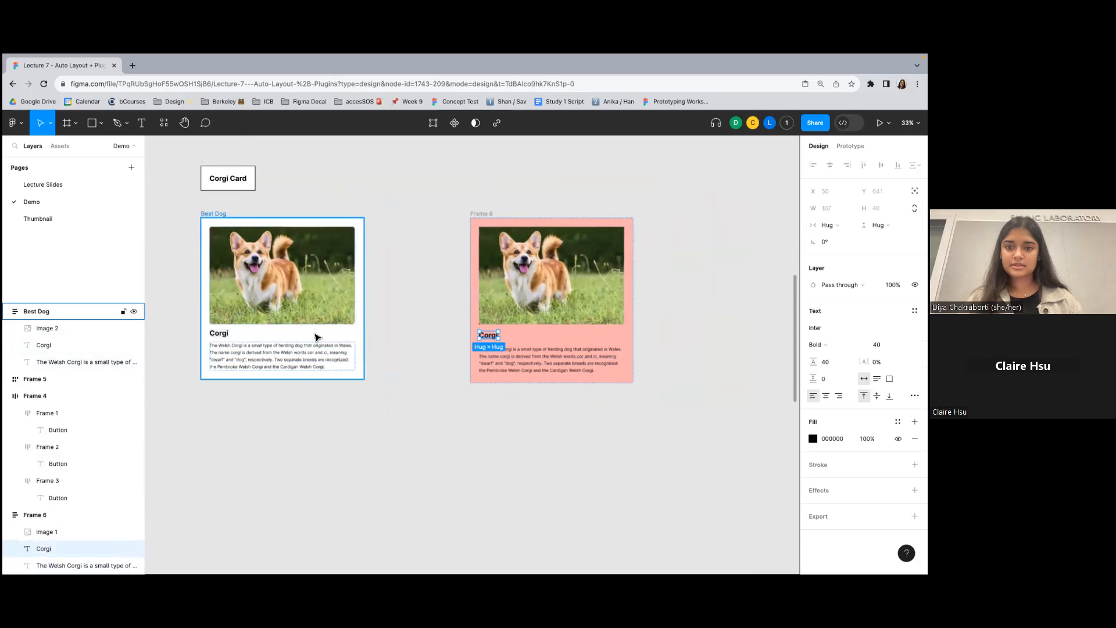
left_click(230, 335)
left_click(244, 351)
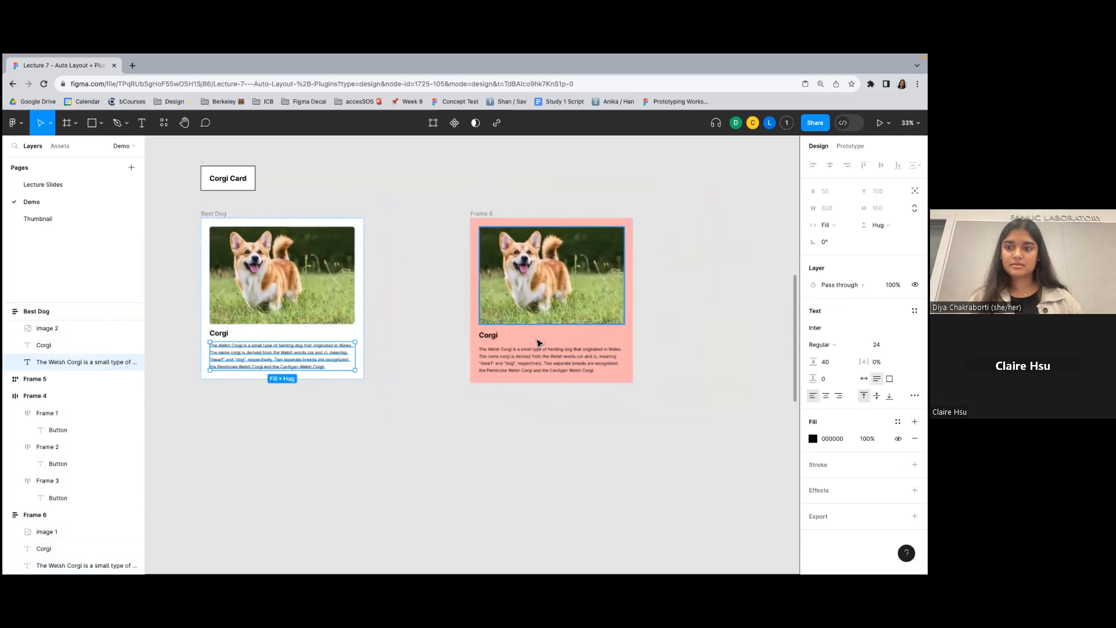
- Retry Fill container on the width of the pink frame's description text and undo the change
left_click(537, 360)
left_click(829, 225)
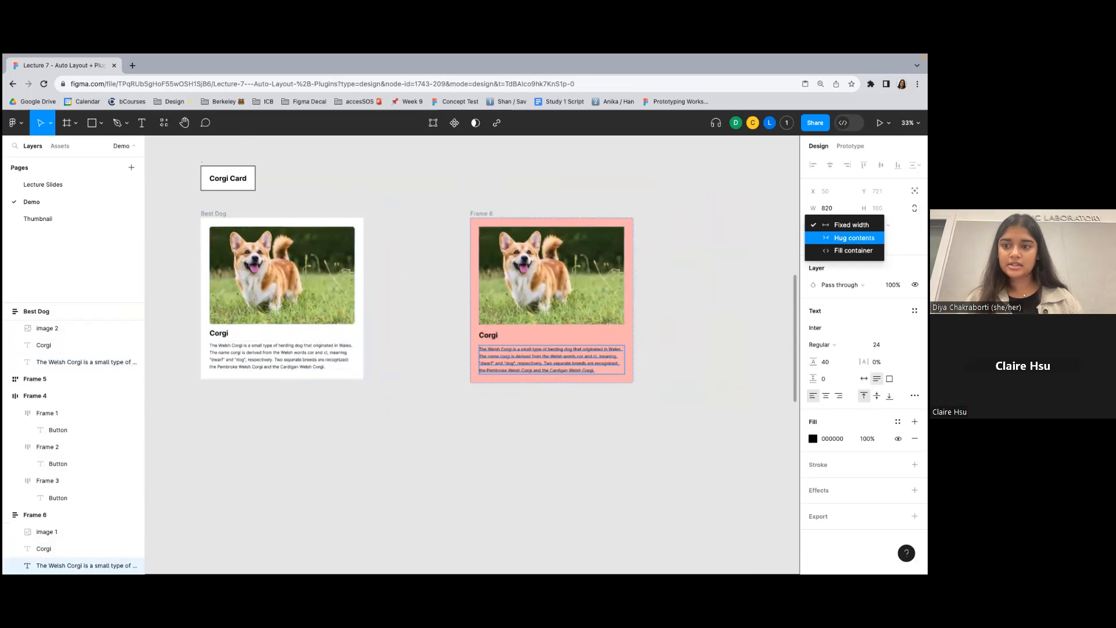
left_click(853, 250)
left_click(507, 243)
key("super+z")
key("super+z")
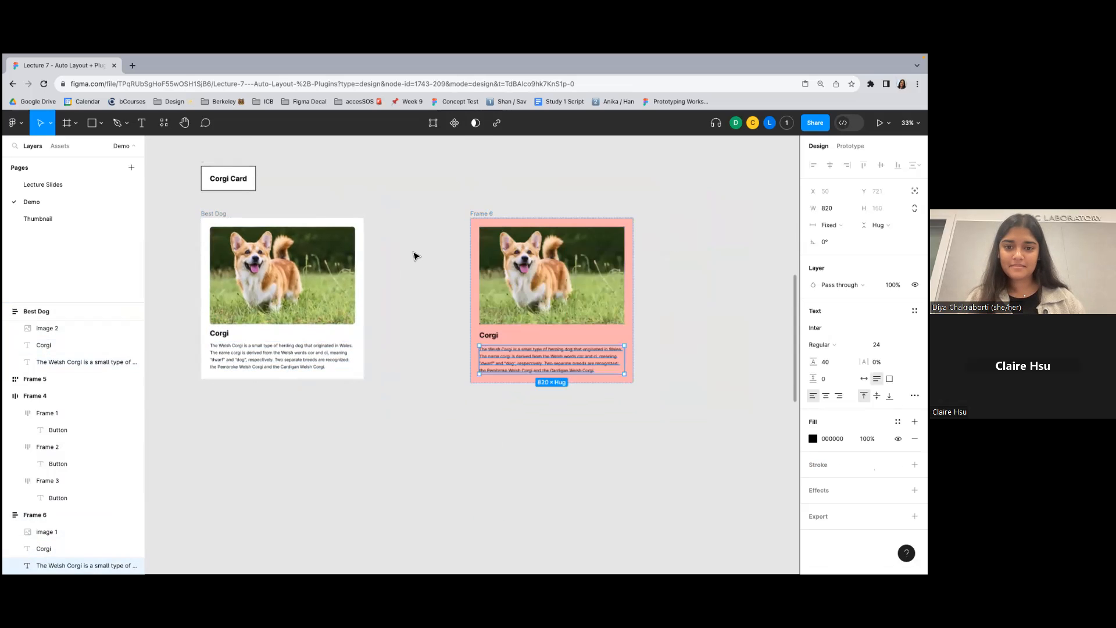
- Inspect the Best Dog card's frame size and auto layout settings up close
left_click(415, 256)
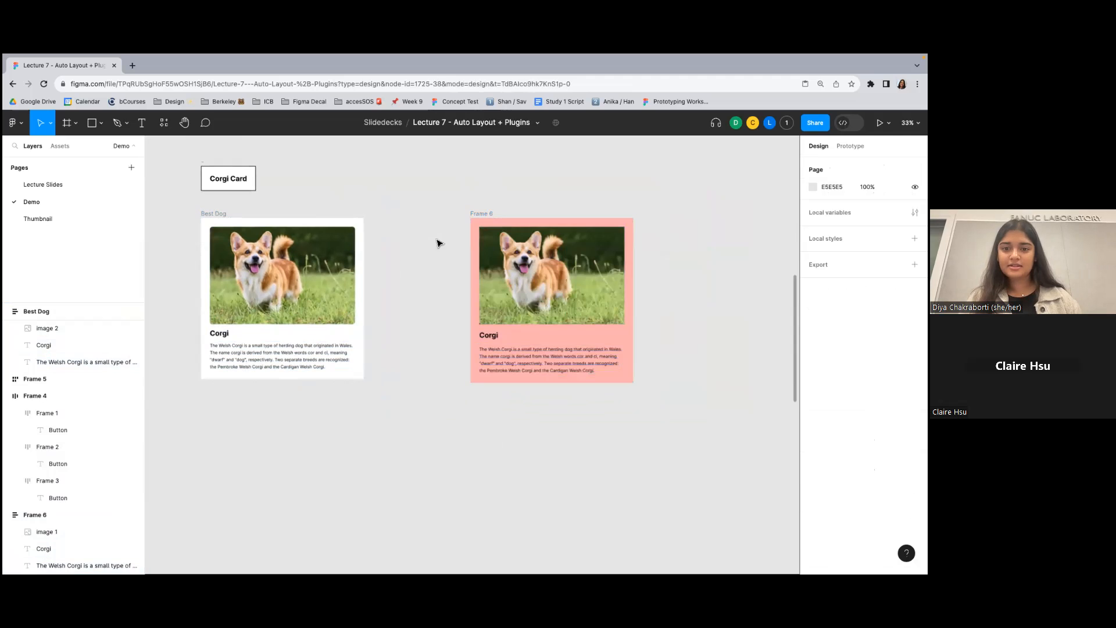
left_click(477, 216)
left_click(440, 221)
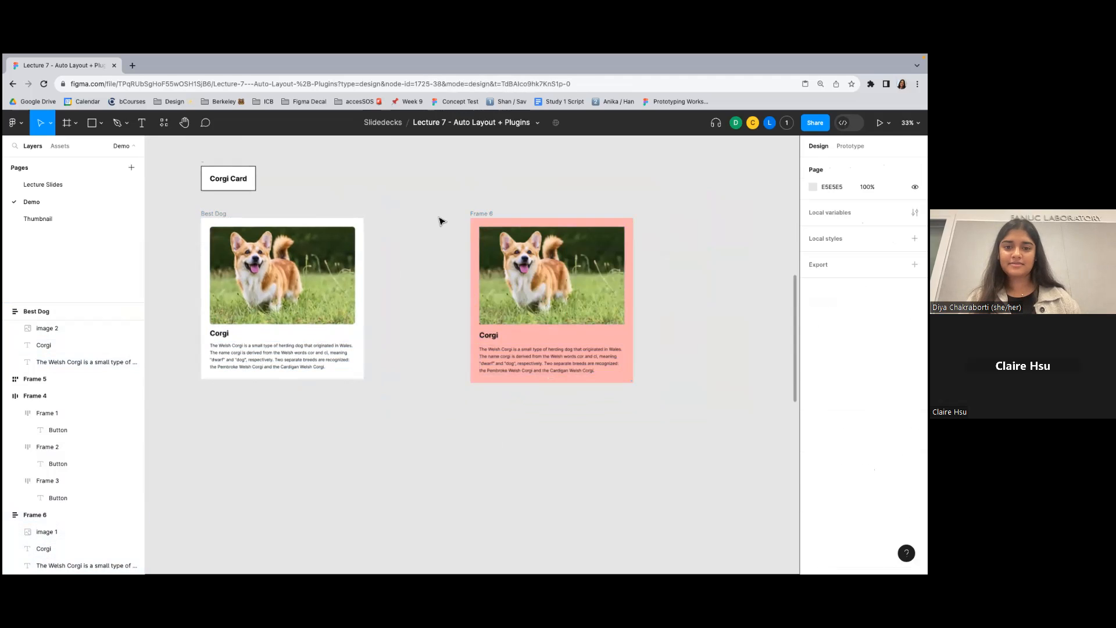
scroll(440, 220, "left", 2)
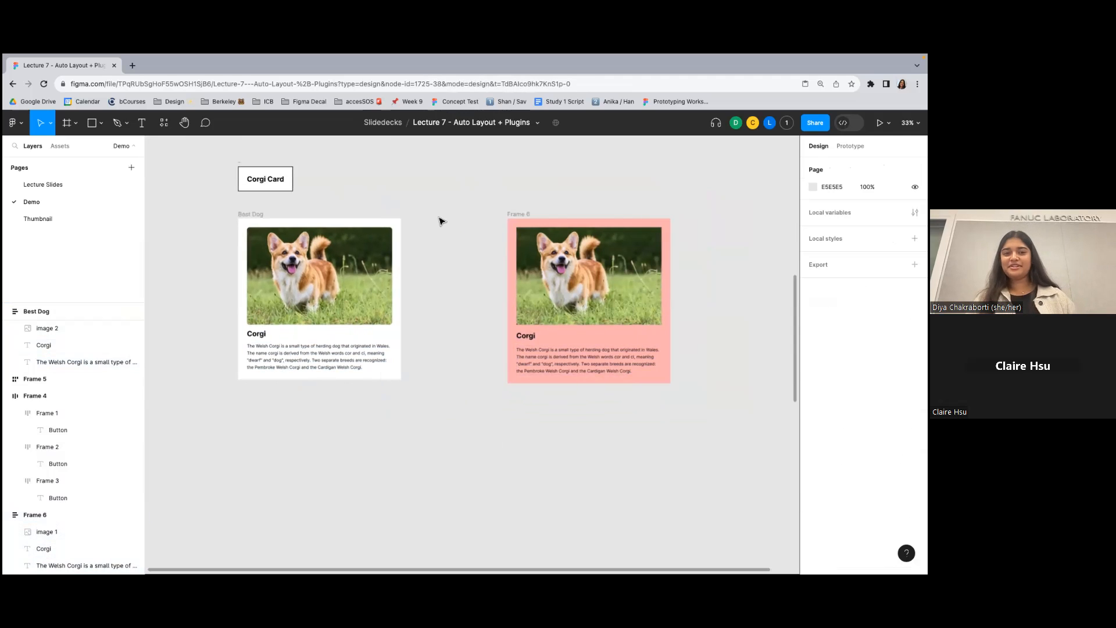
left_click(250, 221)
scroll(224, 261, "up", 5)
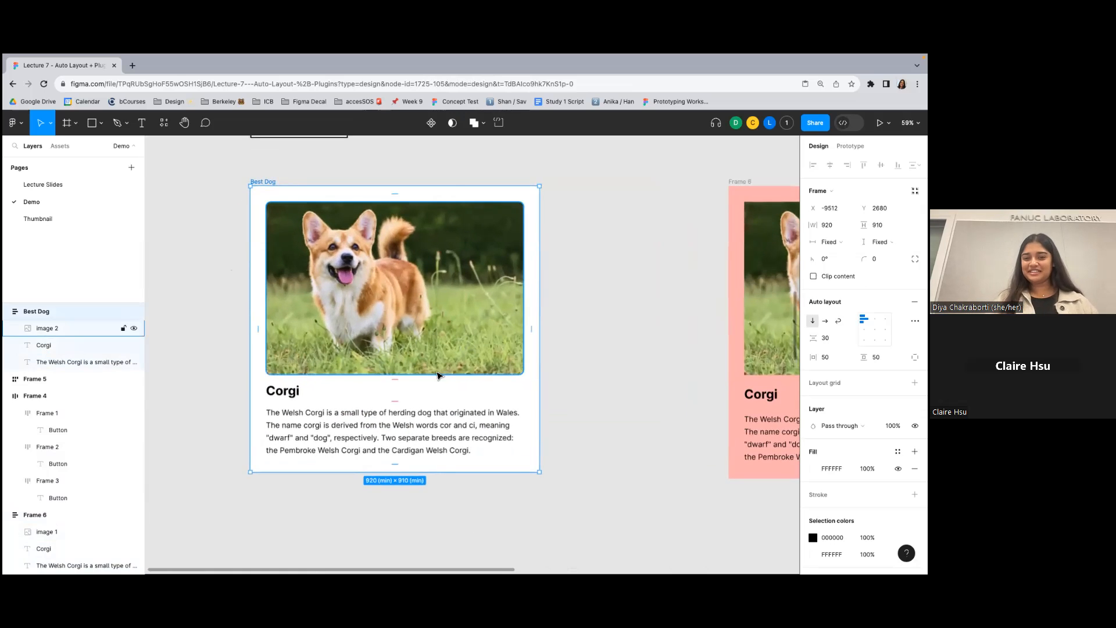
- Select all six dog cards below the Dog Feed label and wrap them in an auto layout frame
left_click(627, 284)
scroll(626, 285, "down", 3)
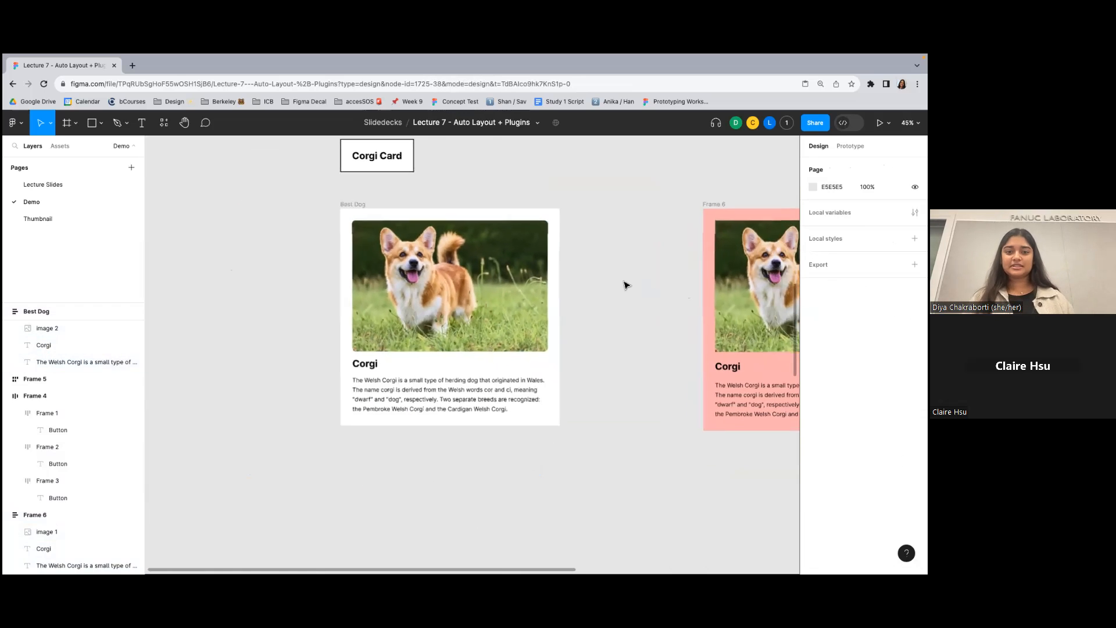
scroll(627, 285, "down", 6)
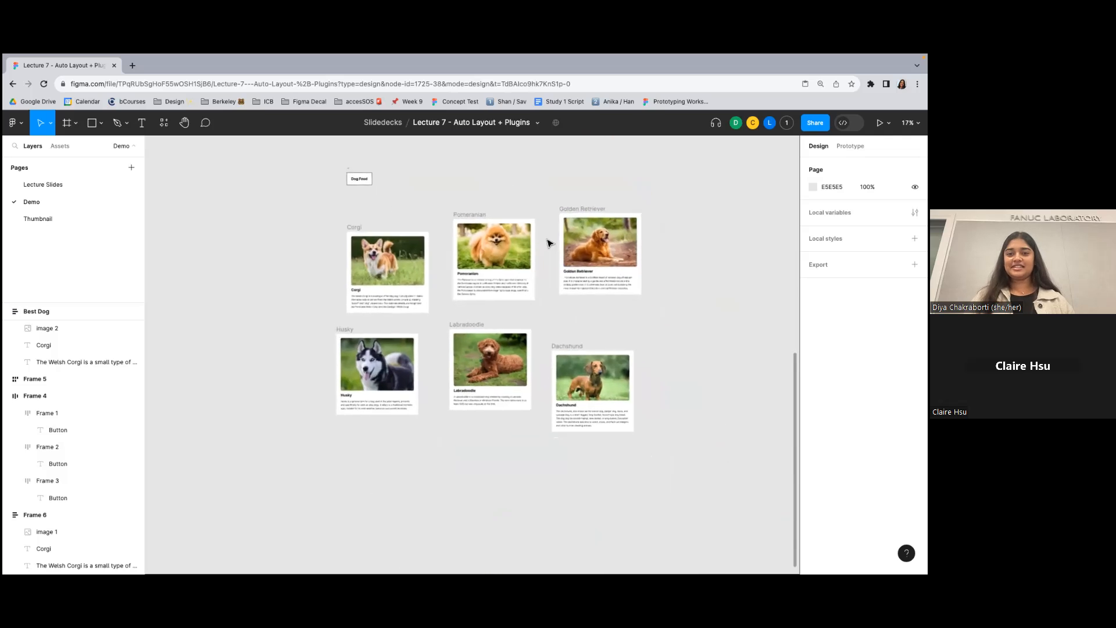
scroll(549, 243, "up", 5)
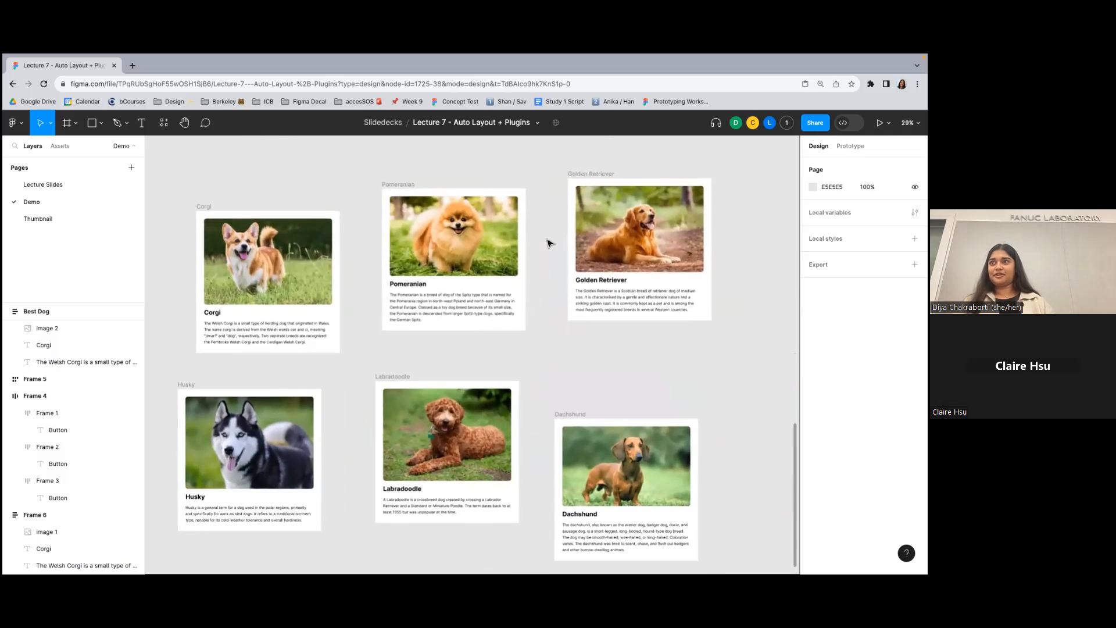
scroll(549, 243, "down", 2)
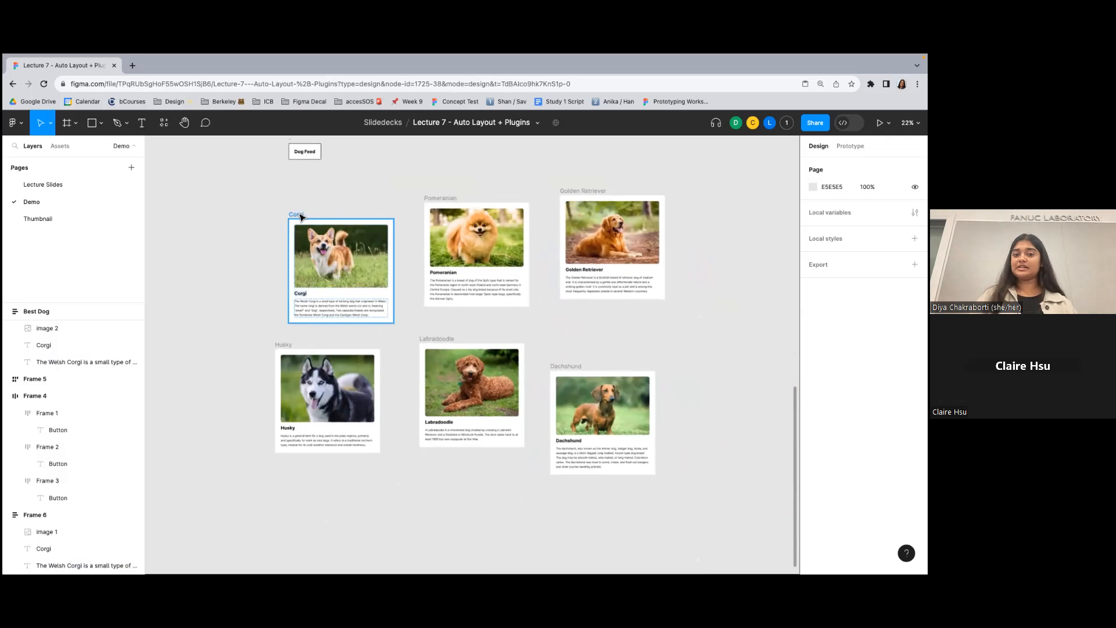
left_click_drag(233, 186, 702, 484)
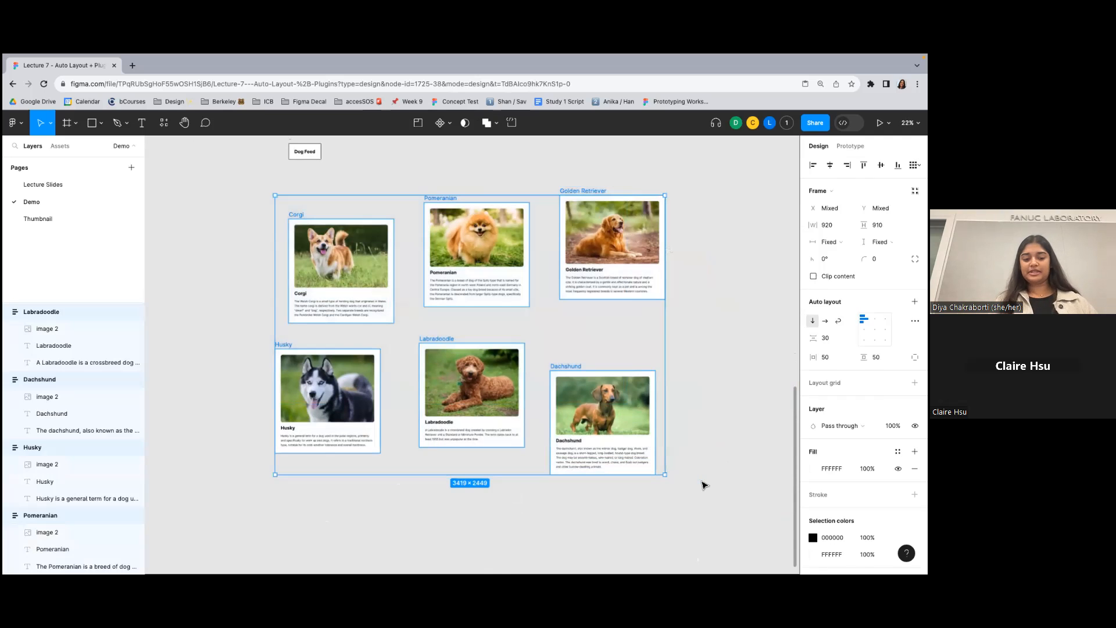
key("shift+a")
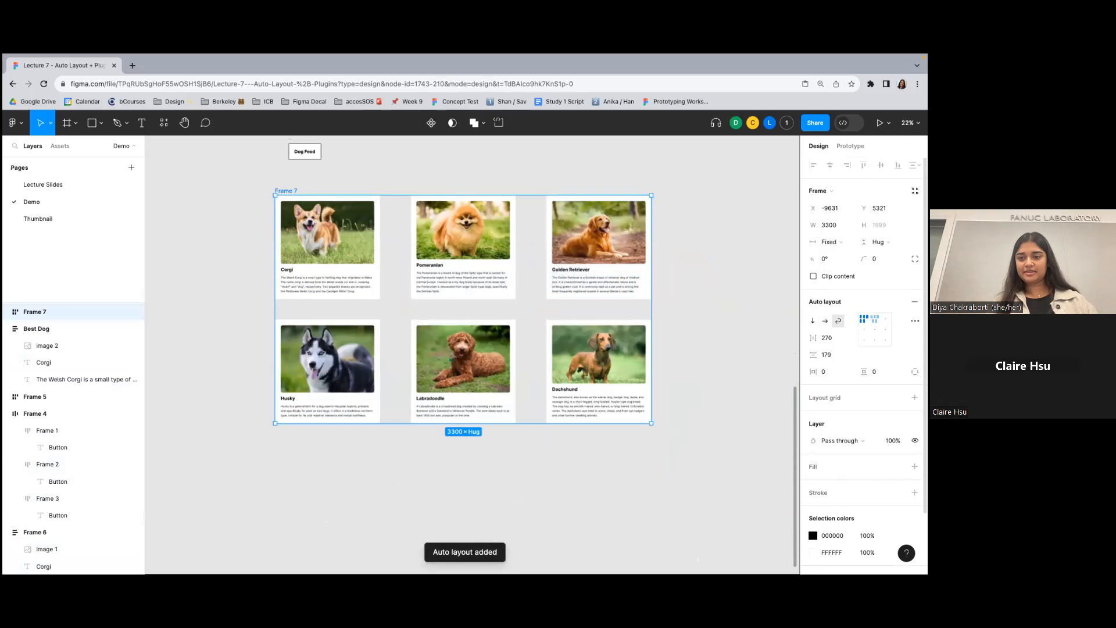
- Add a light cyan fill, BDFEFE, to the frame around the six dog cards
scroll(864, 401, "down", 1)
left_click(914, 403)
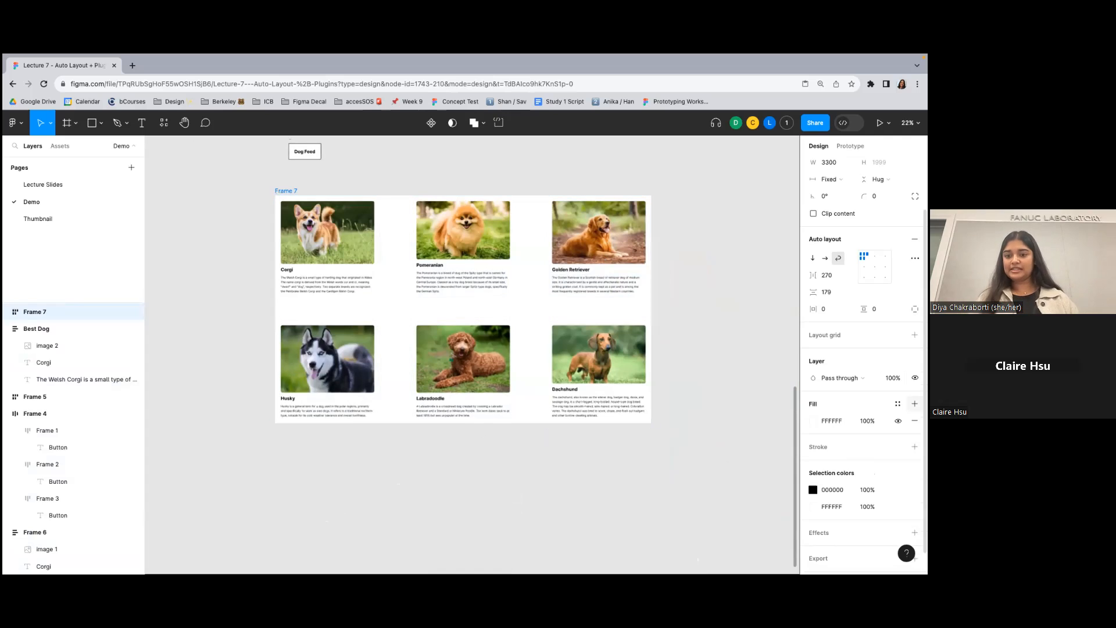
left_click(812, 421)
left_click(749, 440)
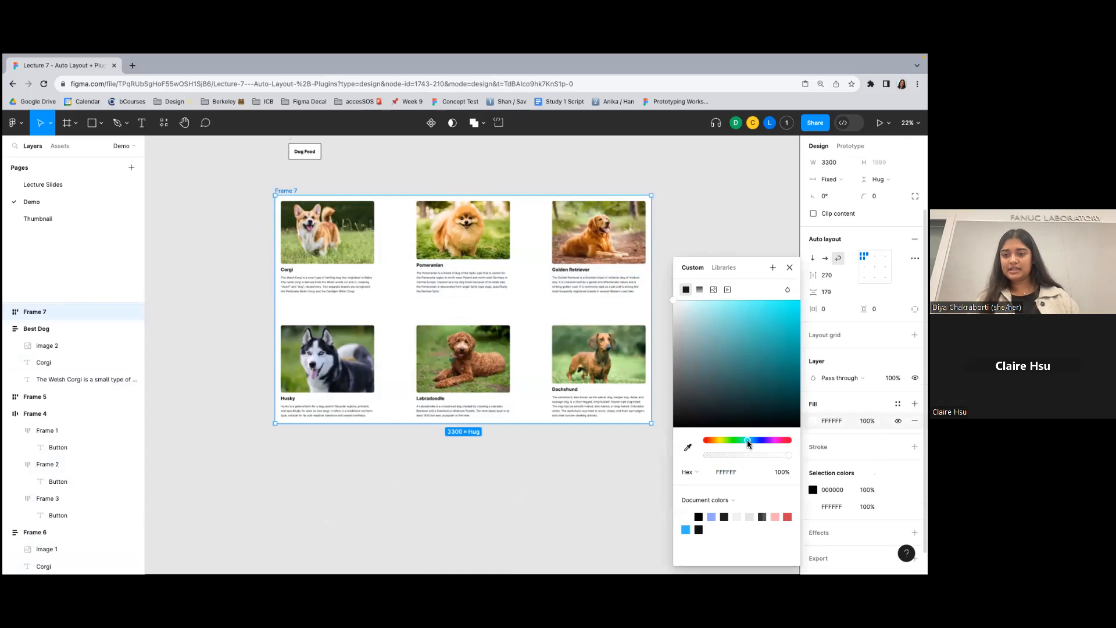
left_click(735, 317)
left_click_drag(736, 317, 706, 303)
left_click(689, 243)
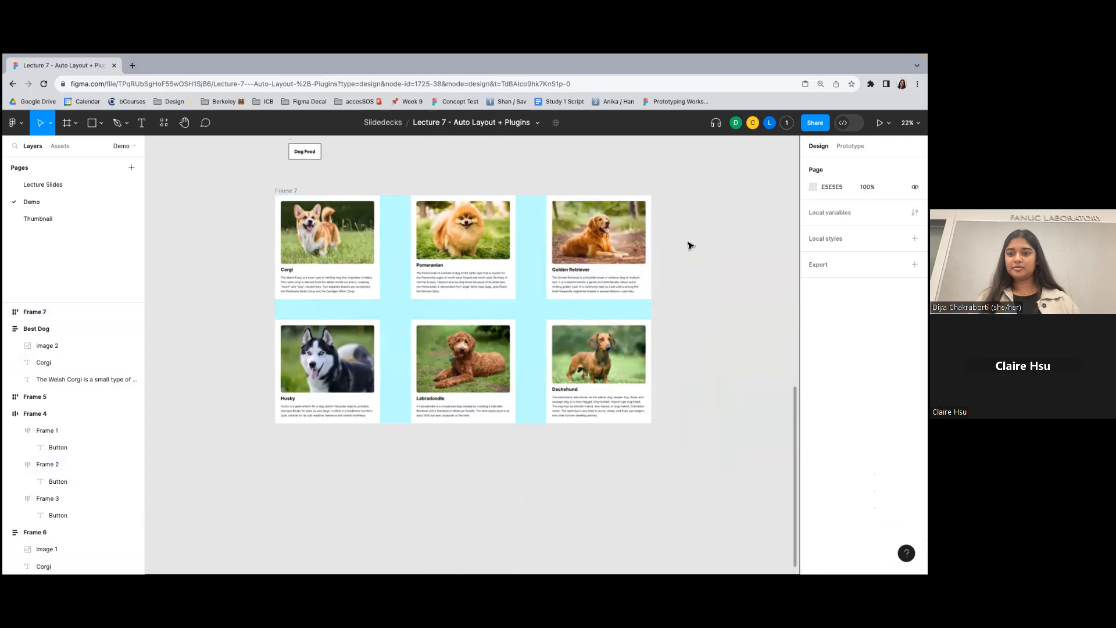
- Try a row gap of 180 in the dog feed frame, and tighten the gaps to 96 between rows and 90 between cards
left_click(283, 191)
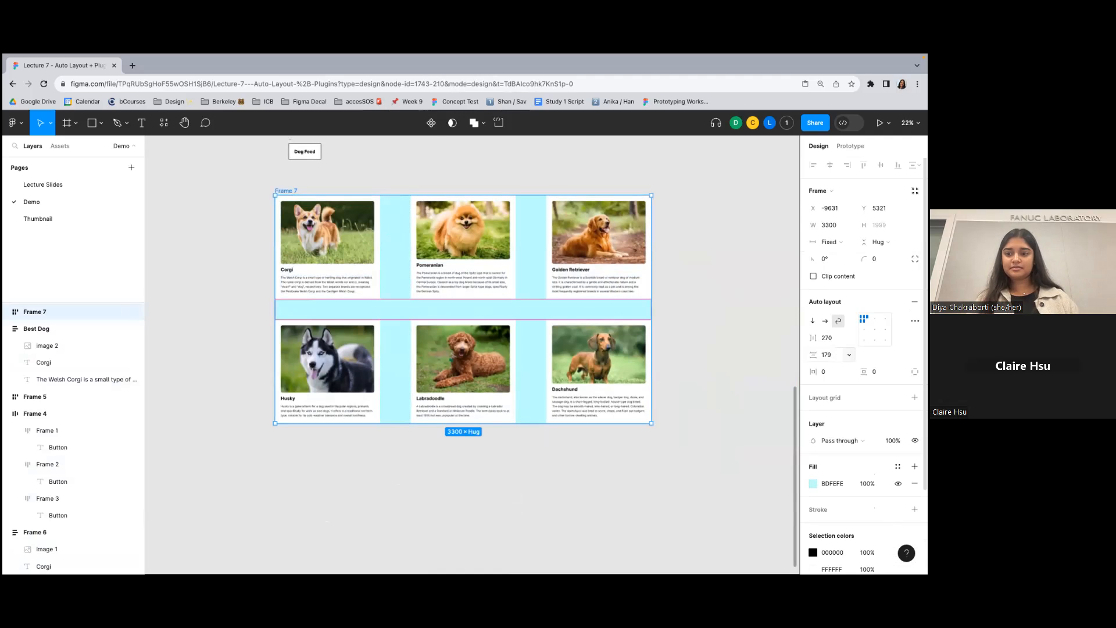
left_click(828, 355)
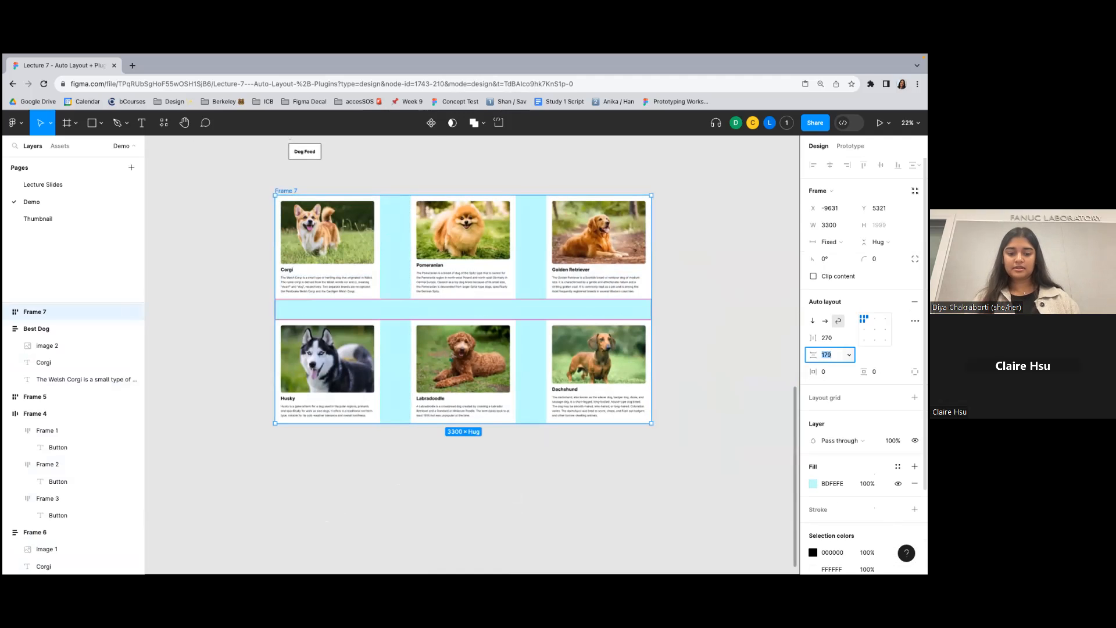
type("180")
key("Return")
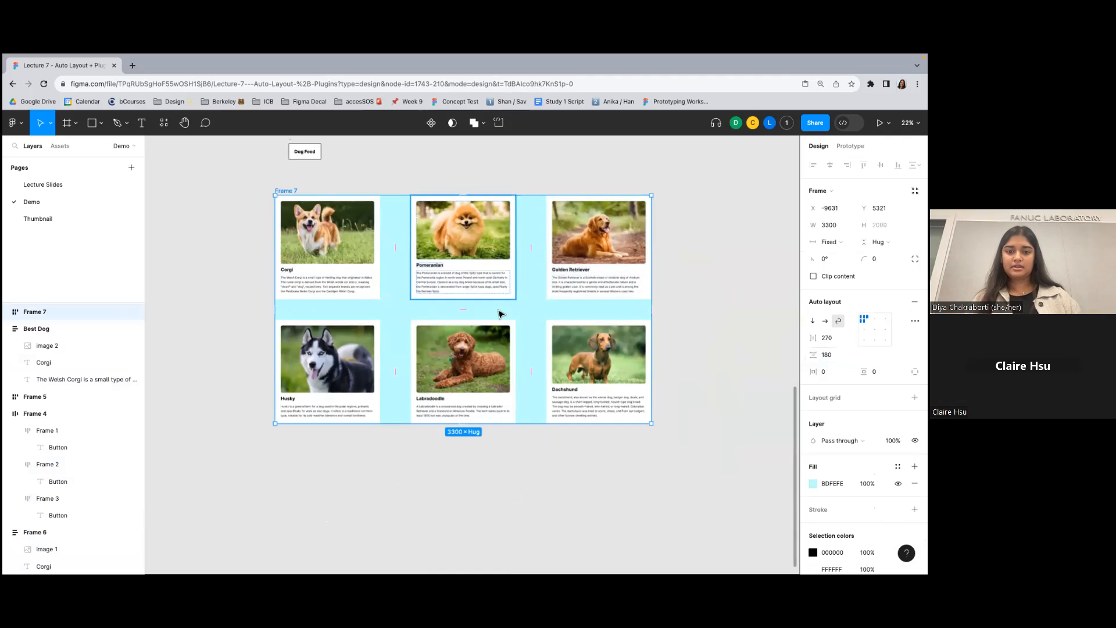
left_click_drag(463, 308, 463, 298)
left_click_drag(529, 249, 504, 249)
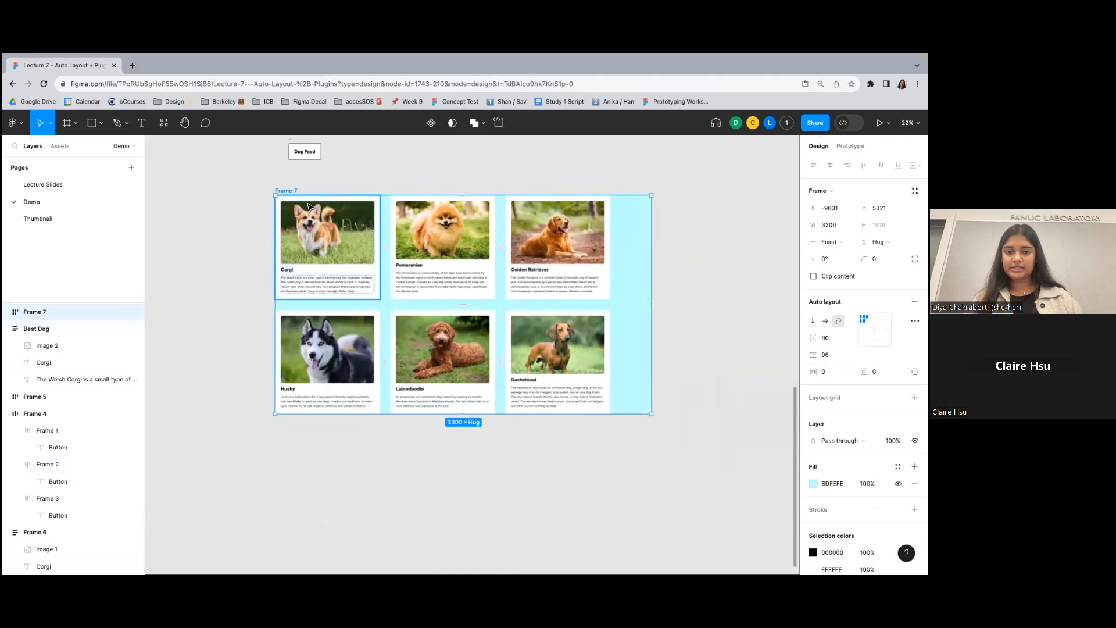
- Set the dog feed frame's width to hug its contents
left_click(828, 241)
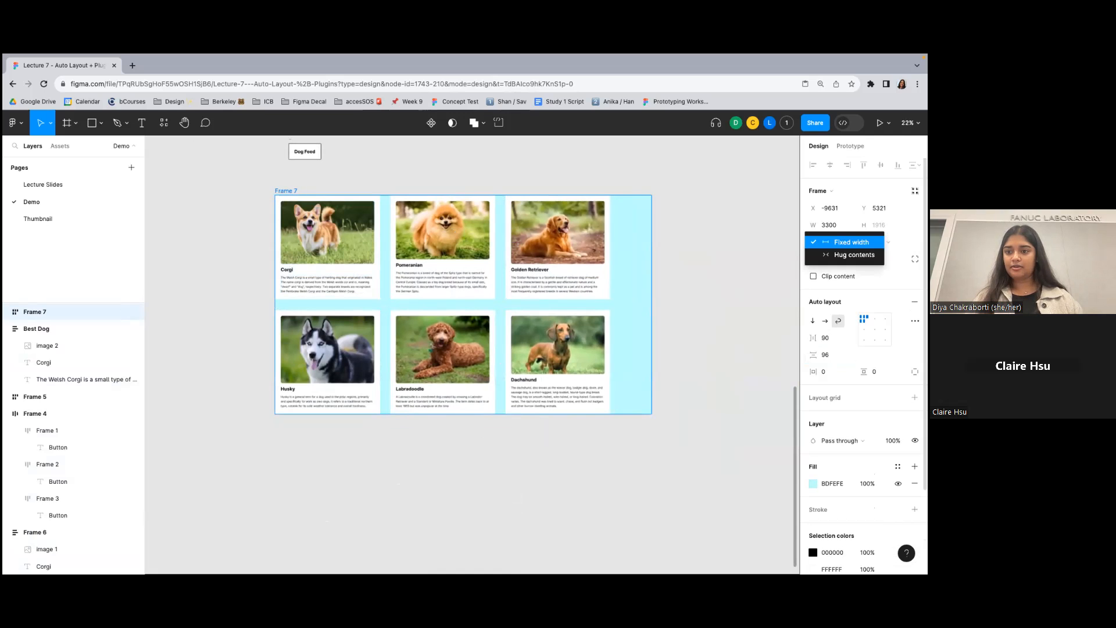
left_click(854, 254)
scroll(622, 258, "right", 3)
scroll(622, 257, "down", 3)
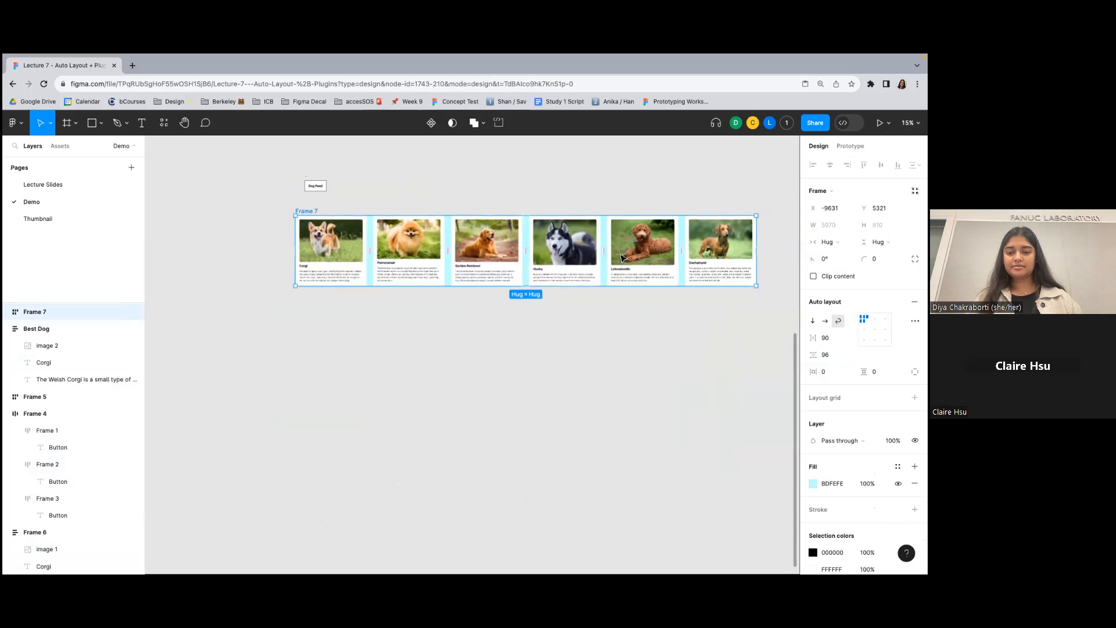
- Move the dog feed frame to about X -9370, Y 5733, try narrowing it, and undo the resize
left_click_drag(273, 200, 296, 232)
left_click_drag(736, 274, 593, 252)
key("super+z")
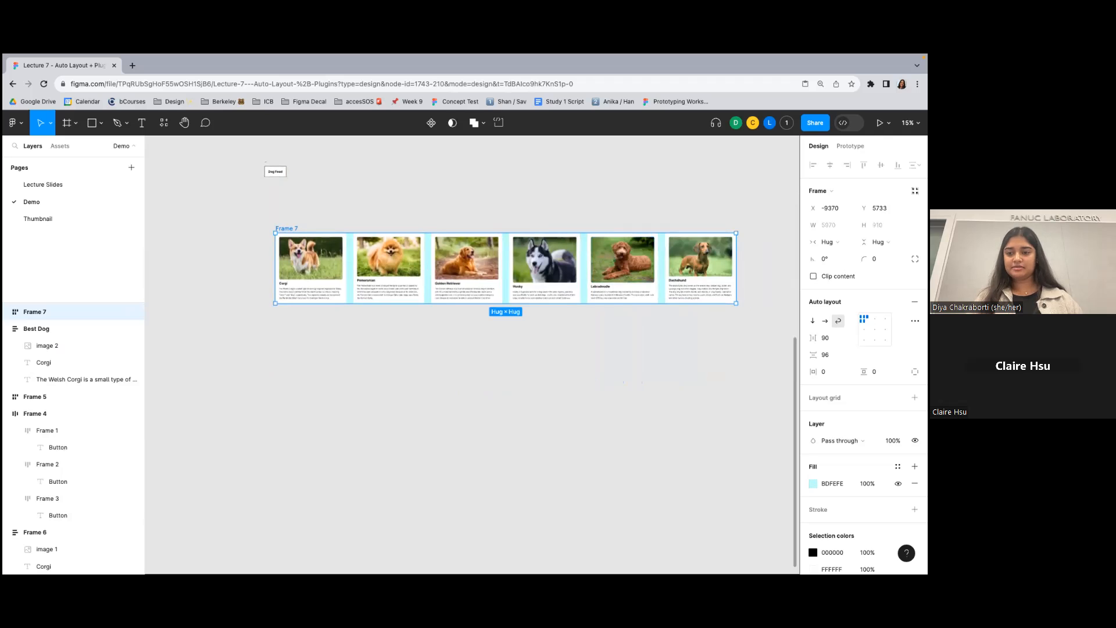
- Try a vertical layout on the dog feed frame and set its auto layout direction to horizontal
left_click(825, 321)
left_click(812, 321)
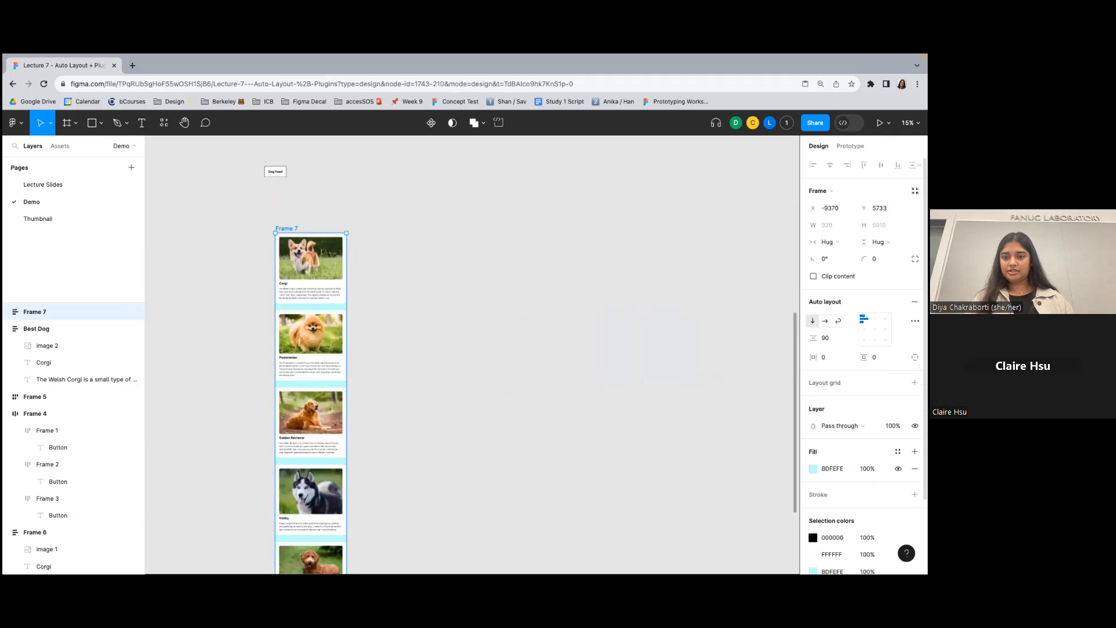
left_click(825, 321)
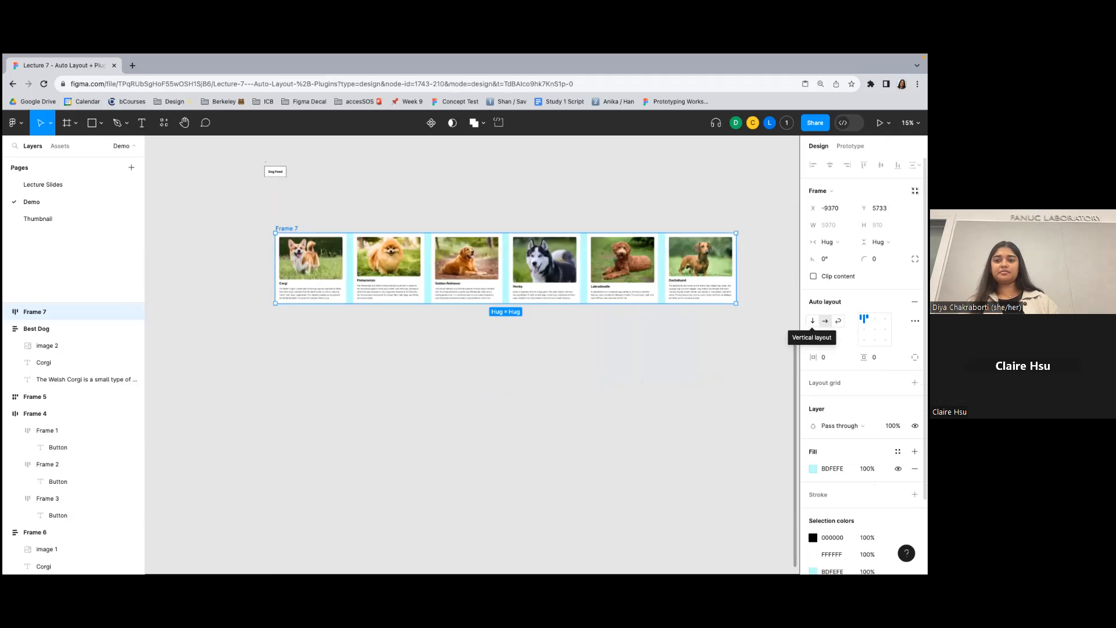
- Move the dog feed frame to X -9512, Y 5472, in line beneath the Dog Feed label
left_click(686, 186)
left_click_drag(300, 227, 288, 207)
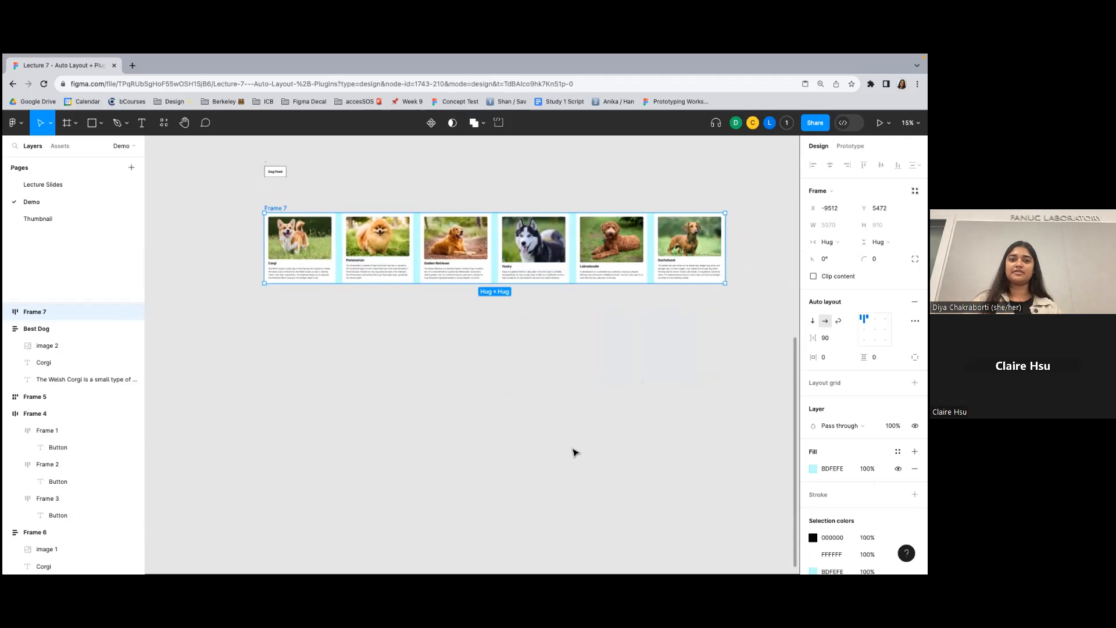
left_click(504, 349)
- Review the finished demo frames and switch to the slide presentation at the Auto Layout Demo slide
scroll(312, 266, "up", 5)
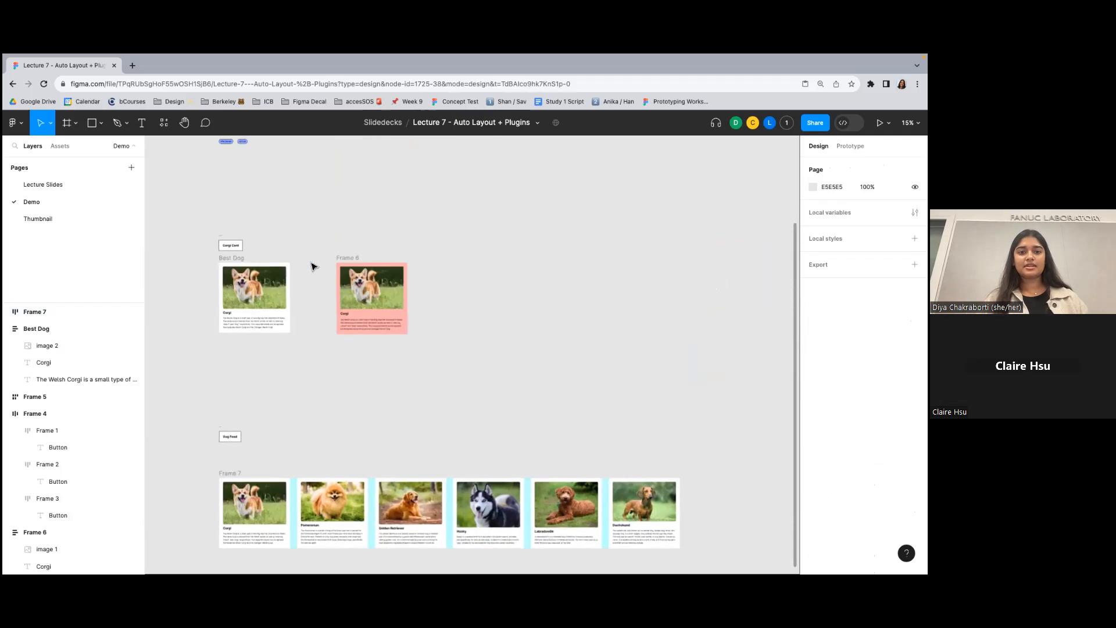
scroll(312, 266, "down", 3)
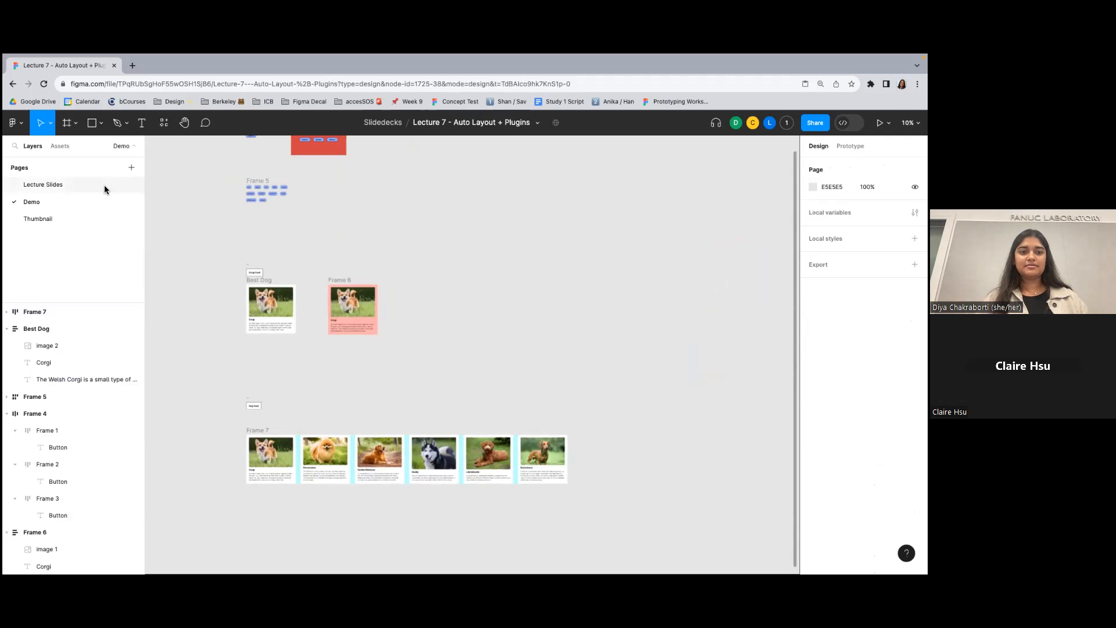
key("ctrl+Left")
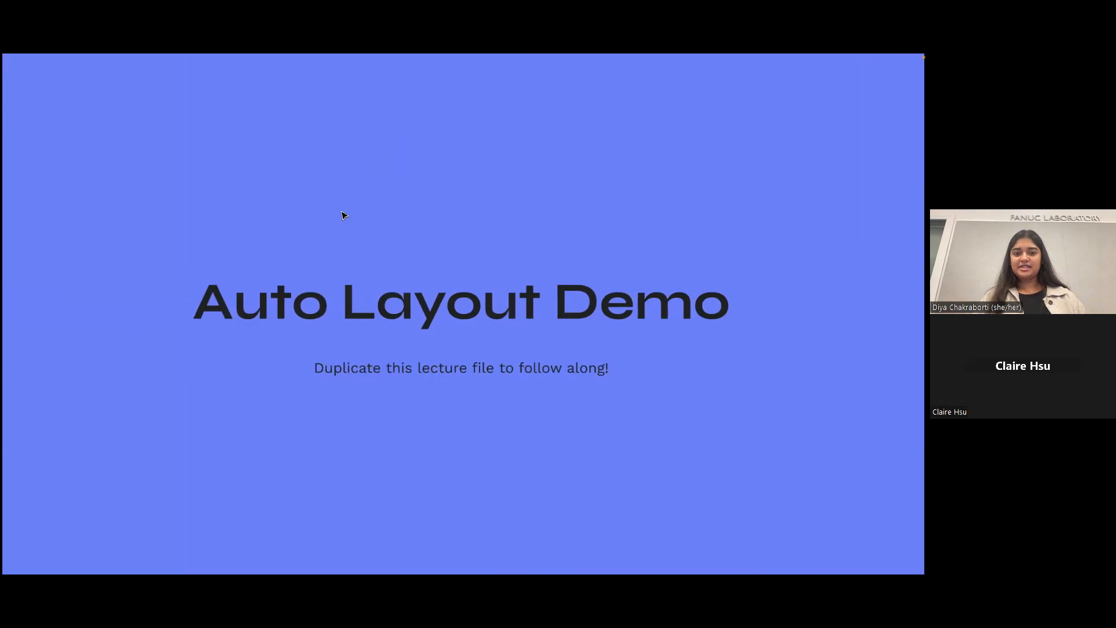